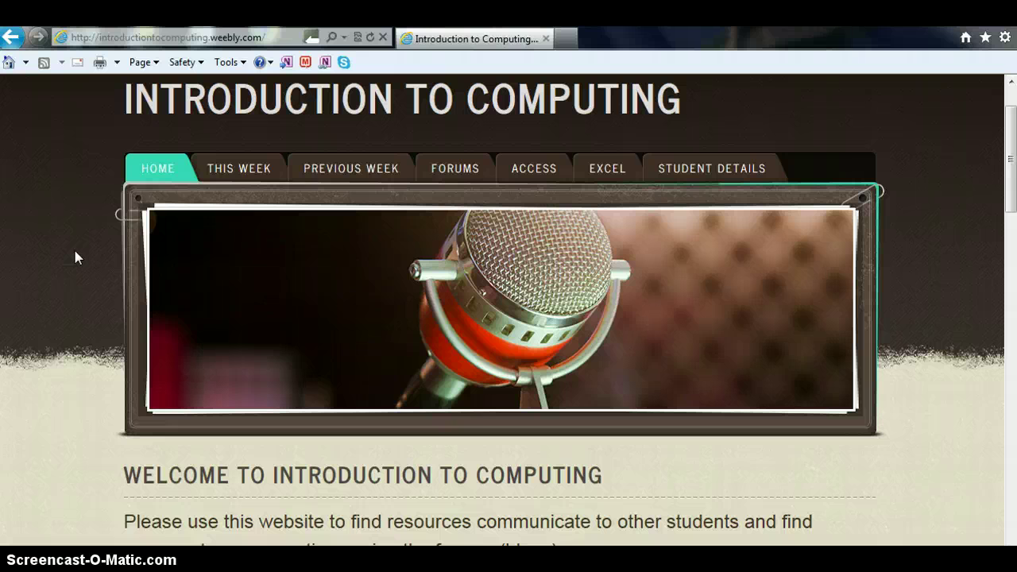
click(73, 258)
click(272, 38)
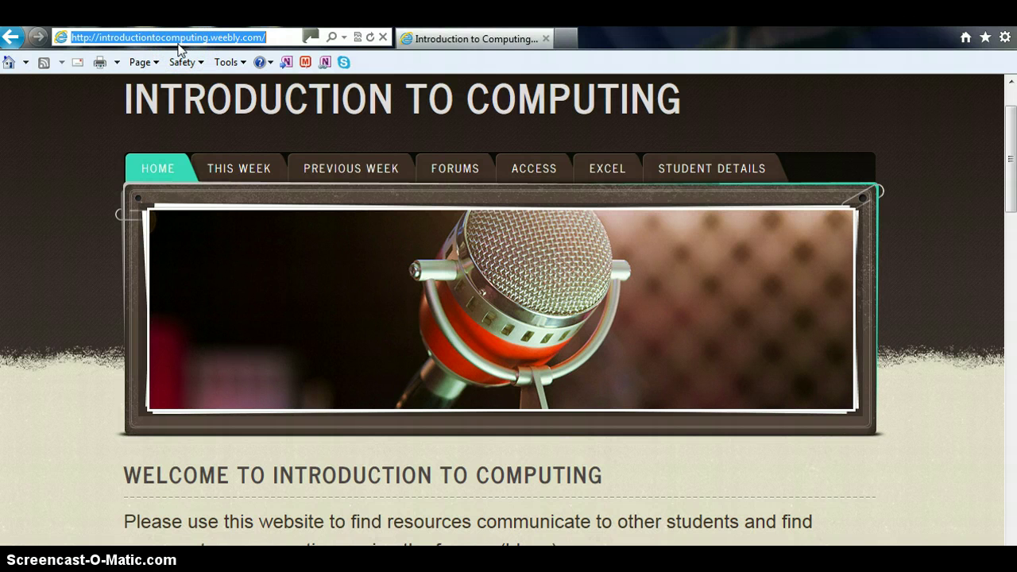
click(96, 37)
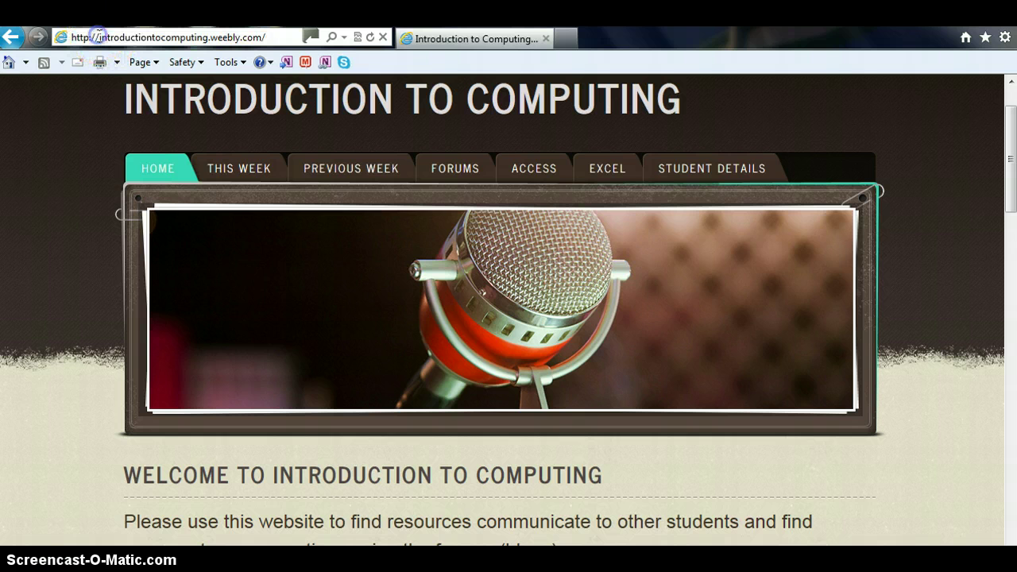
drag(96, 37, 44, 37)
key(BackSpace)
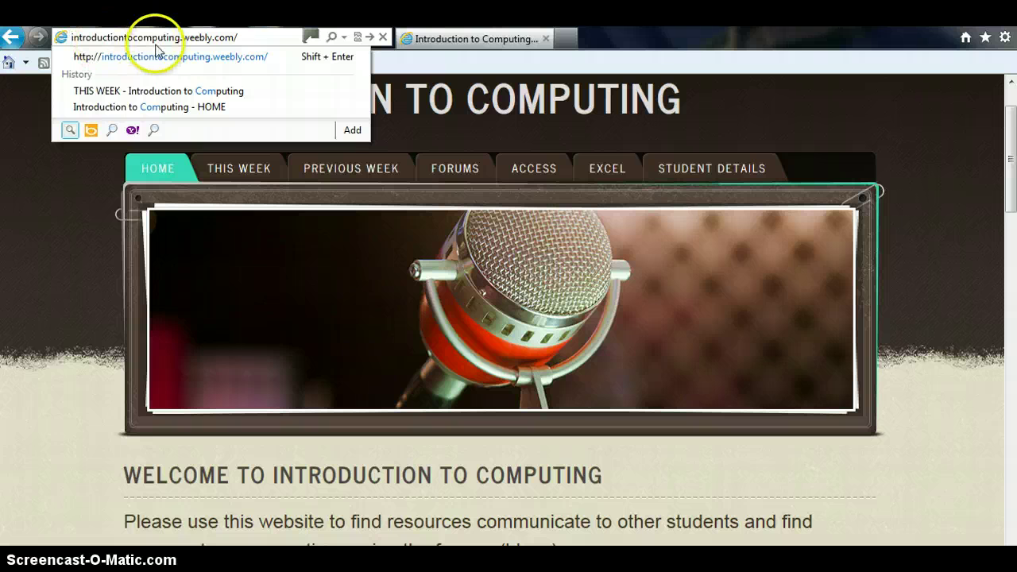
click(251, 37)
key(Return)
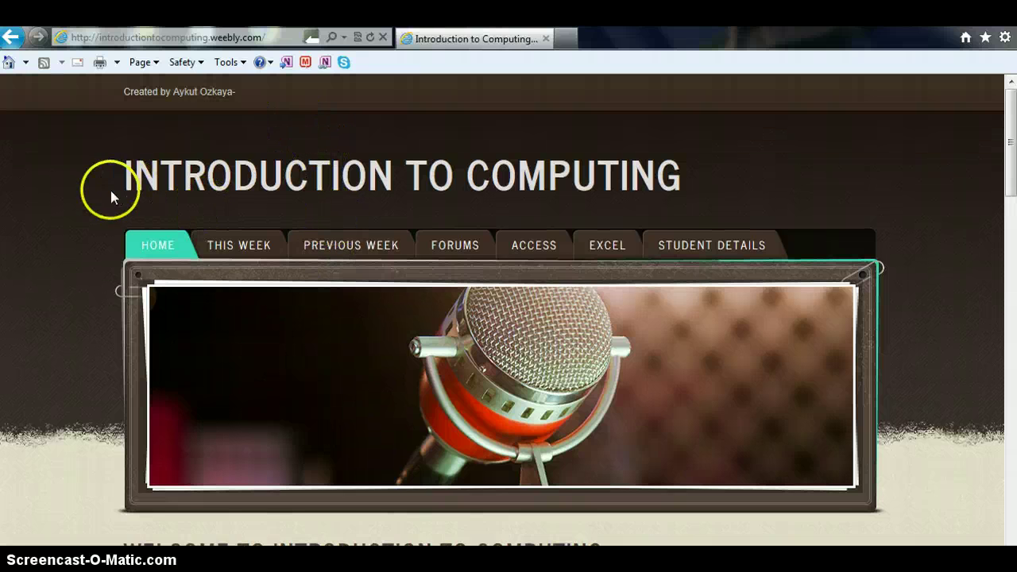
Step: Open the My Drop Box link from the important locations section at the end of the home page
scroll(75, 214, down, 3)
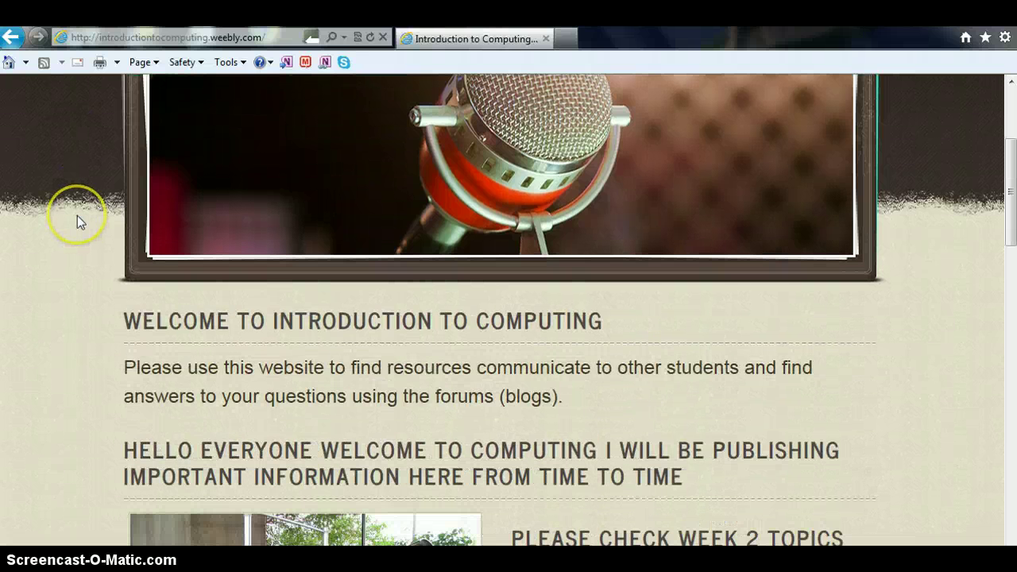
scroll(77, 221, down, 2)
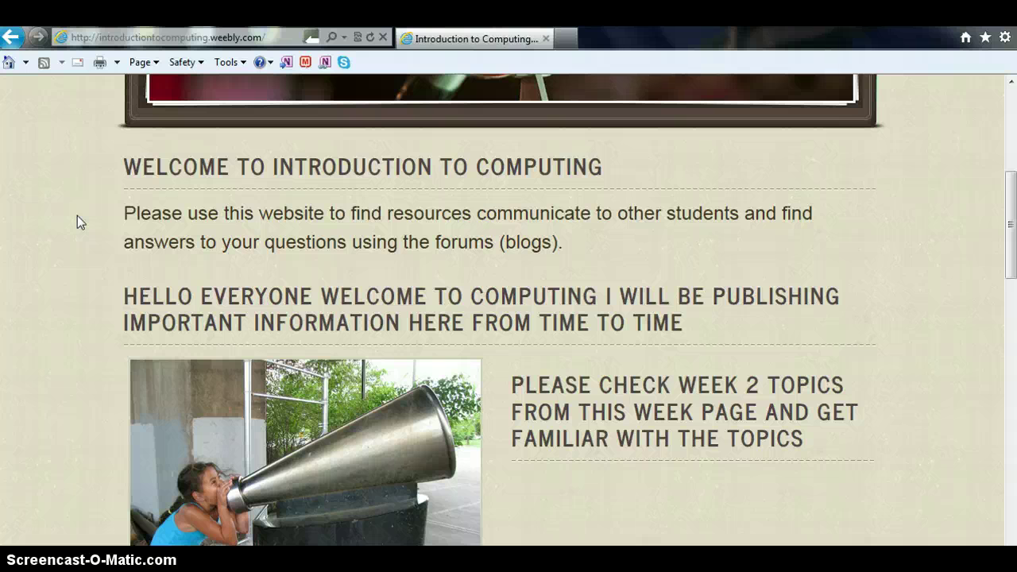
scroll(77, 215, down, 3)
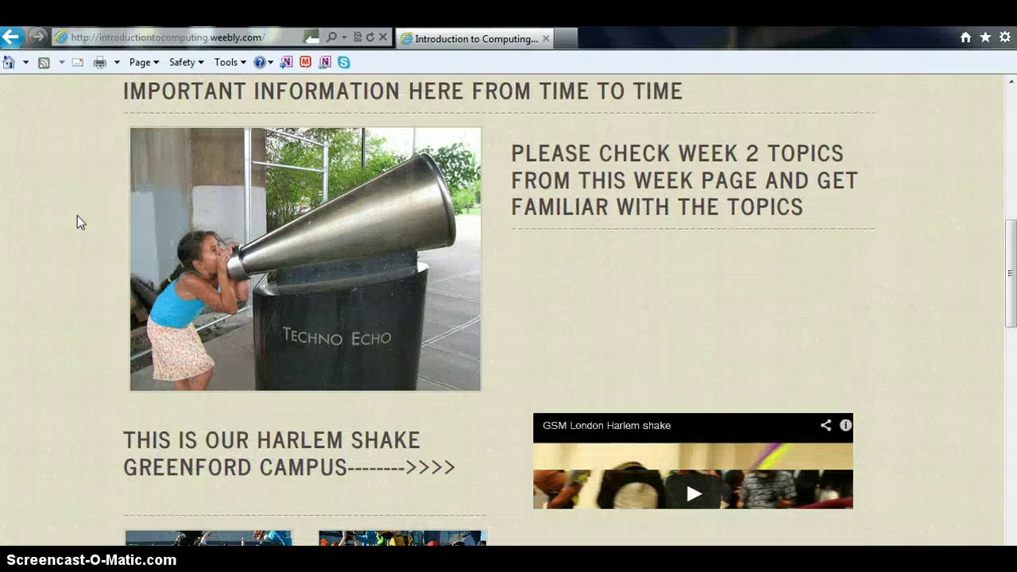
scroll(83, 212, down, 4)
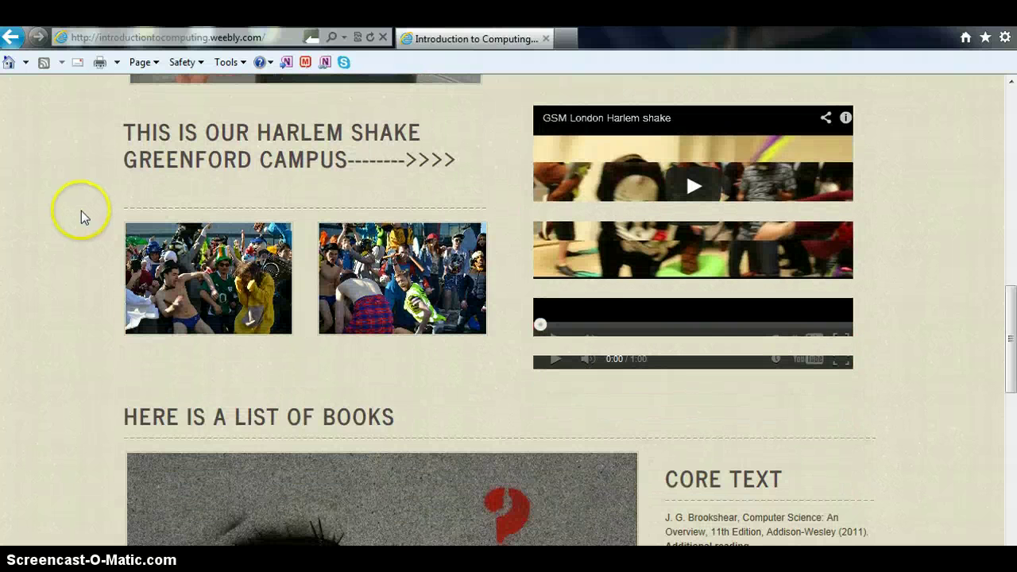
scroll(80, 210, down, 1)
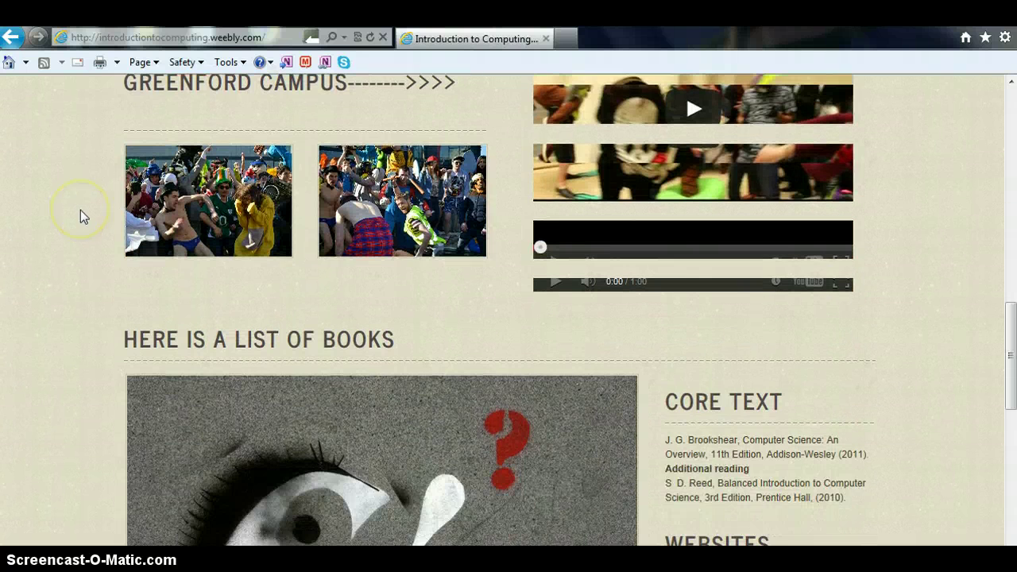
scroll(80, 210, down, 1)
scroll(80, 210, down, 9)
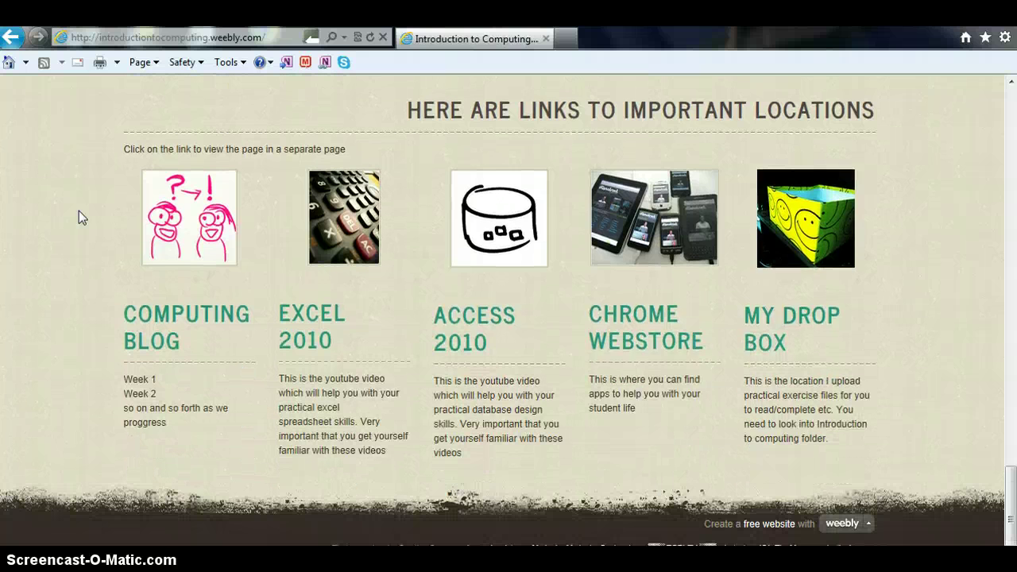
click(775, 334)
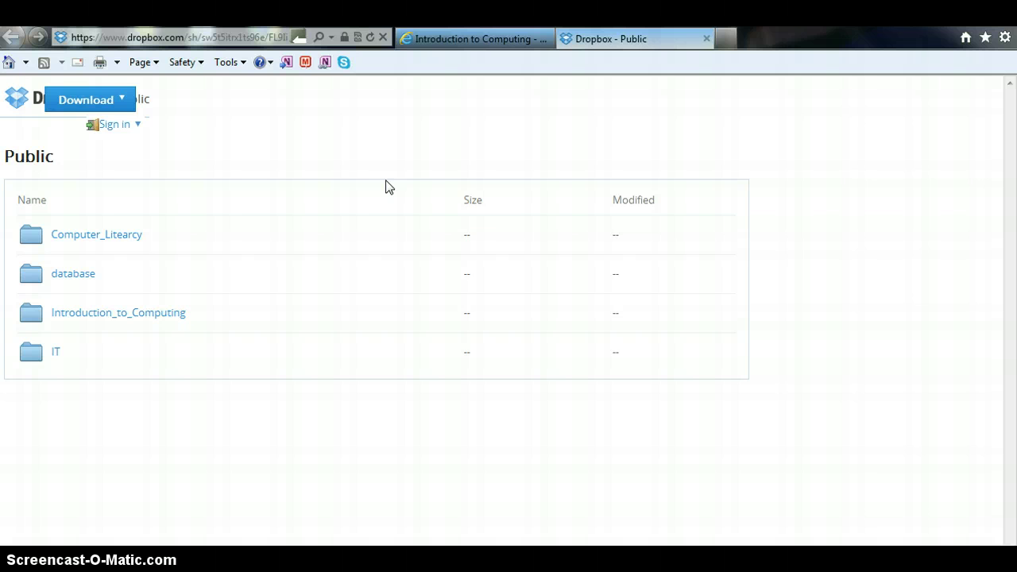
Step: Open the week_2 folder inside the shared Introduction_to_Computing folder
click(98, 318)
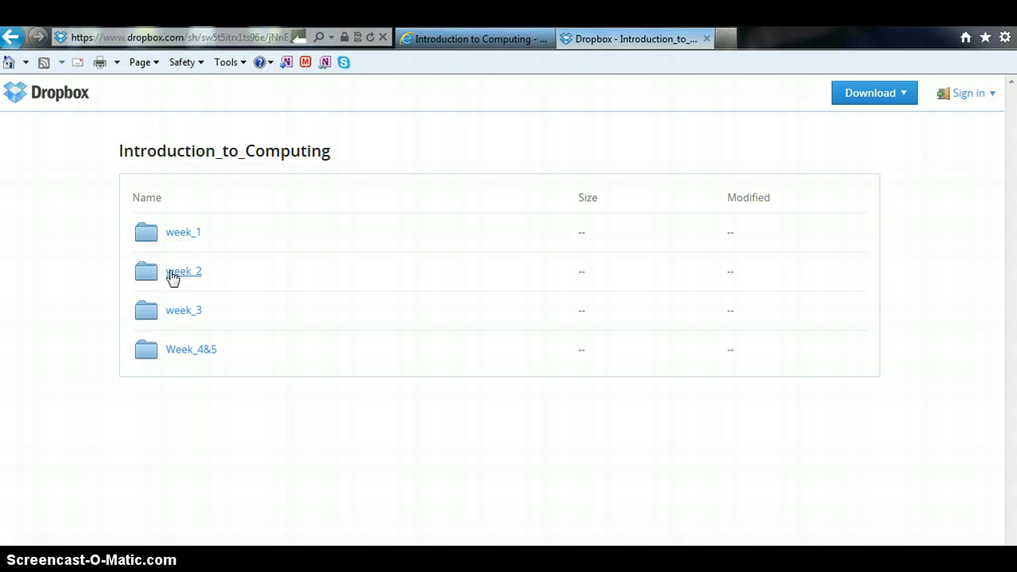
click(175, 275)
click(178, 275)
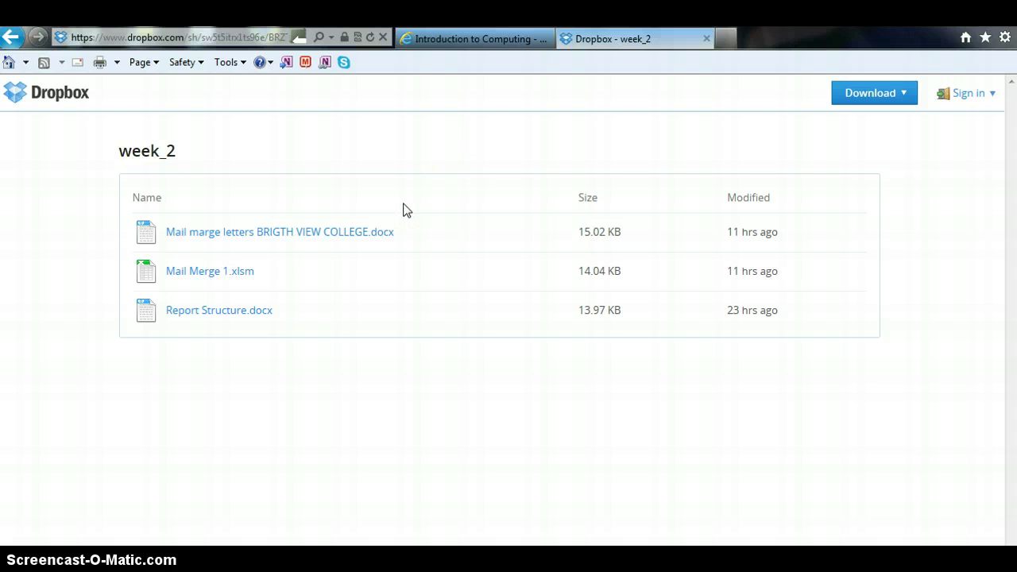
Step: Open Report Structure.docx and start a direct download, choosing to save the file rather than run it
click(208, 313)
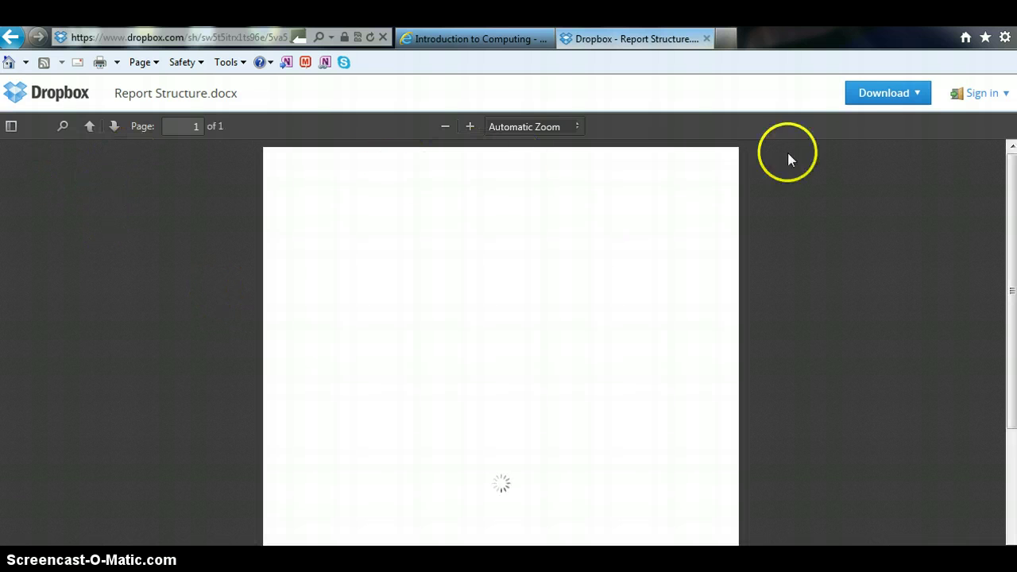
click(917, 96)
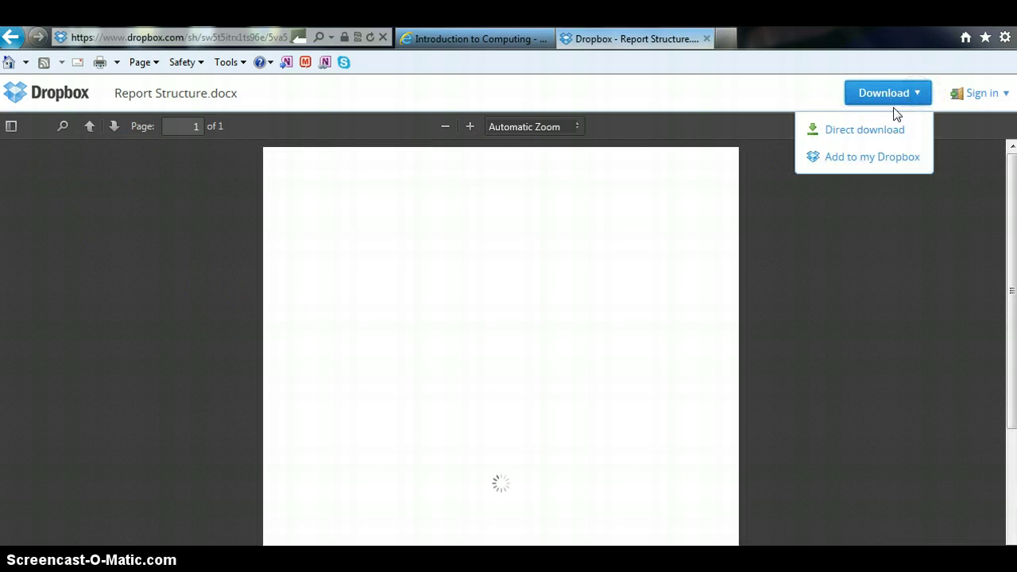
click(853, 133)
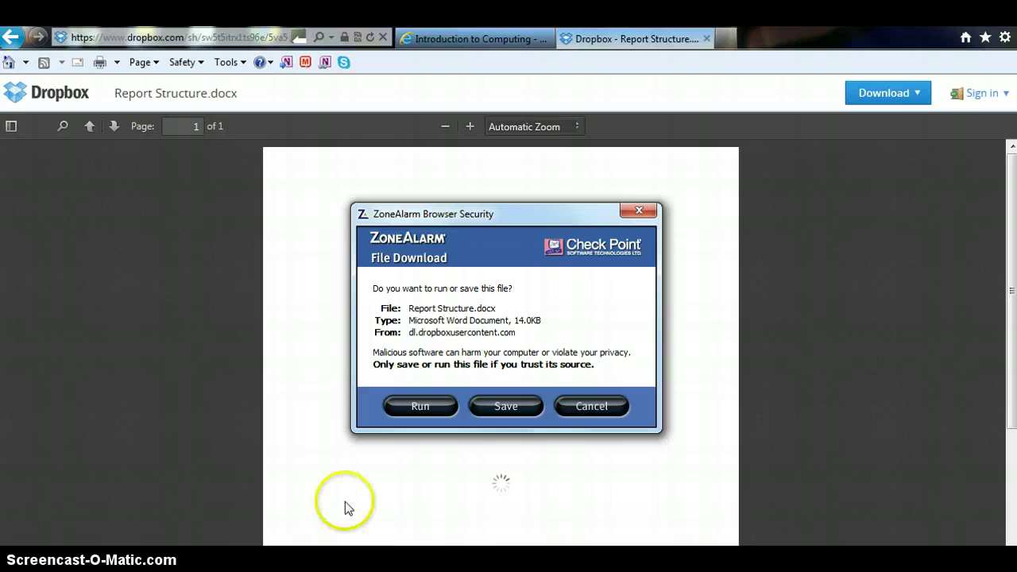
click(504, 406)
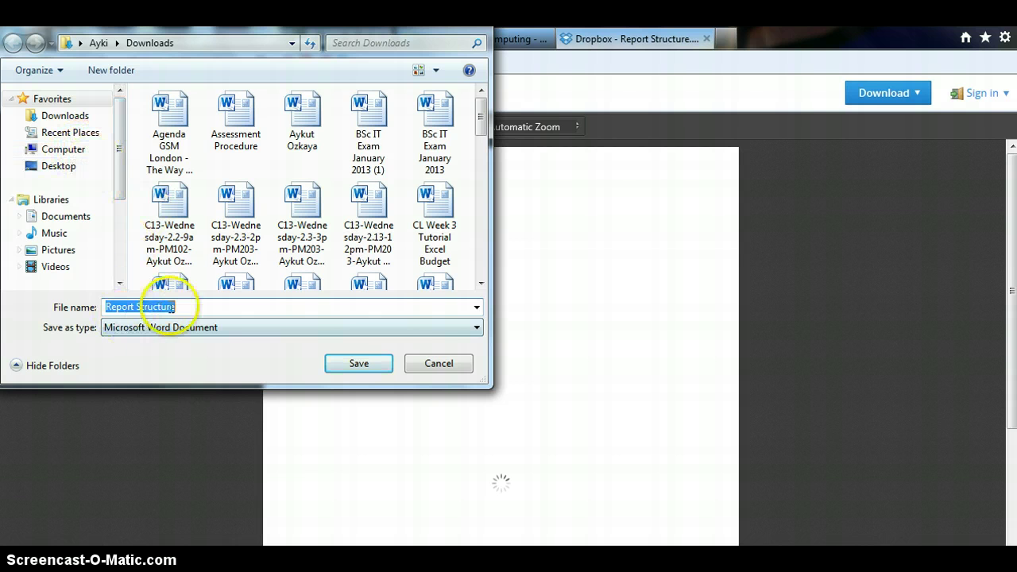
Step: Create a new folder named PM102 in the Documents library from the enlarged save dialog
click(70, 216)
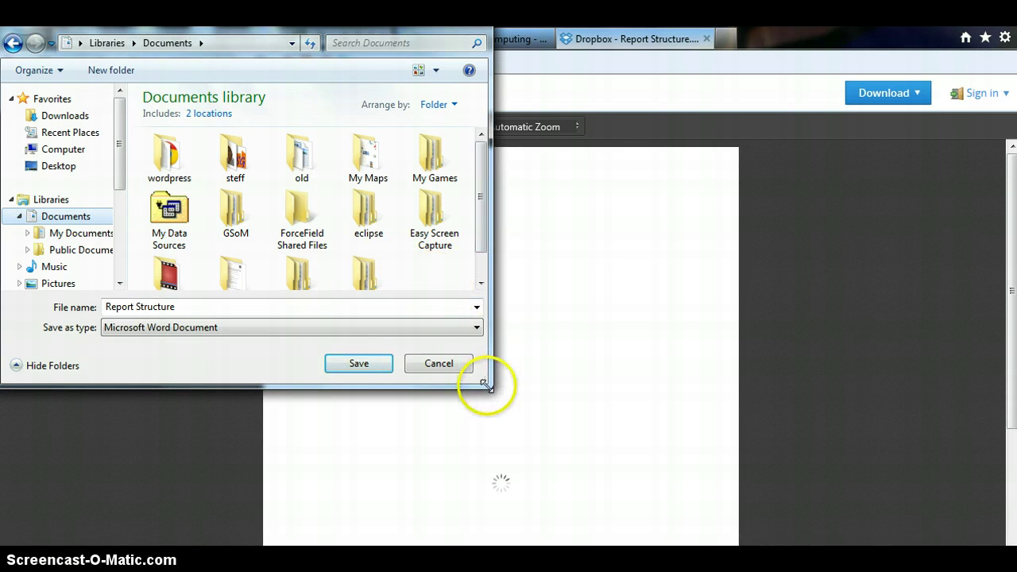
drag(481, 384, 564, 459)
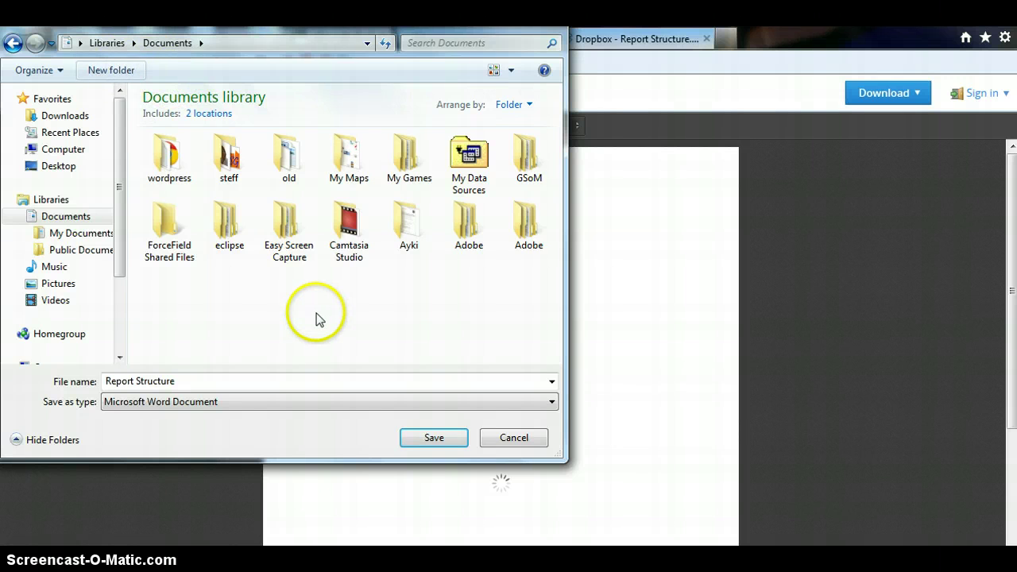
text(PM102)
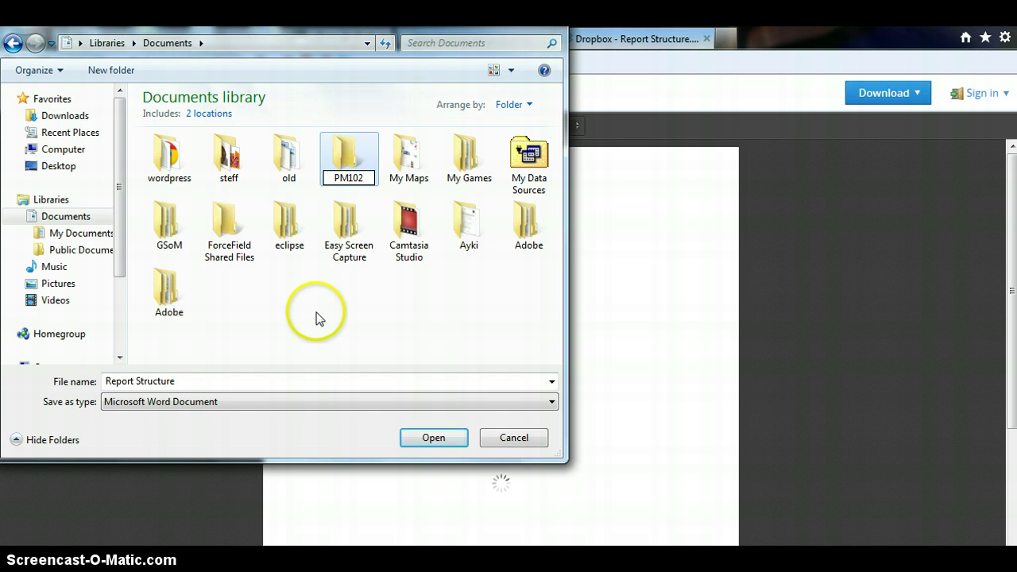
click(288, 319)
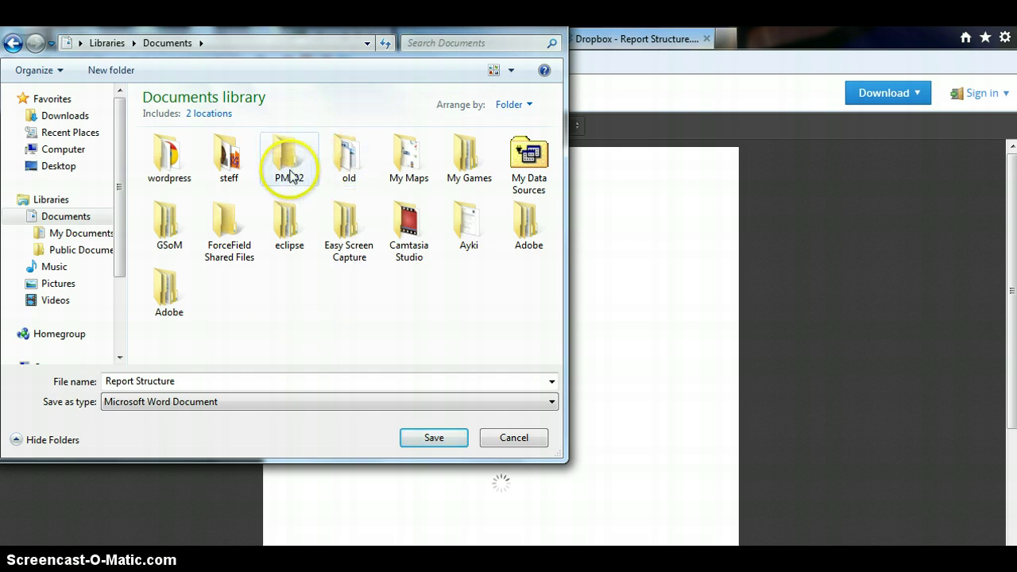
Step: Save Report Structure as a Word document in the PM102 folder and decline to open it
double_click(290, 175)
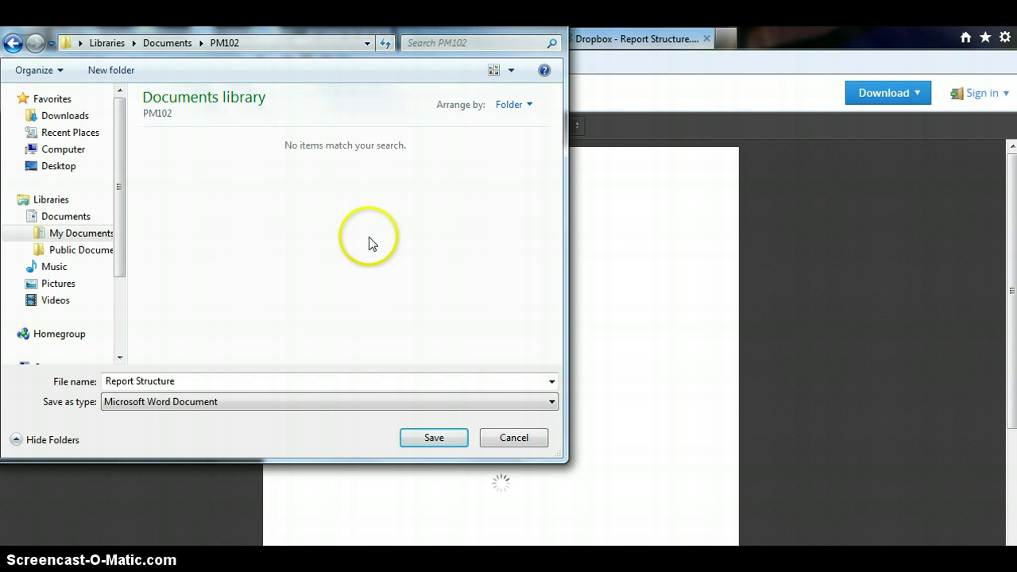
click(436, 438)
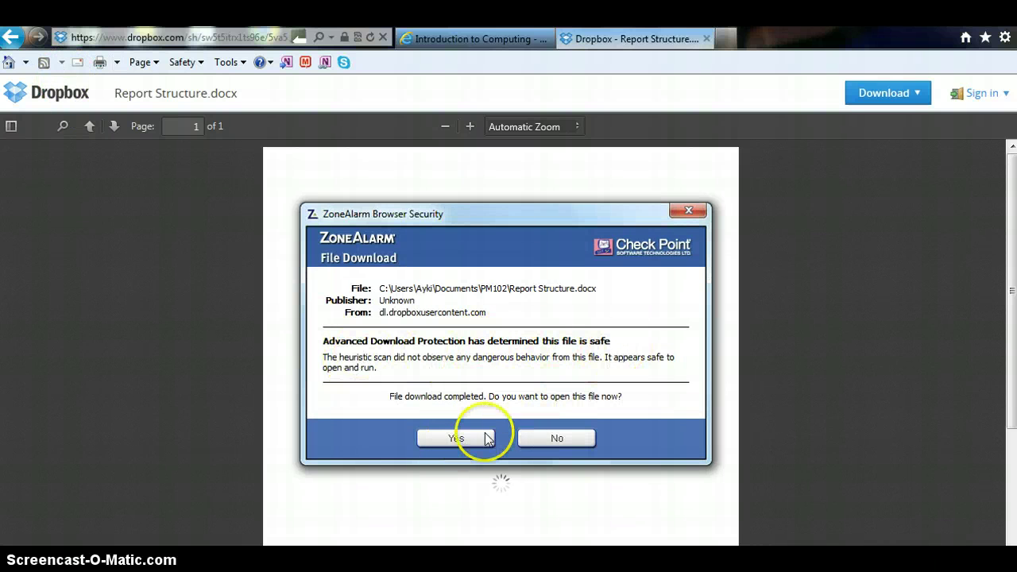
click(568, 438)
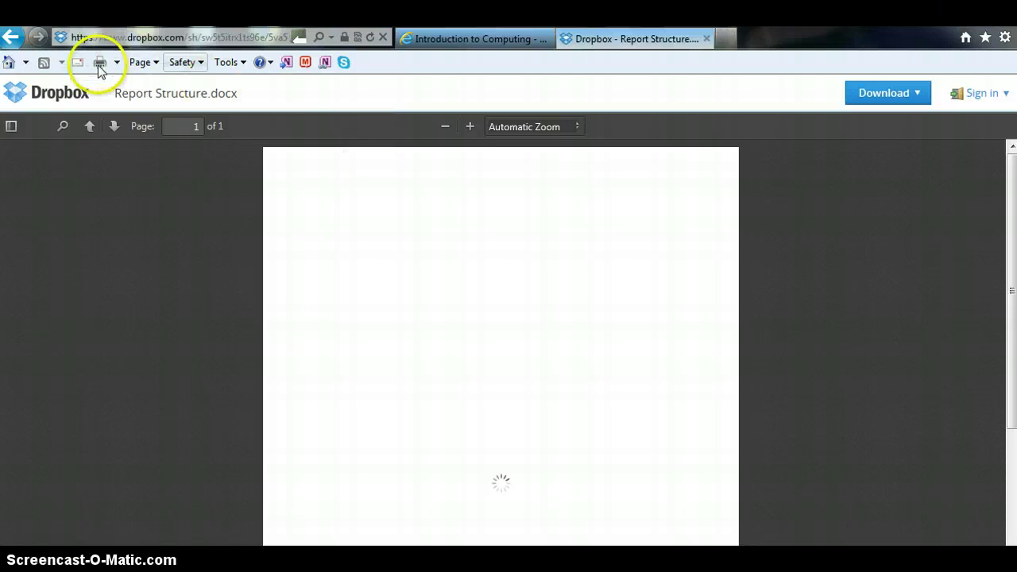
Step: Return to the week_2 folder and download Mail Merge 1.xlsm into the PM102 folder without opening it
click(11, 36)
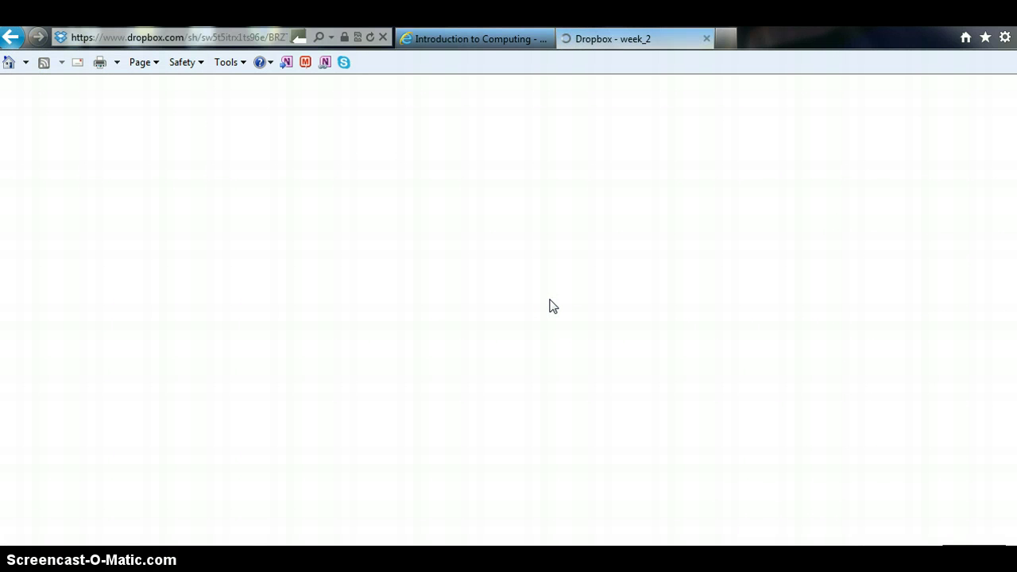
click(205, 272)
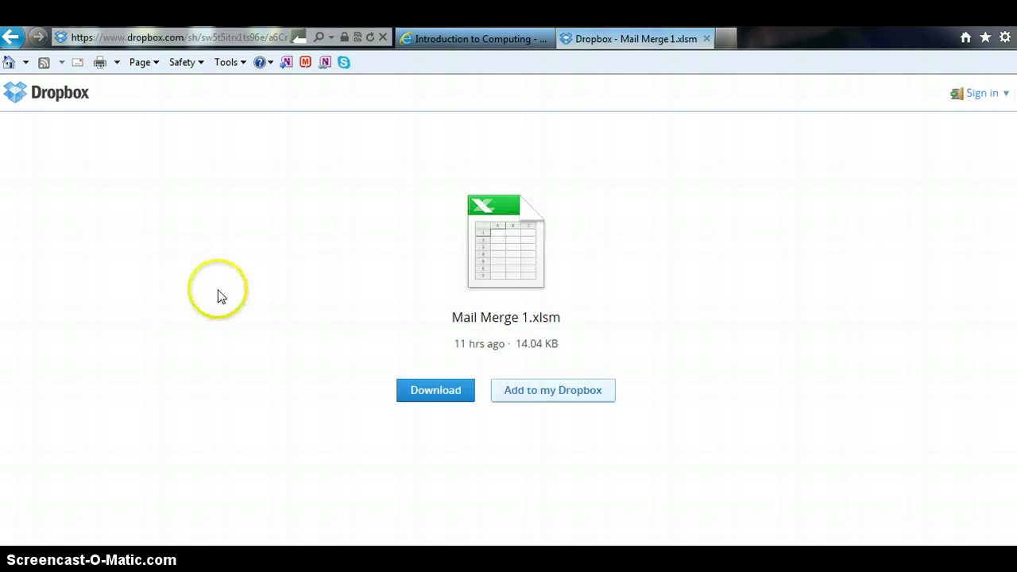
click(439, 392)
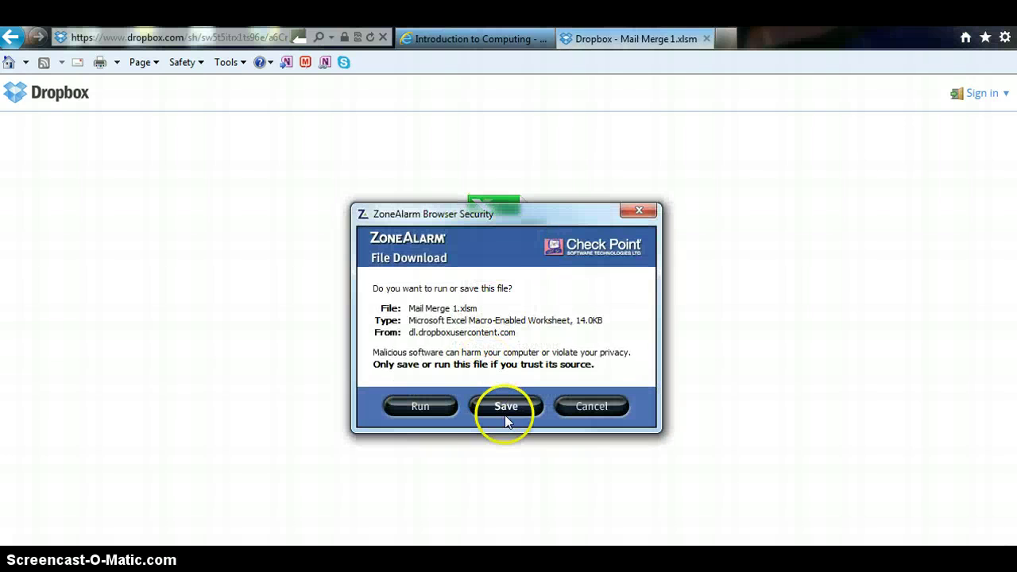
click(505, 402)
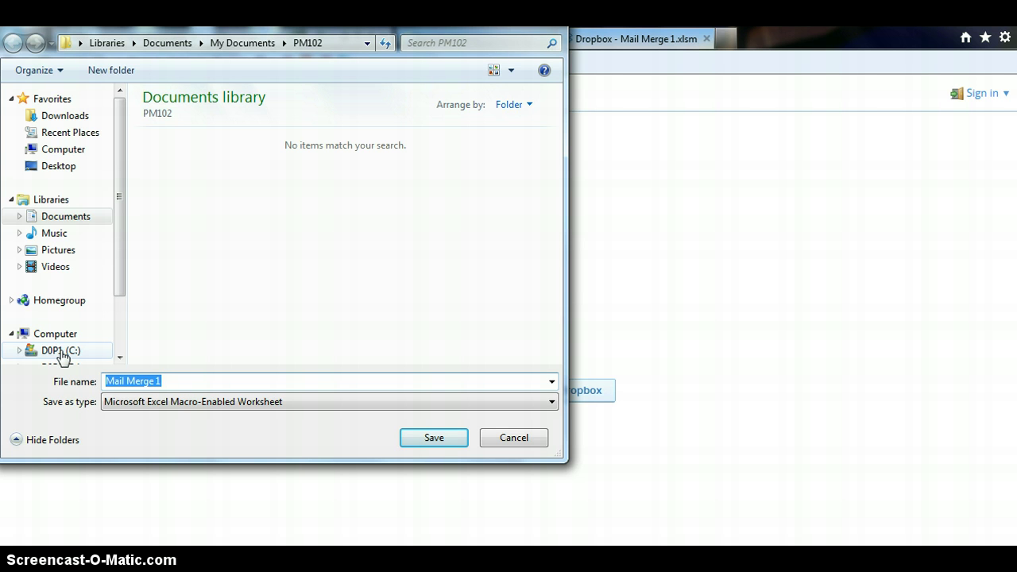
click(437, 439)
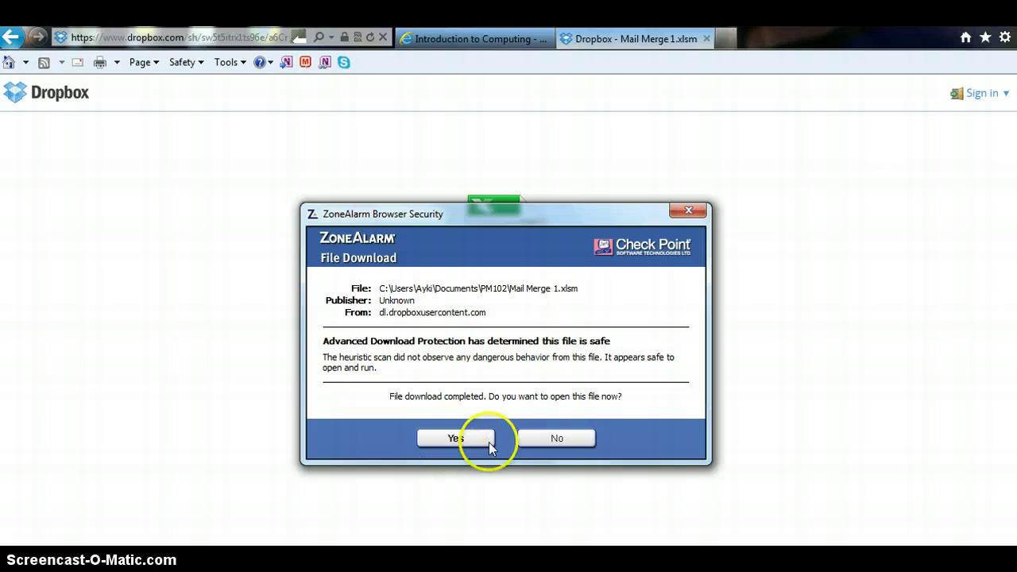
click(553, 437)
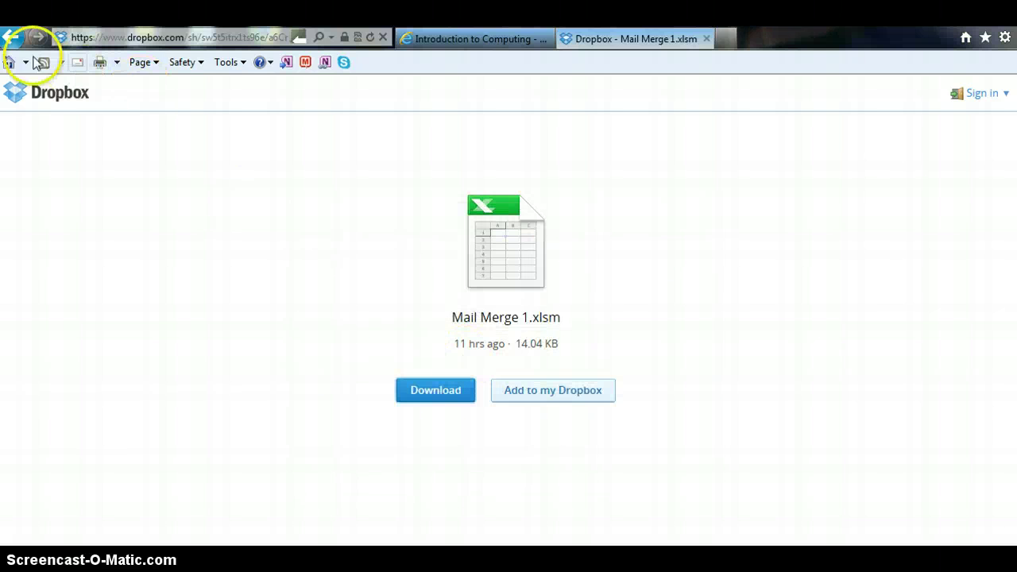
Step: Return to the week_2 folder and save Mail marge letters BRIGTH VIEW COLLEGE.docx into the PM102 folder by direct download
click(9, 38)
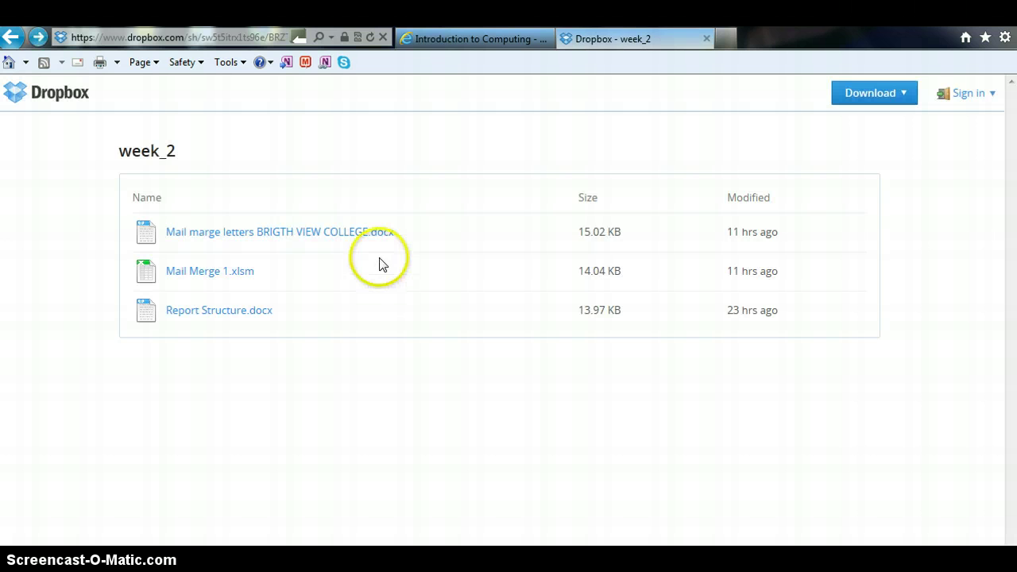
click(242, 232)
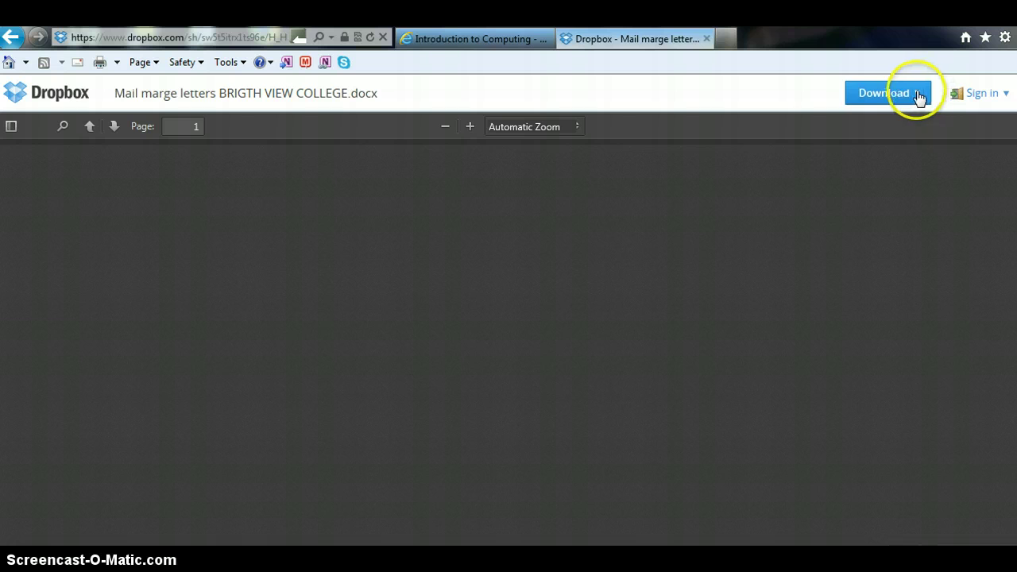
click(924, 96)
click(857, 132)
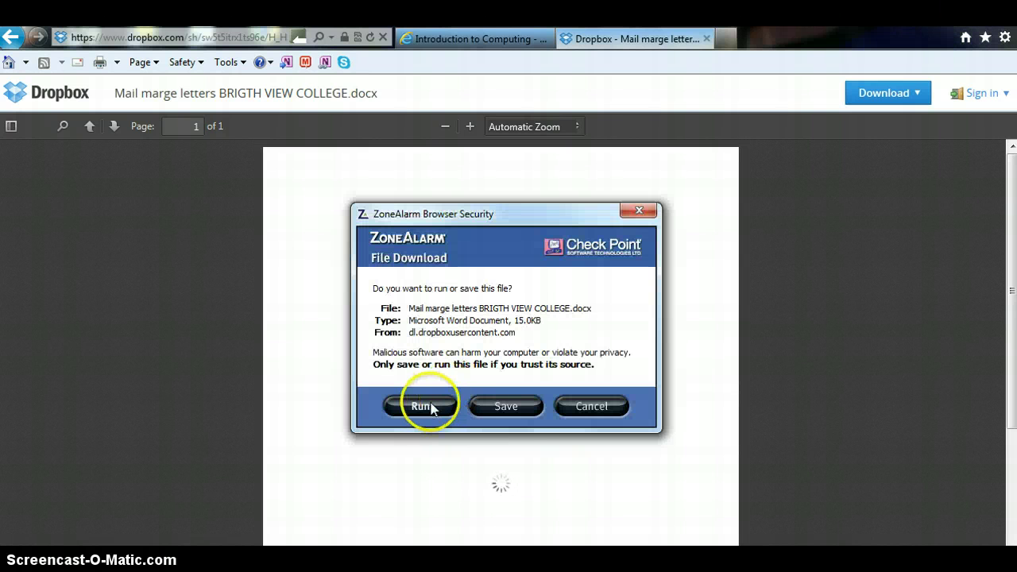
click(505, 406)
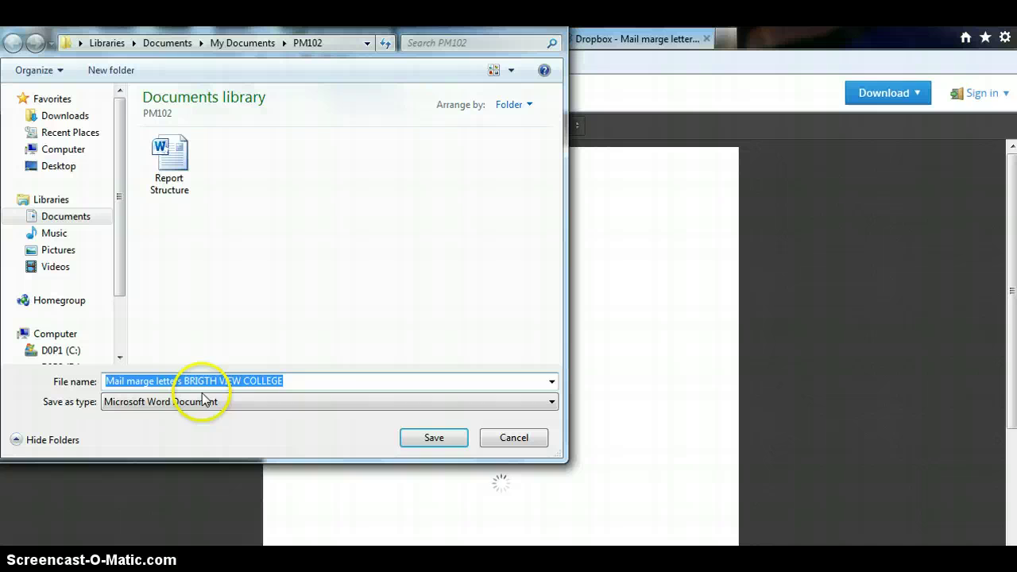
click(434, 441)
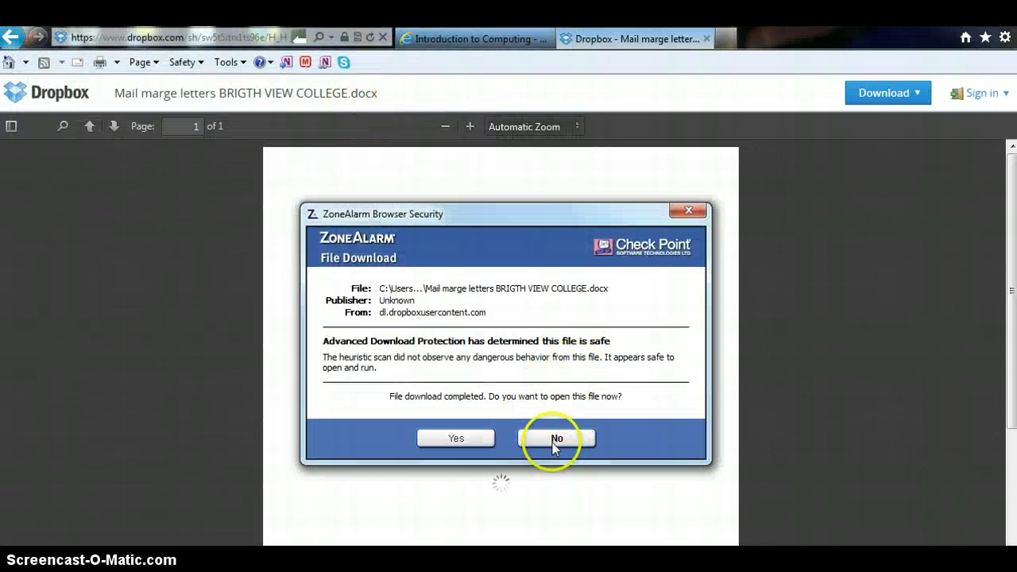
Step: Decline to open the downloaded Mail marge letters document and return to the week_2 folder listing
click(554, 437)
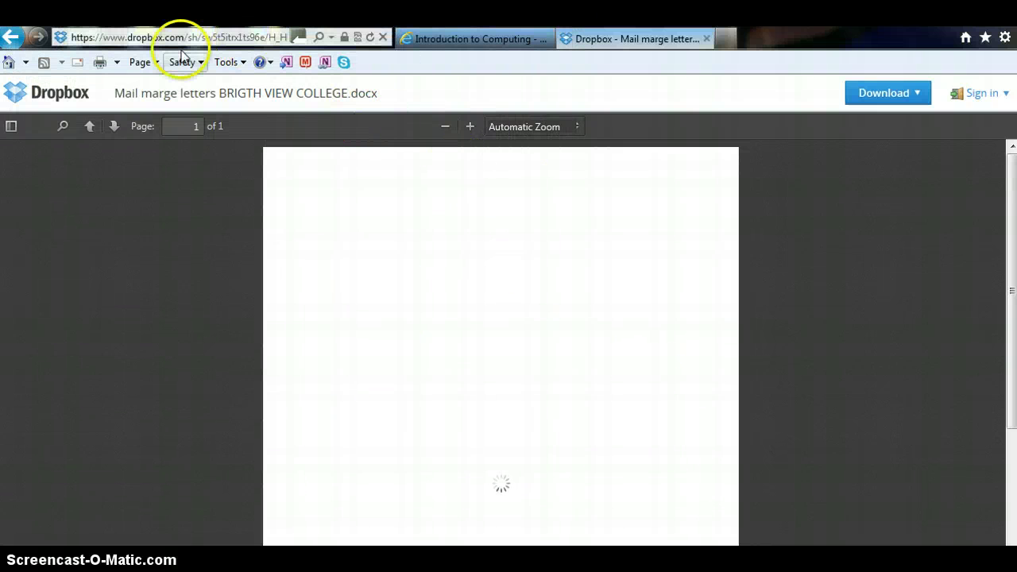
click(11, 39)
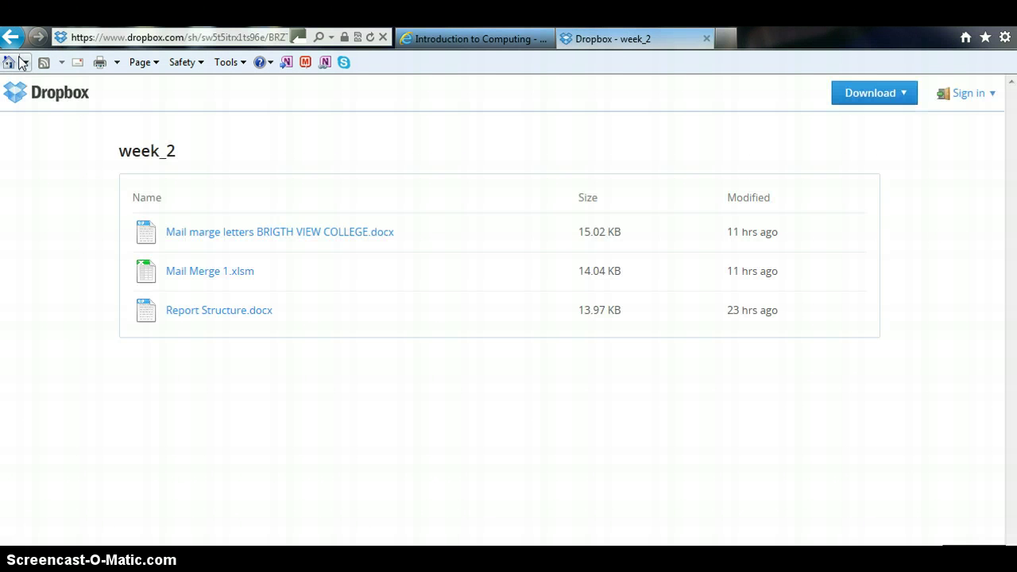
Step: Switch to the Introduction to Computing website and open its This Week page
click(471, 46)
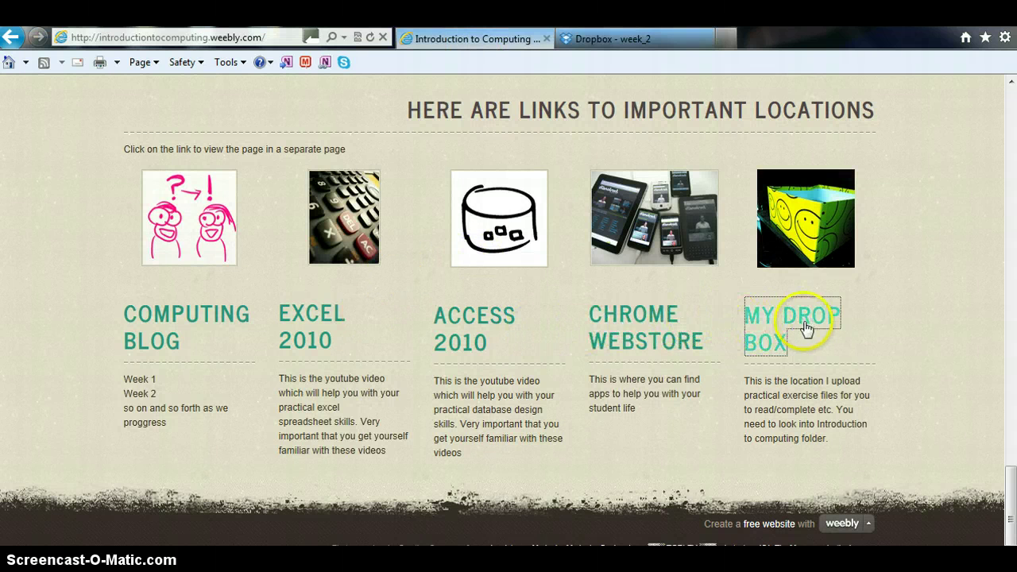
scroll(921, 329, up, 5)
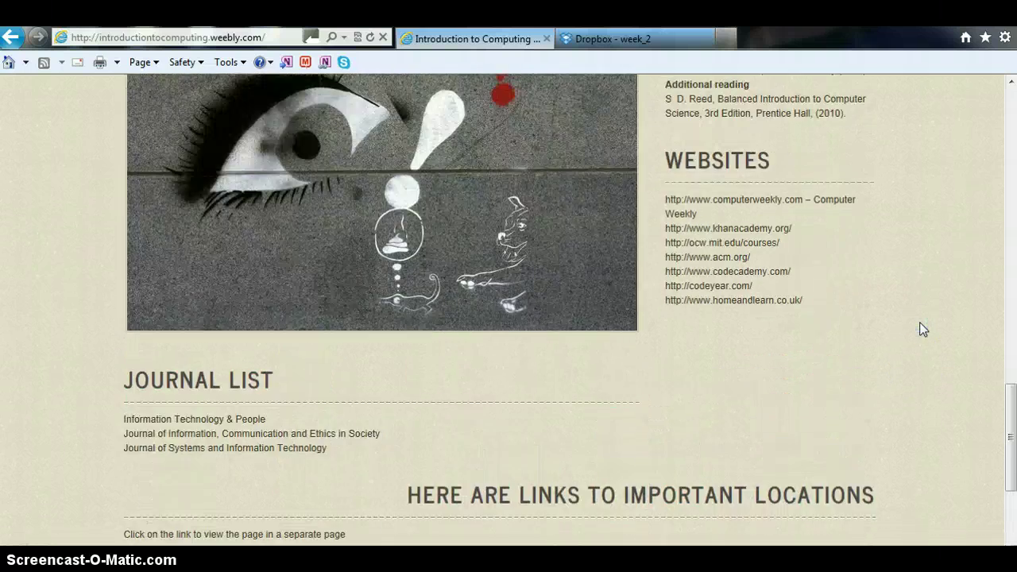
scroll(921, 329, up, 15)
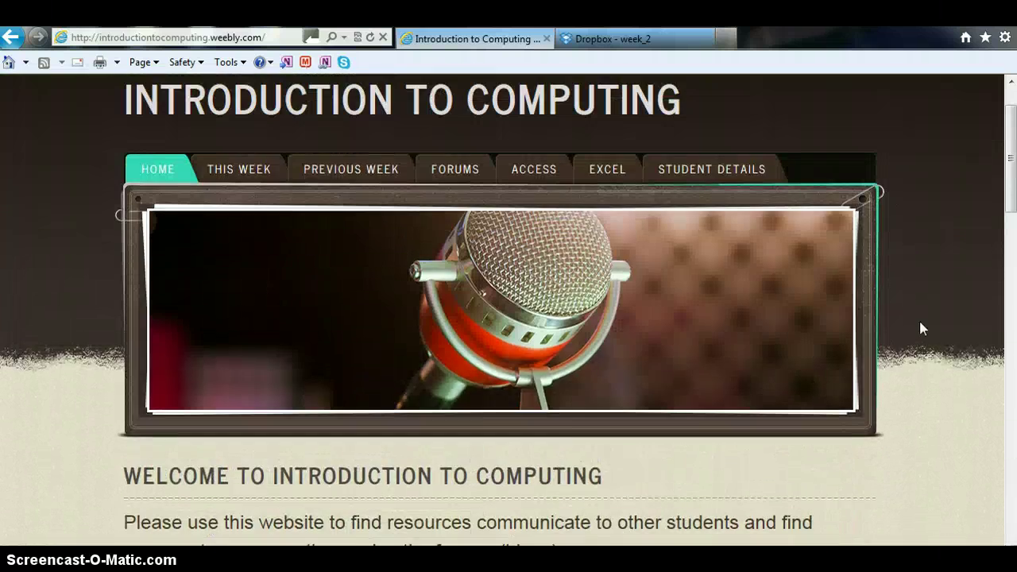
scroll(334, 219, up, 2)
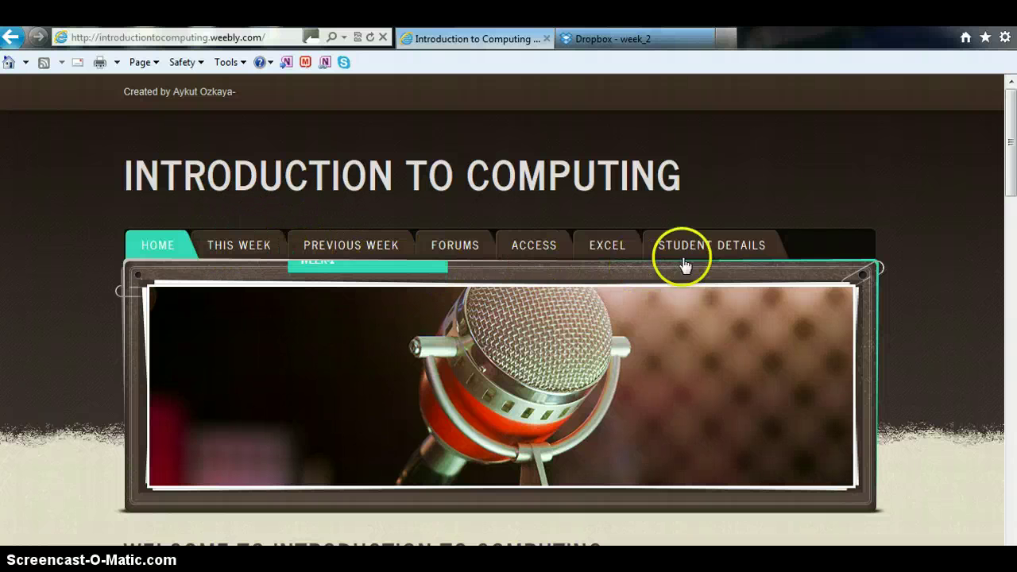
mouse_move(485, 245)
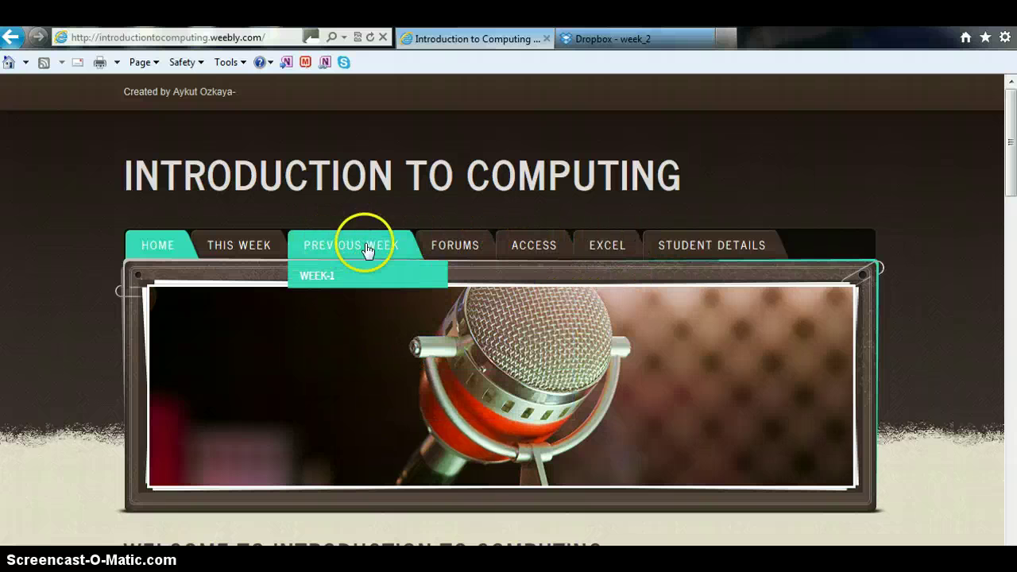
mouse_move(389, 252)
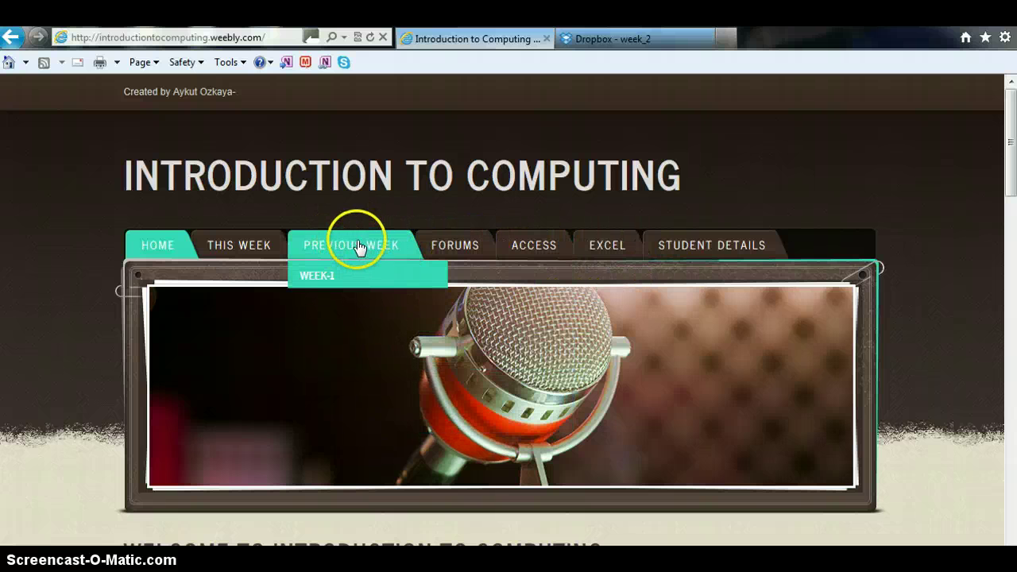
click(332, 283)
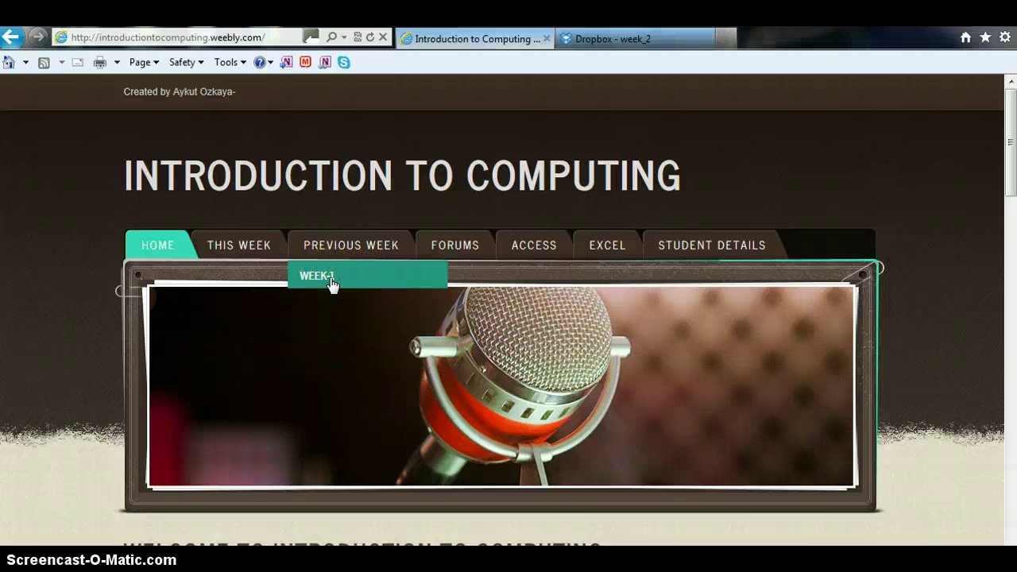
click(247, 244)
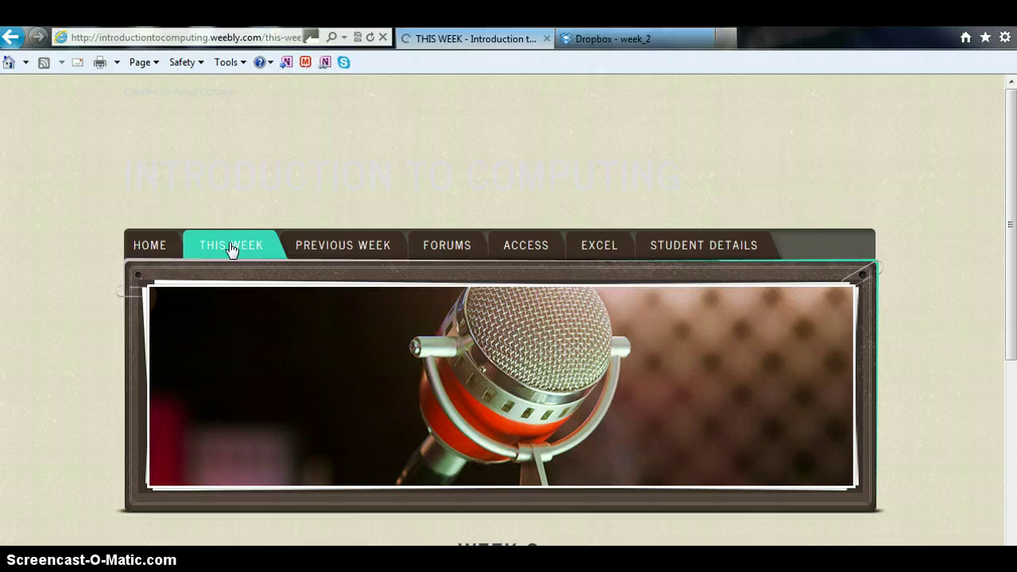
click(941, 236)
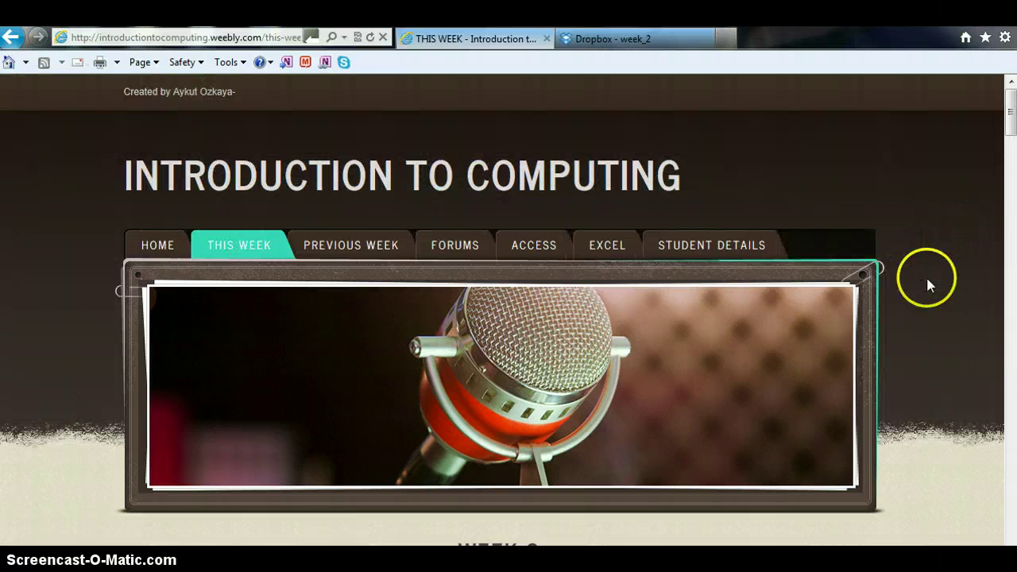
Step: Skim the Week-2 page from its learning objectives through the Cloud Computing video and return to the objectives
scroll(927, 277, down, 5)
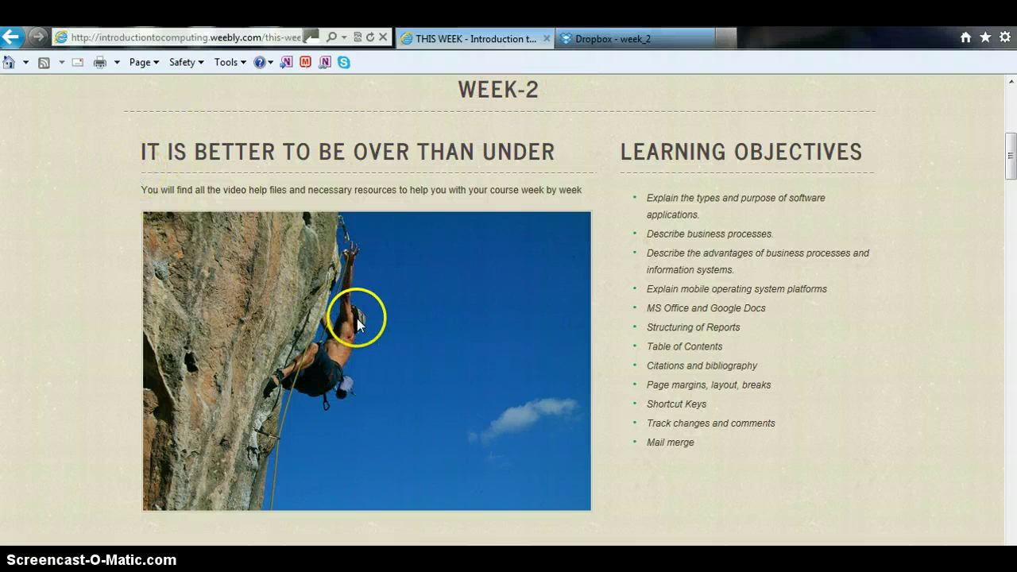
scroll(802, 234, down, 3)
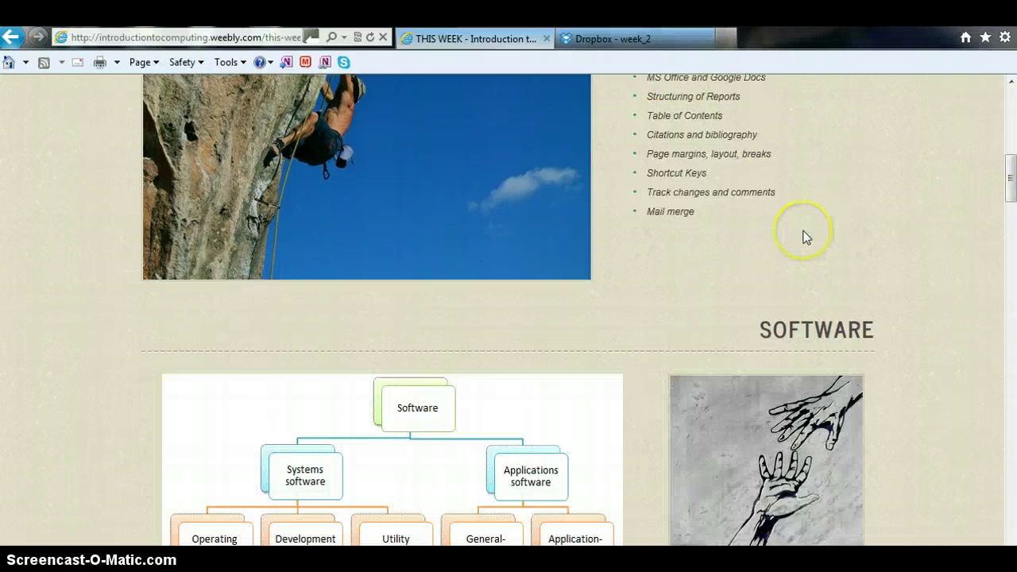
scroll(802, 234, down, 5)
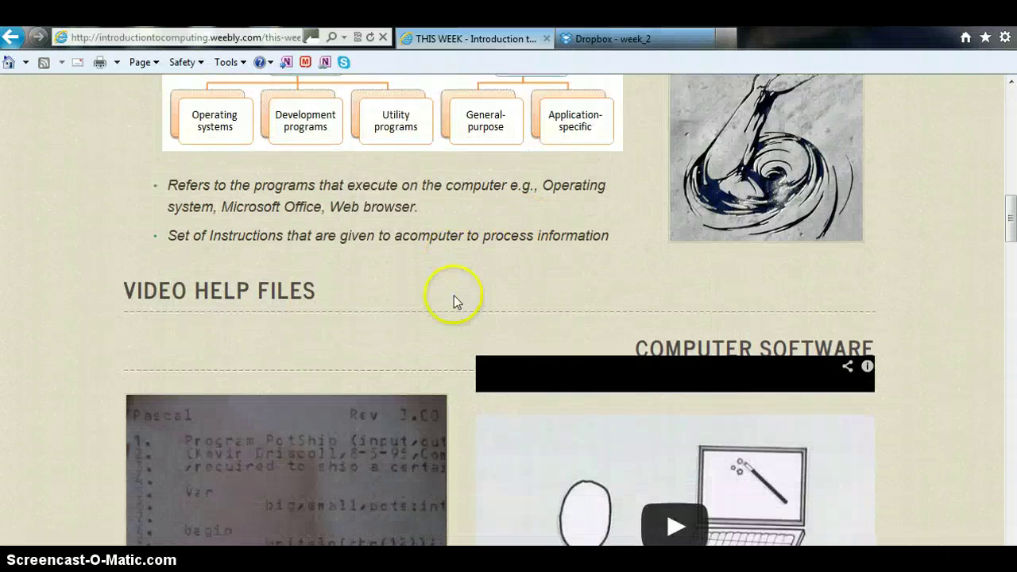
scroll(453, 295, down, 7)
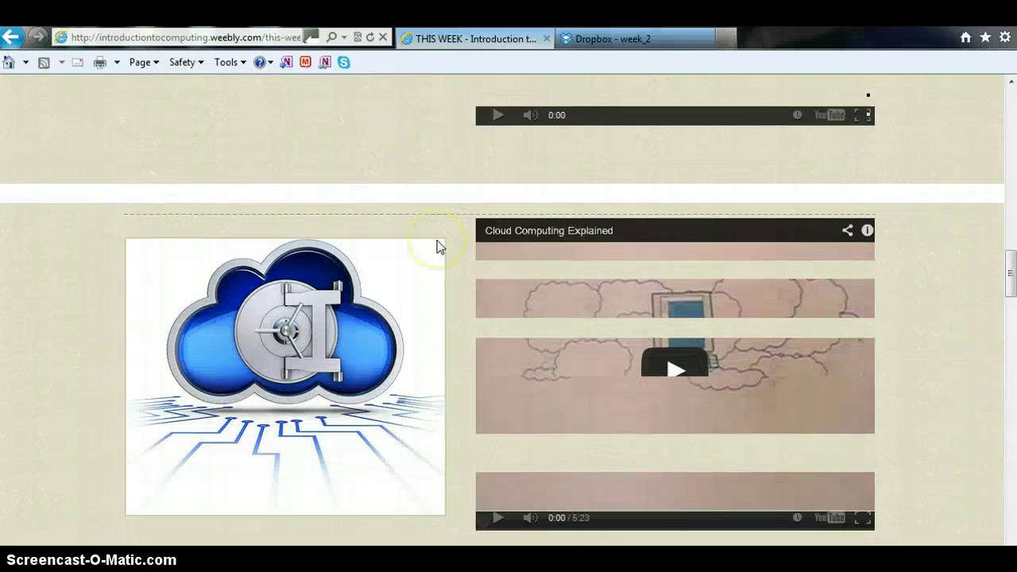
scroll(439, 247, up, 12)
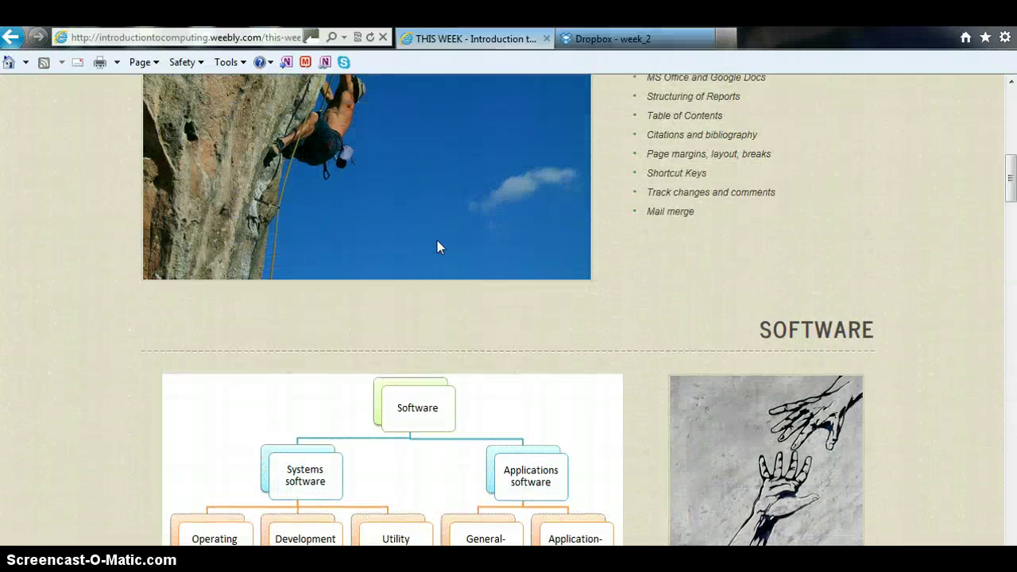
scroll(437, 247, up, 4)
Step: Highlight the learning objectives one by one from MS Office and Google Docs to Mail merge, then the one on types and purpose of software applications
click(675, 290)
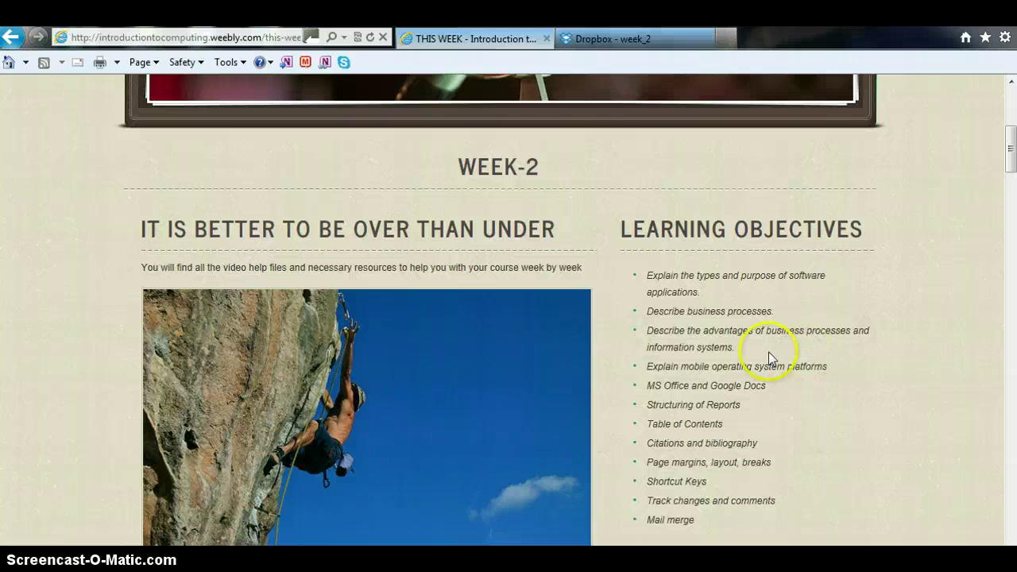
drag(645, 386, 772, 392)
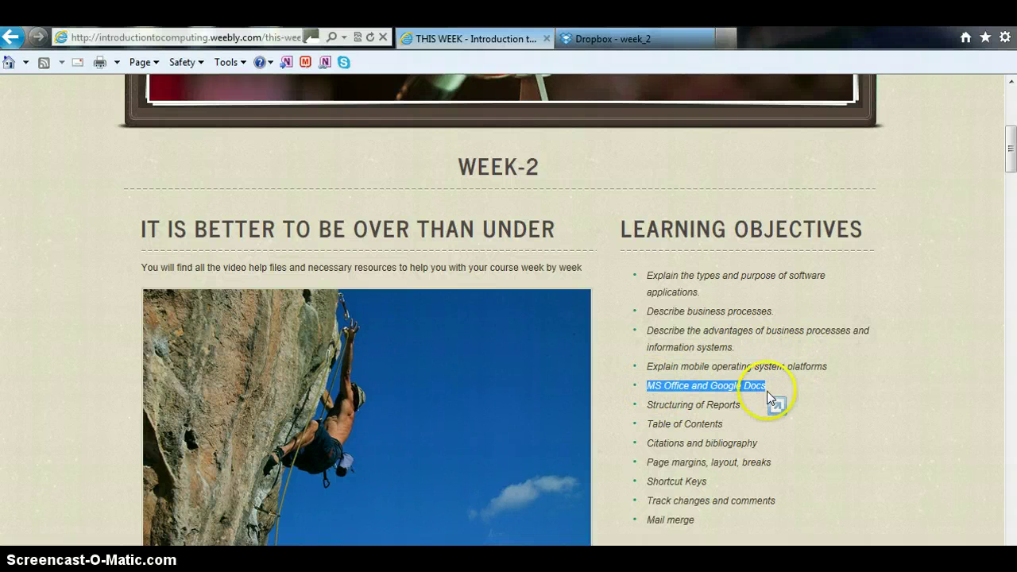
drag(640, 406, 738, 415)
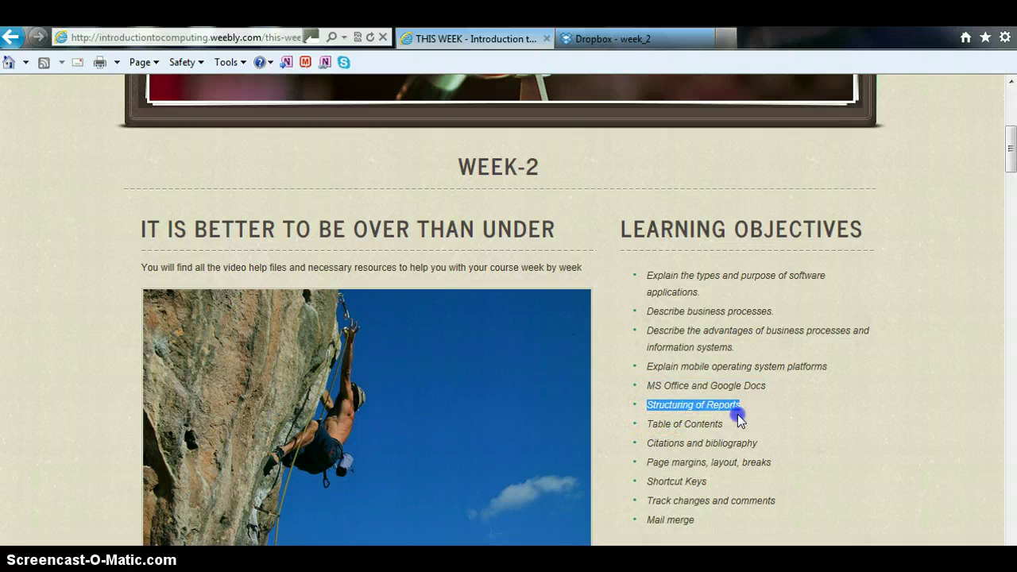
drag(645, 424, 719, 429)
drag(646, 444, 741, 445)
drag(646, 463, 770, 462)
drag(645, 481, 706, 483)
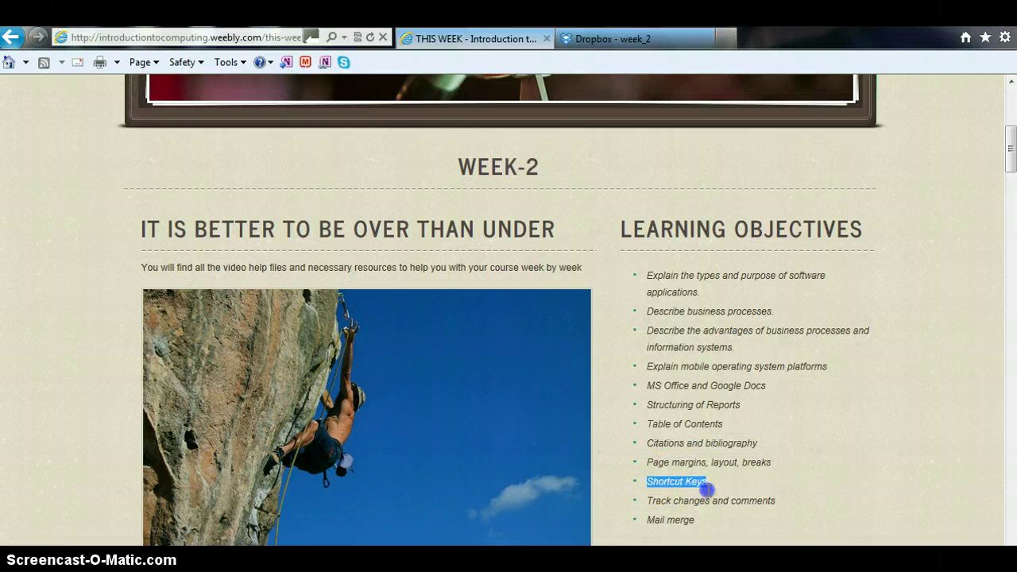
drag(646, 501, 783, 501)
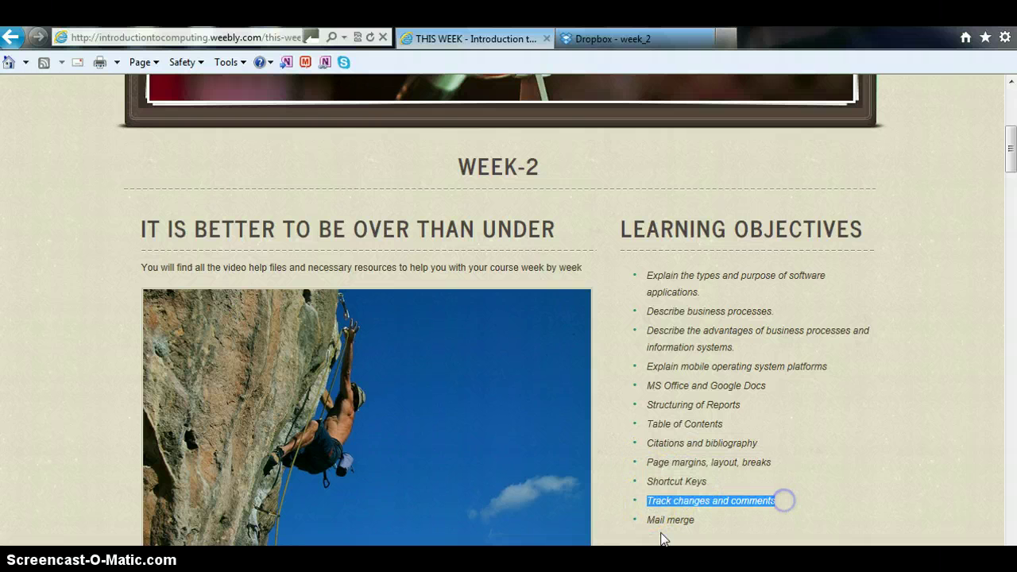
drag(647, 521, 699, 536)
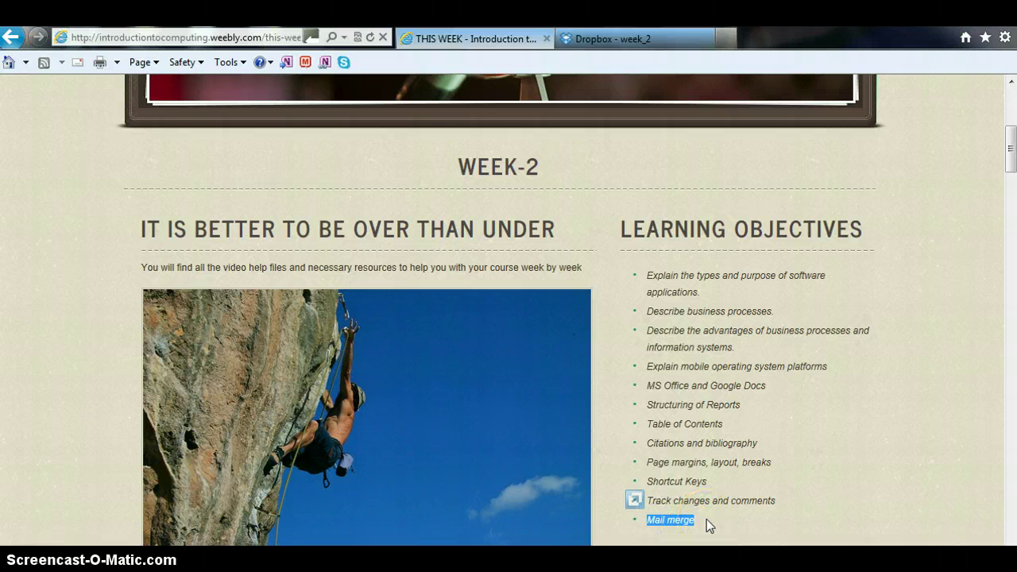
drag(647, 279, 699, 293)
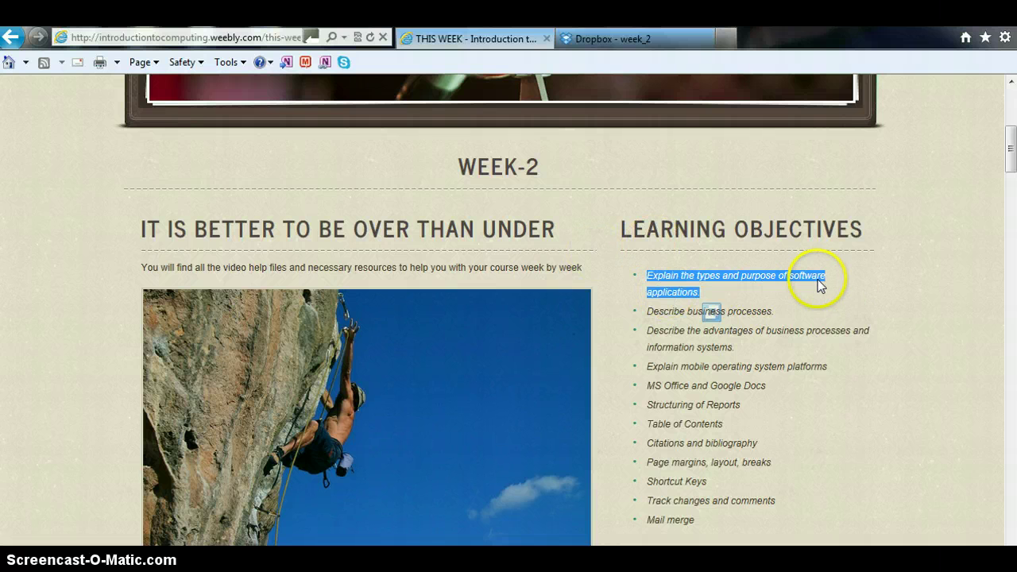
Step: Look through the video help files on the Week-2 page, from Computer Software through Cloud Storage to MS Word 2010
scroll(821, 284, down, 10)
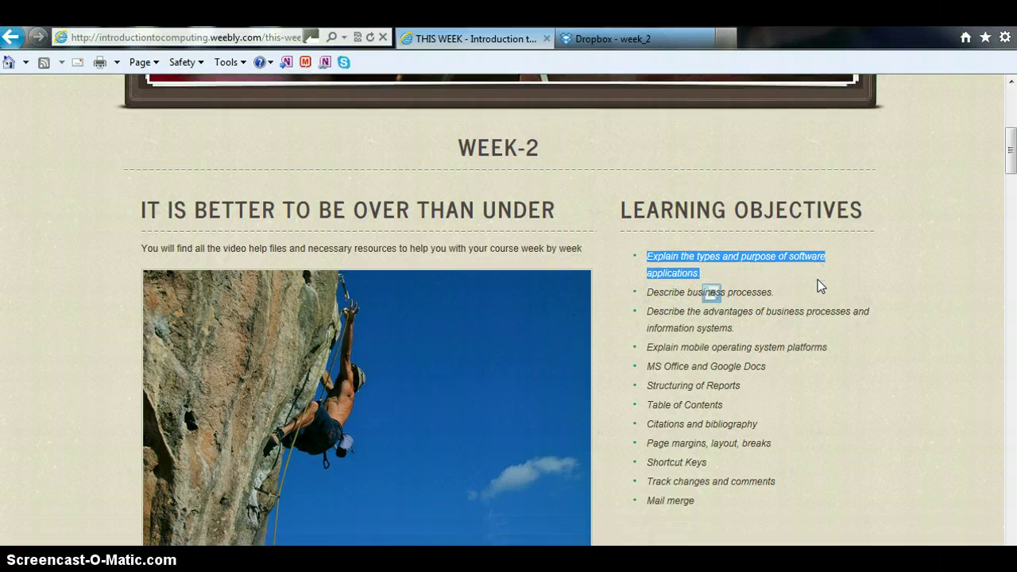
scroll(821, 284, down, 3)
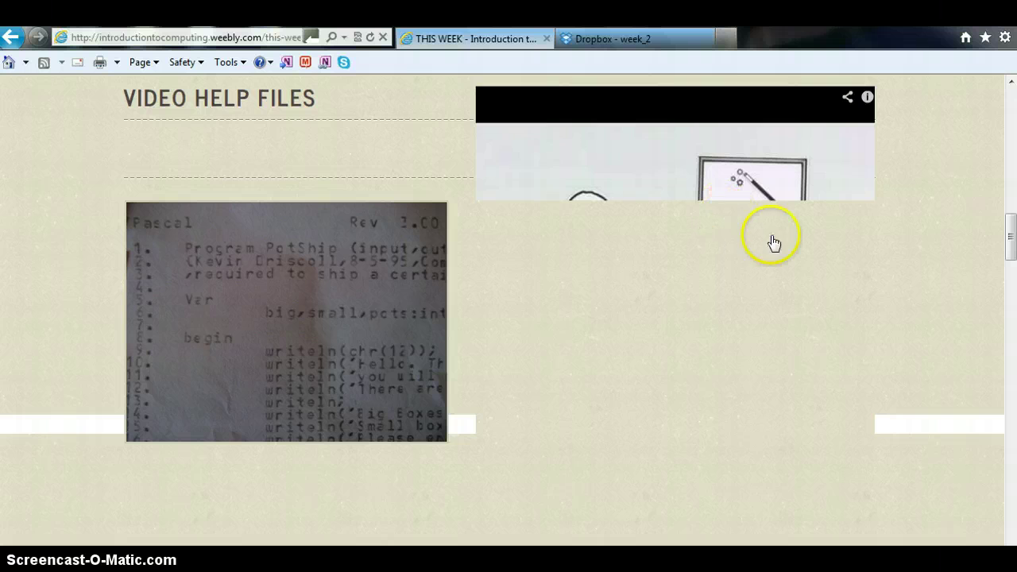
scroll(900, 322, down, 5)
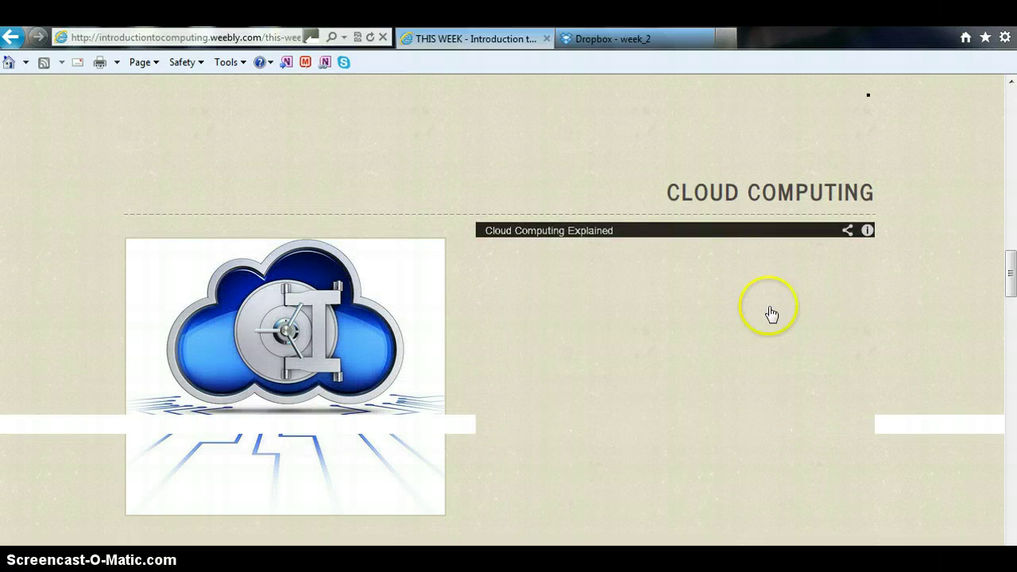
scroll(824, 324, down, 4)
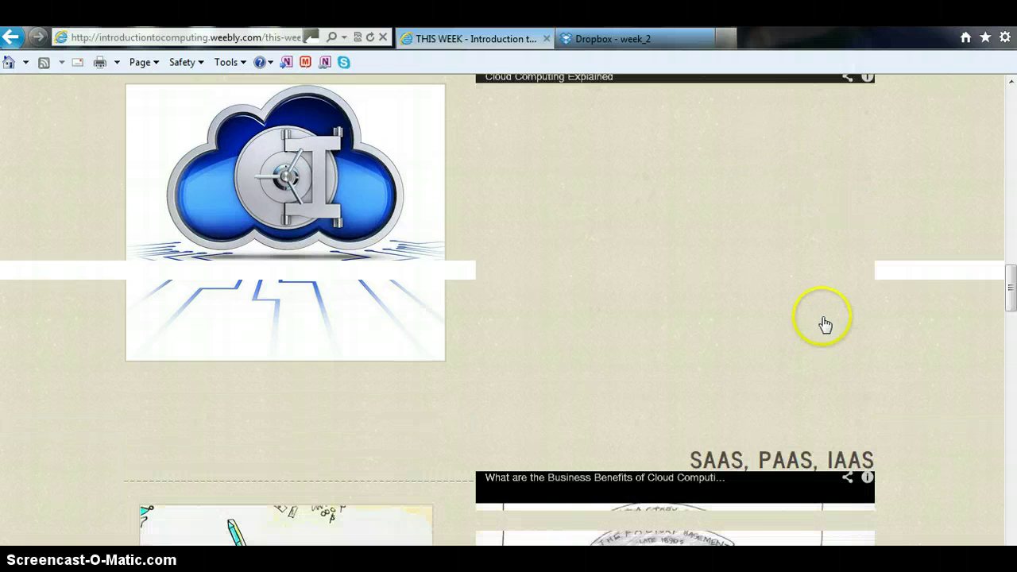
scroll(932, 299, down, 4)
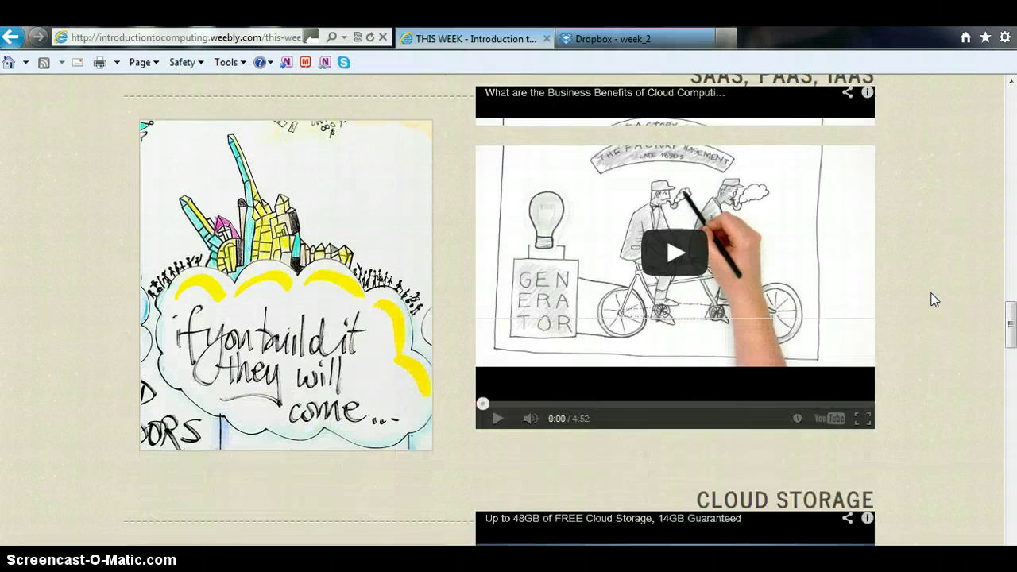
scroll(933, 299, down, 2)
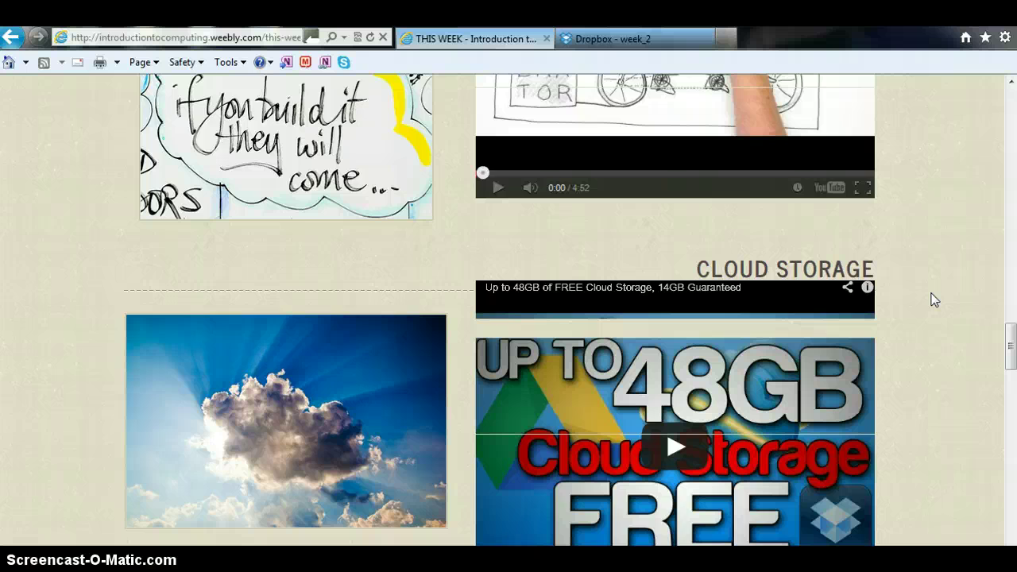
scroll(934, 300, down, 2)
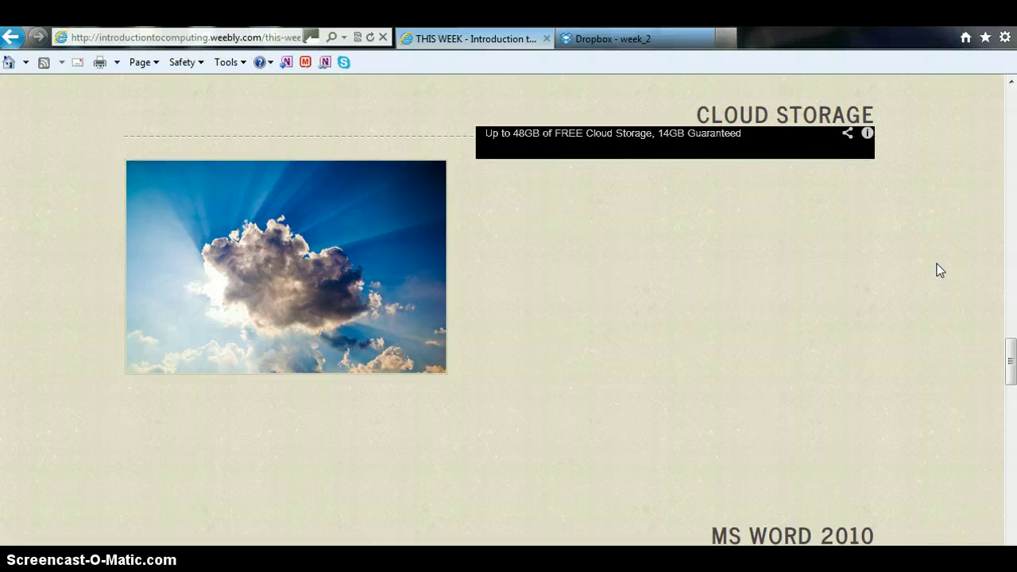
scroll(938, 270, down, 1)
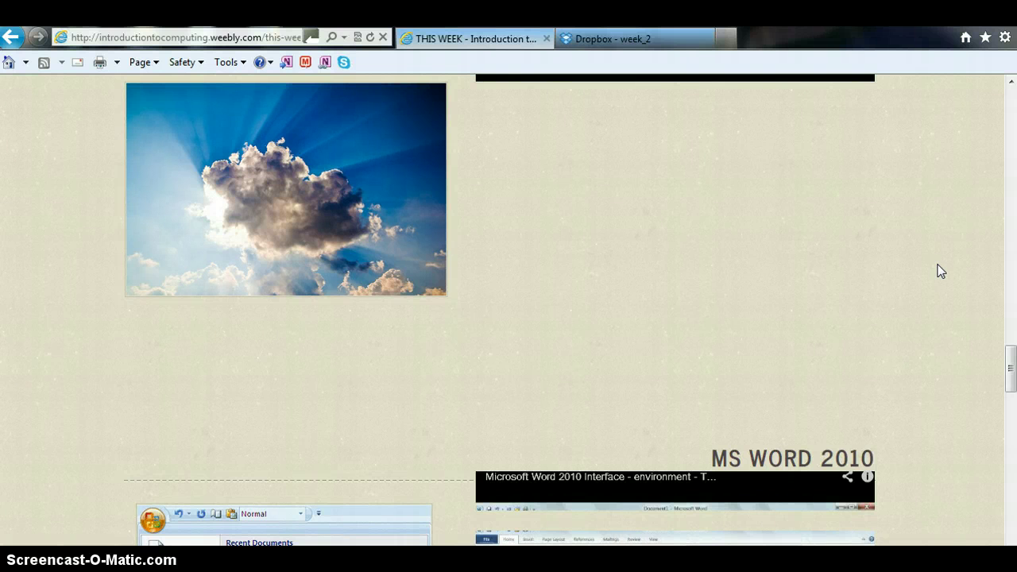
Step: Go back past the Software diagram to the Learning Objectives list on the Week-2 page
scroll(942, 270, up, 15)
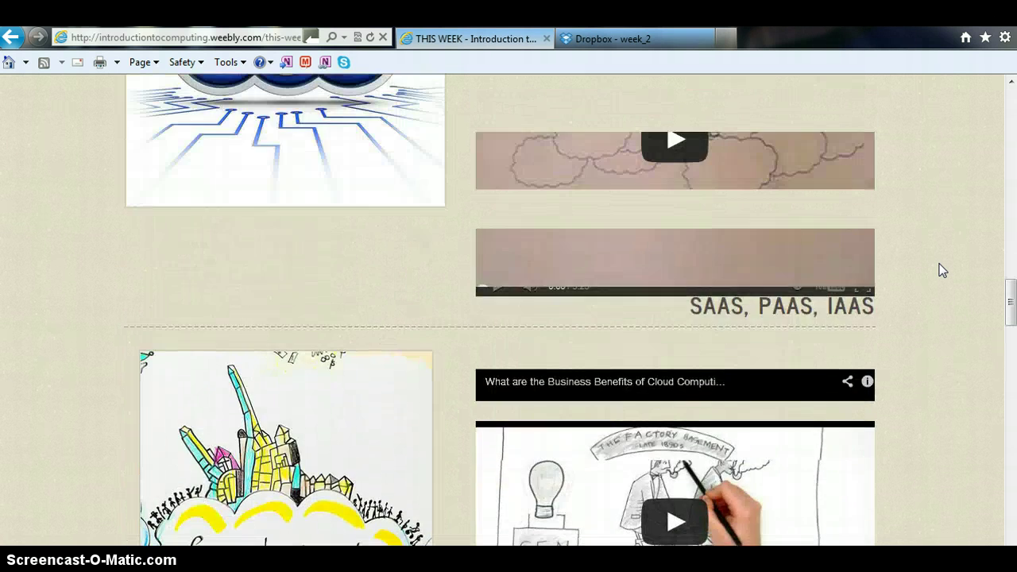
scroll(942, 270, up, 8)
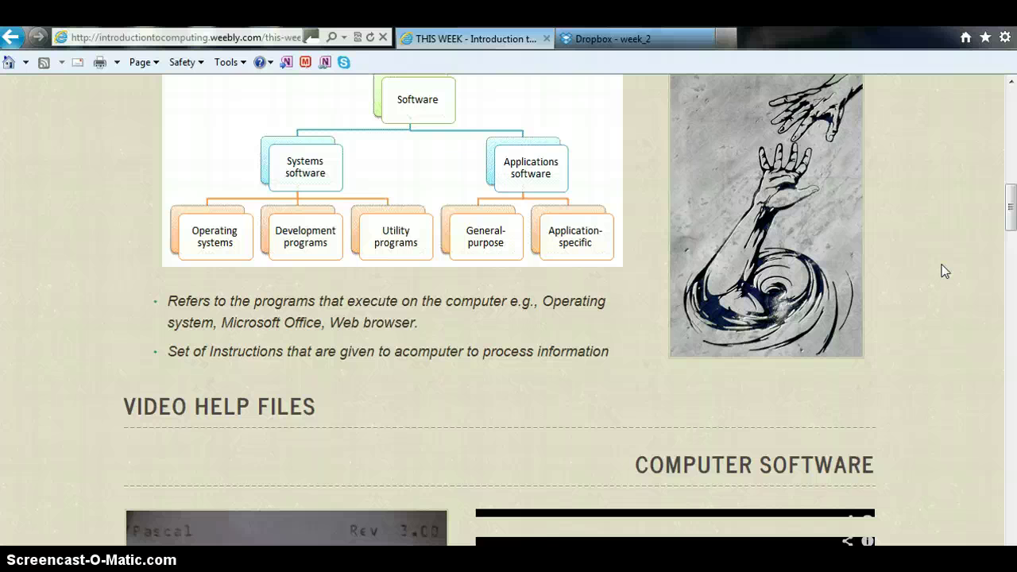
scroll(942, 270, up, 1)
click(943, 276)
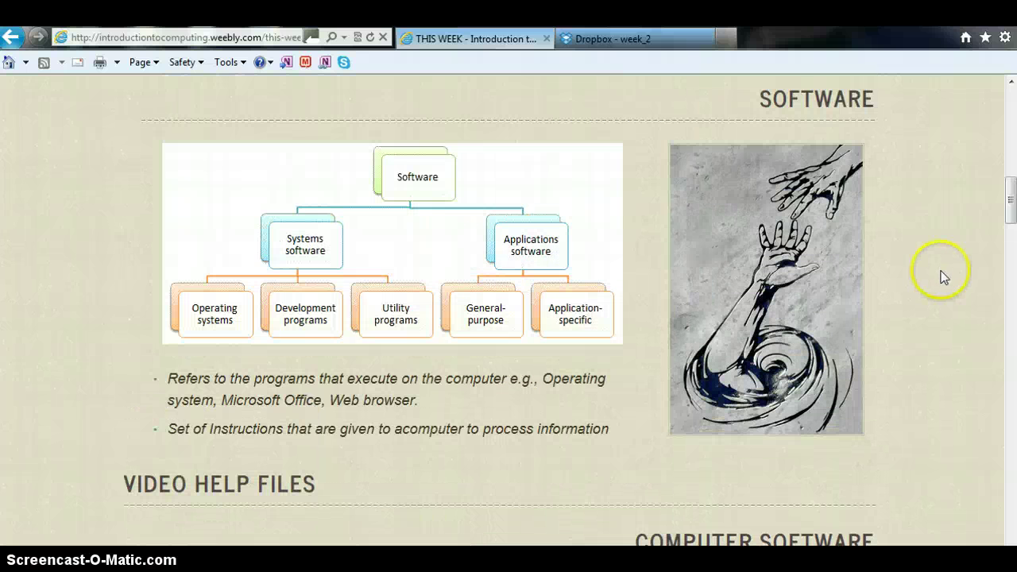
scroll(942, 276, up, 5)
click(917, 300)
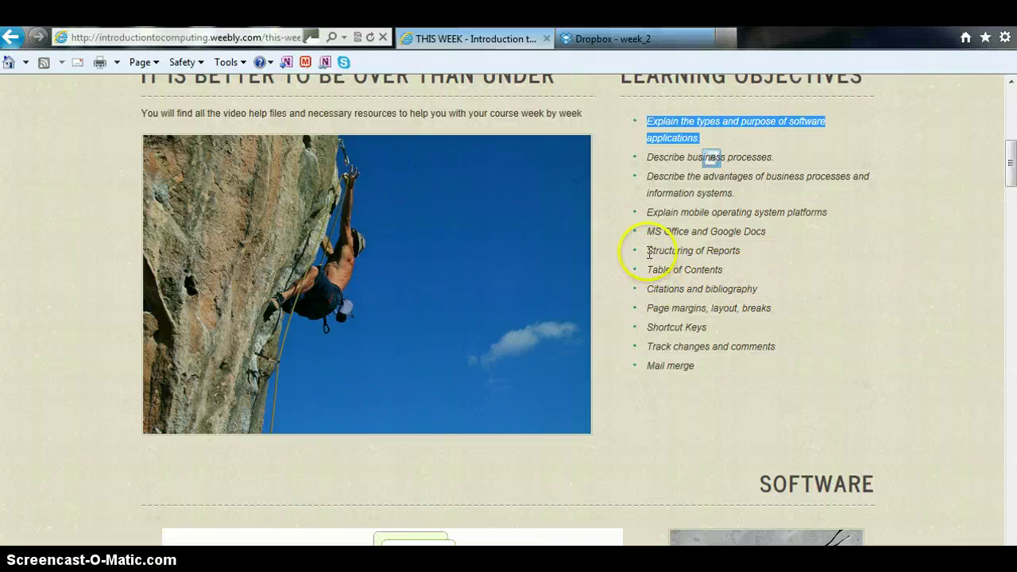
Step: Highlight the Structuring of Reports objective, then open the Report Structure document from the PM102 documents folder in Word and enable editing
drag(646, 250, 741, 253)
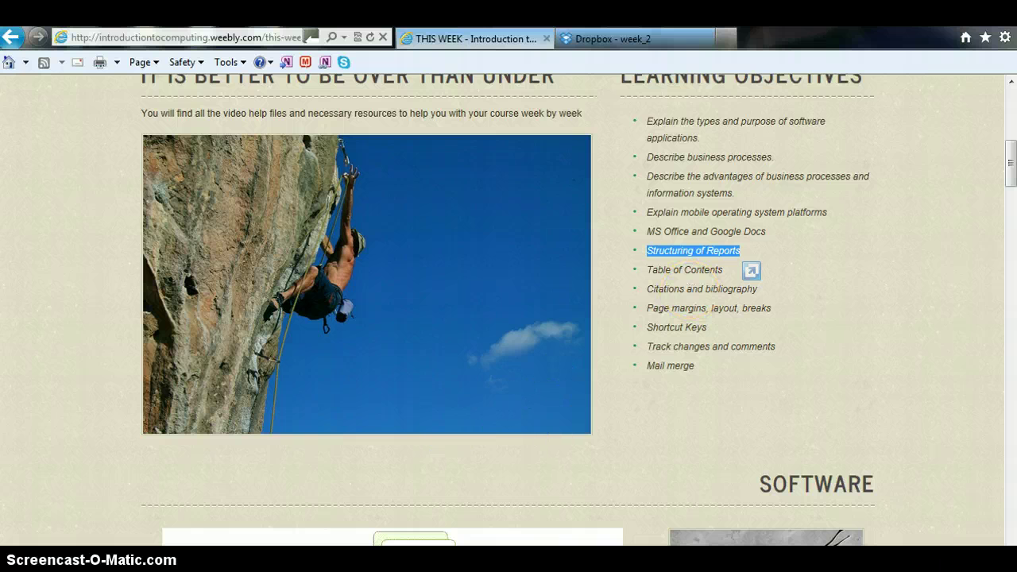
key(super)
click(256, 290)
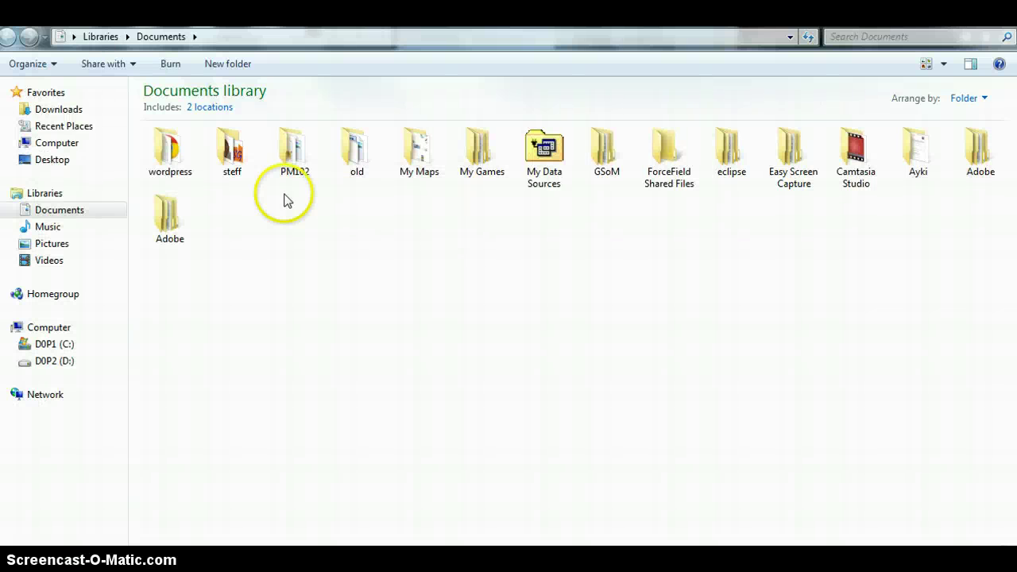
double_click(294, 159)
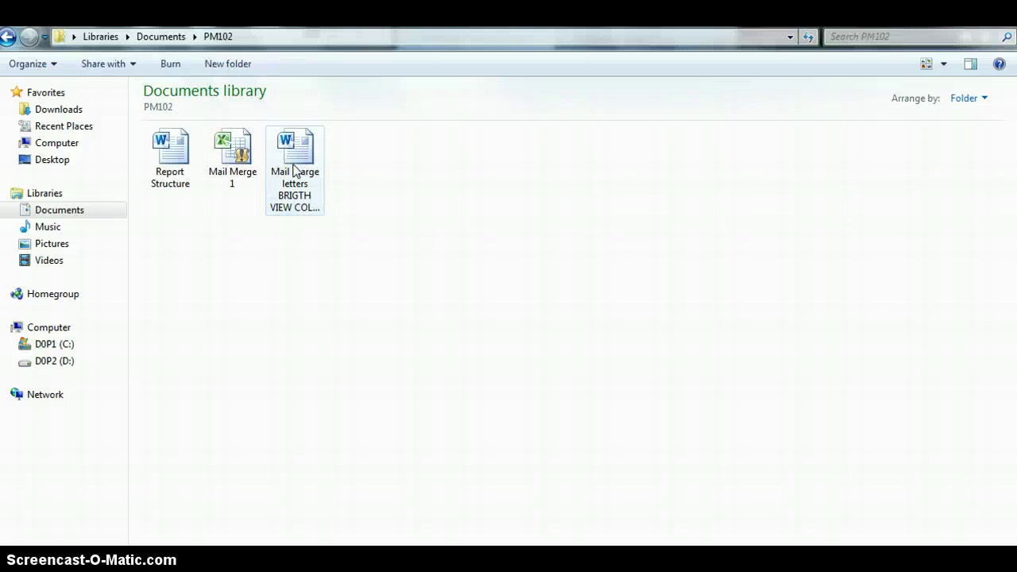
double_click(177, 155)
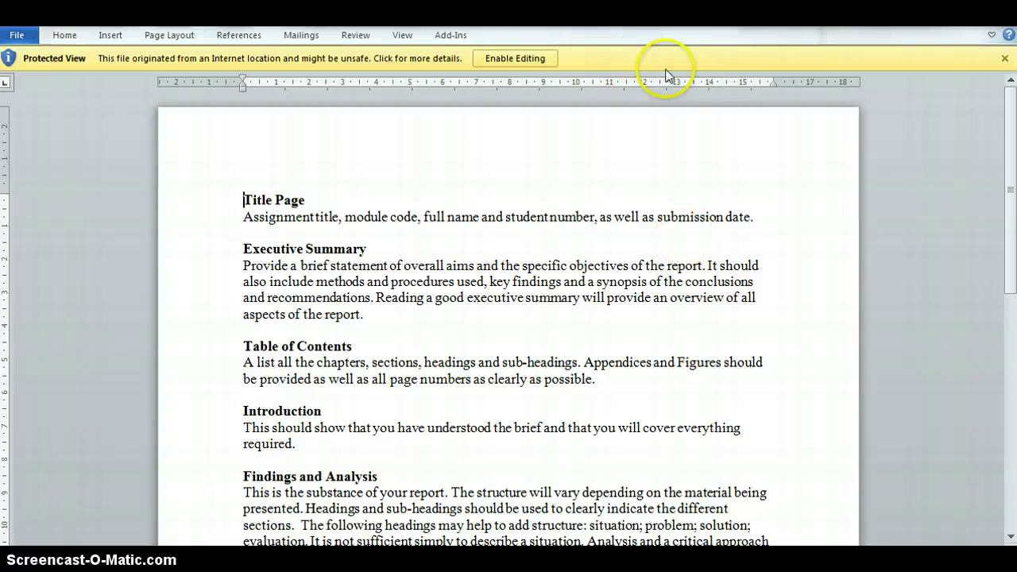
click(502, 59)
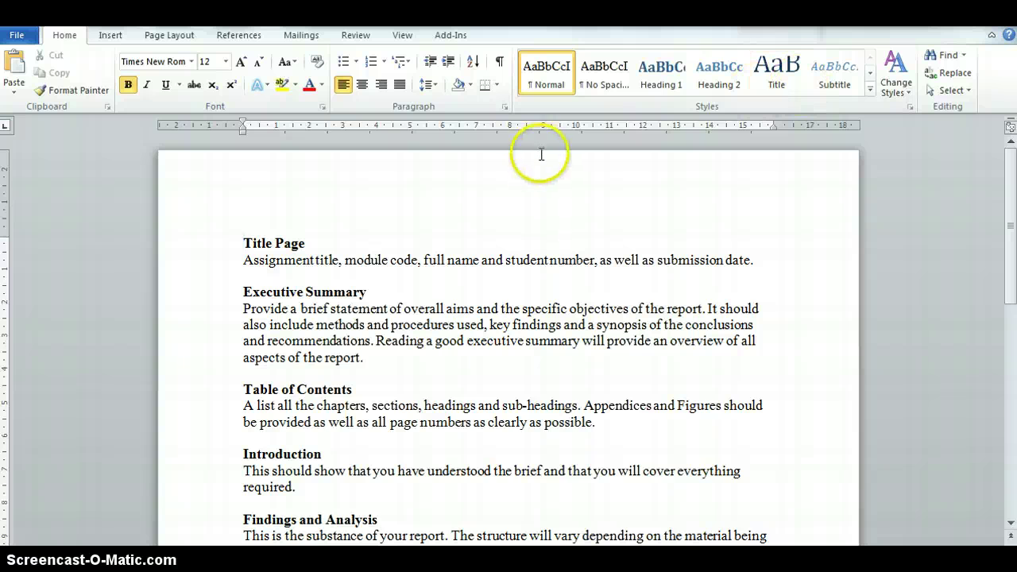
Step: Insert a page break at the end of the Title Page section's text and compare the resulting pages side by side
scroll(522, 258, down, 2)
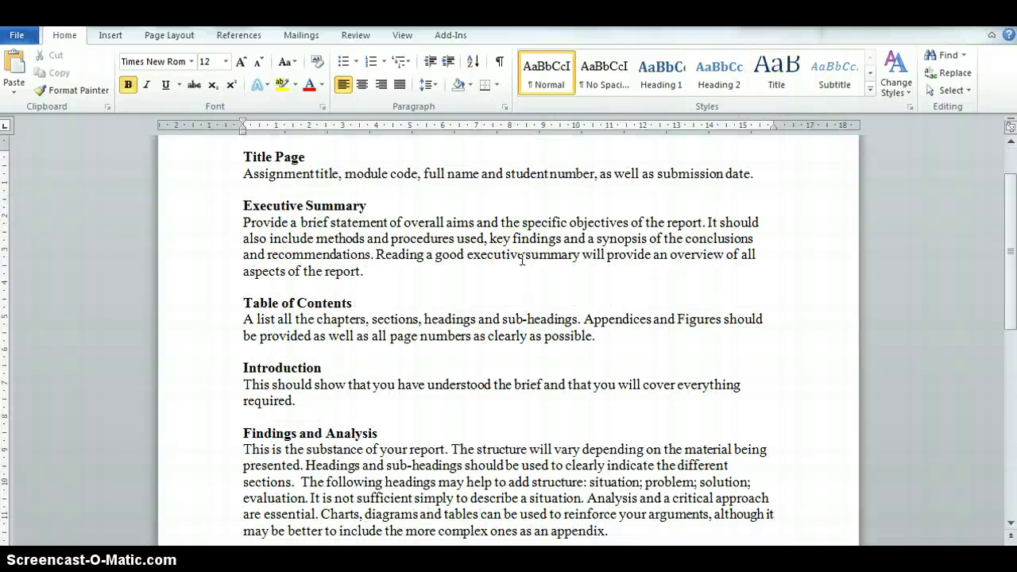
scroll(522, 258, up, 1)
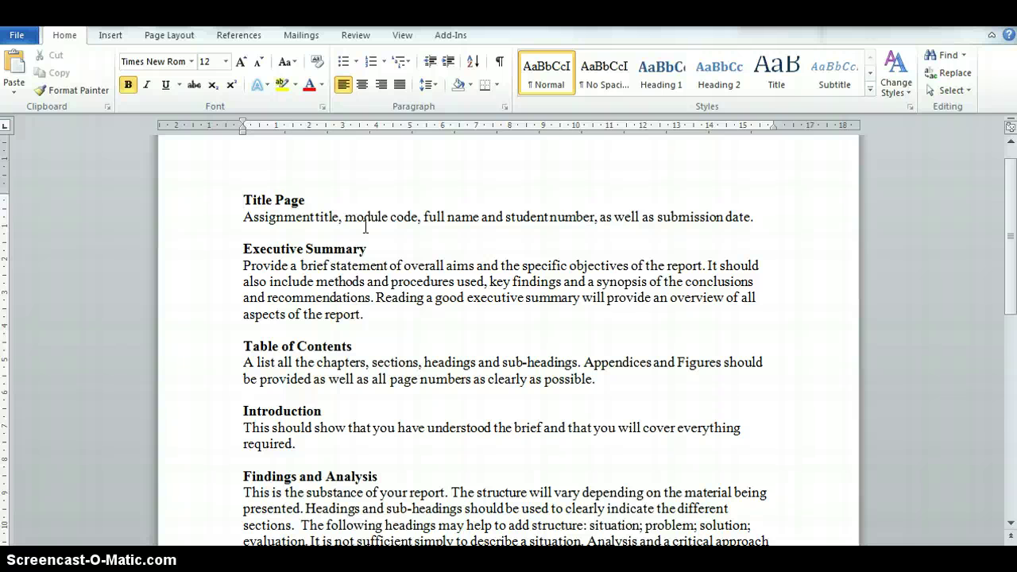
click(308, 200)
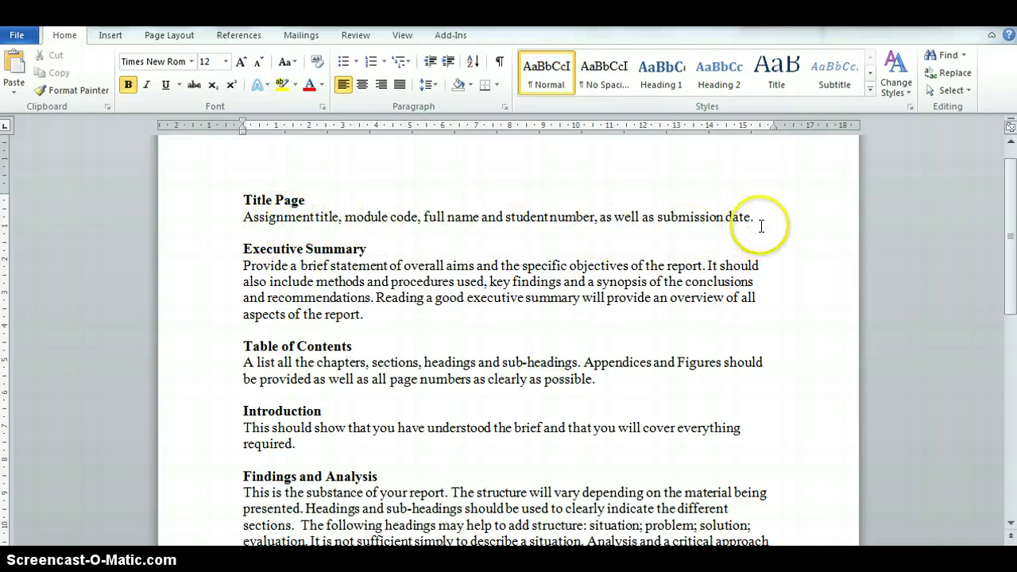
drag(755, 217, 245, 199)
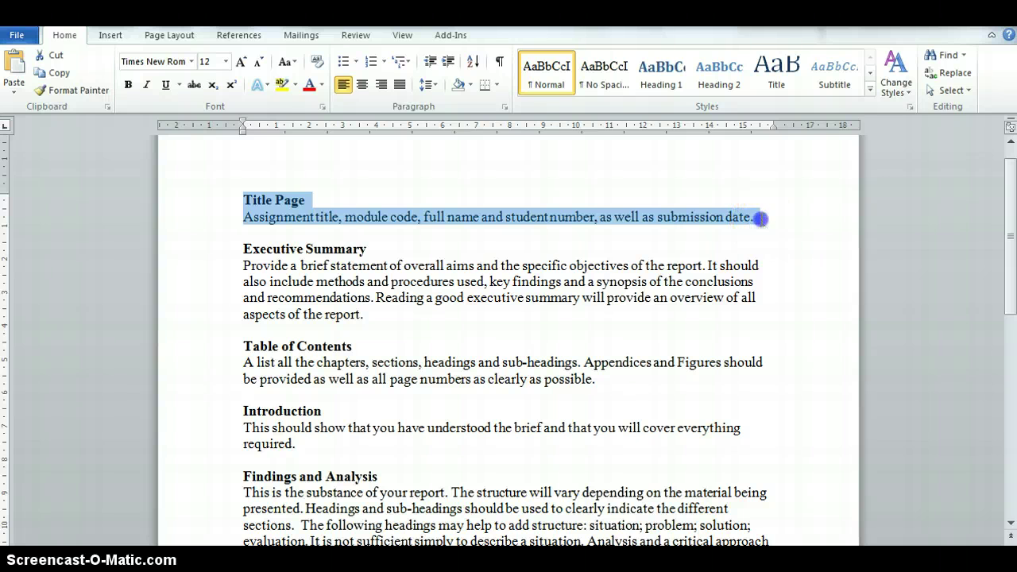
click(761, 219)
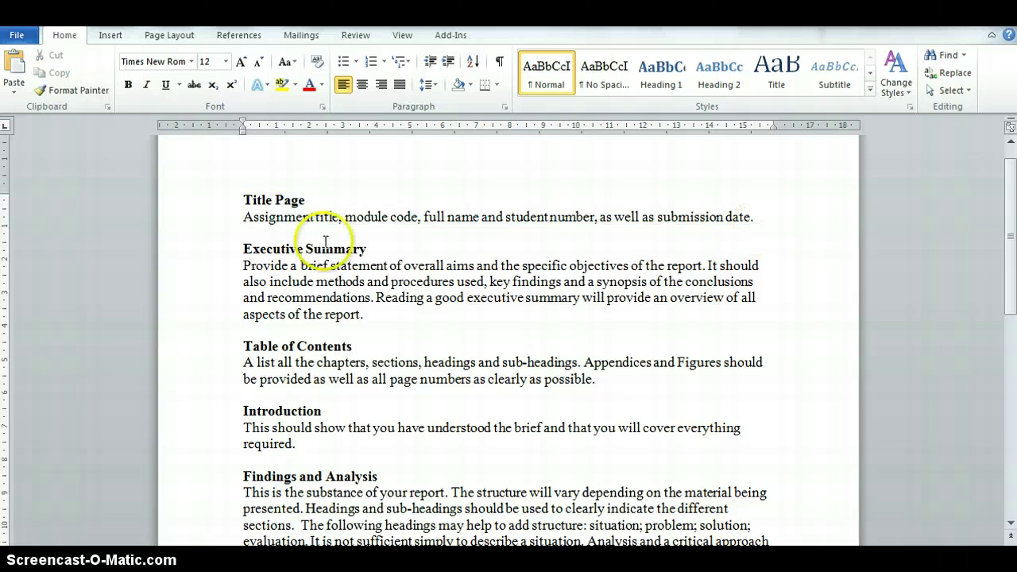
click(110, 36)
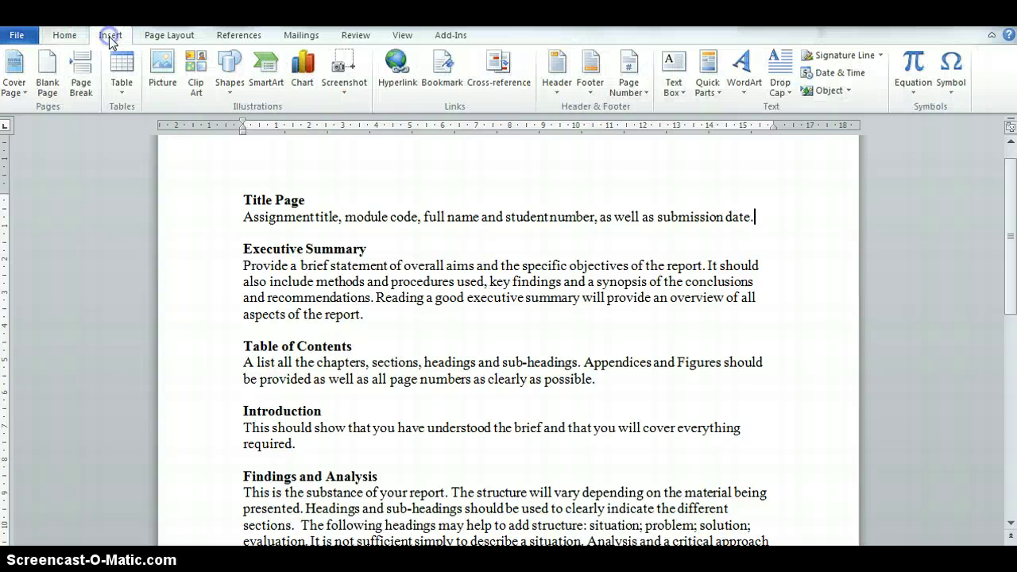
click(85, 93)
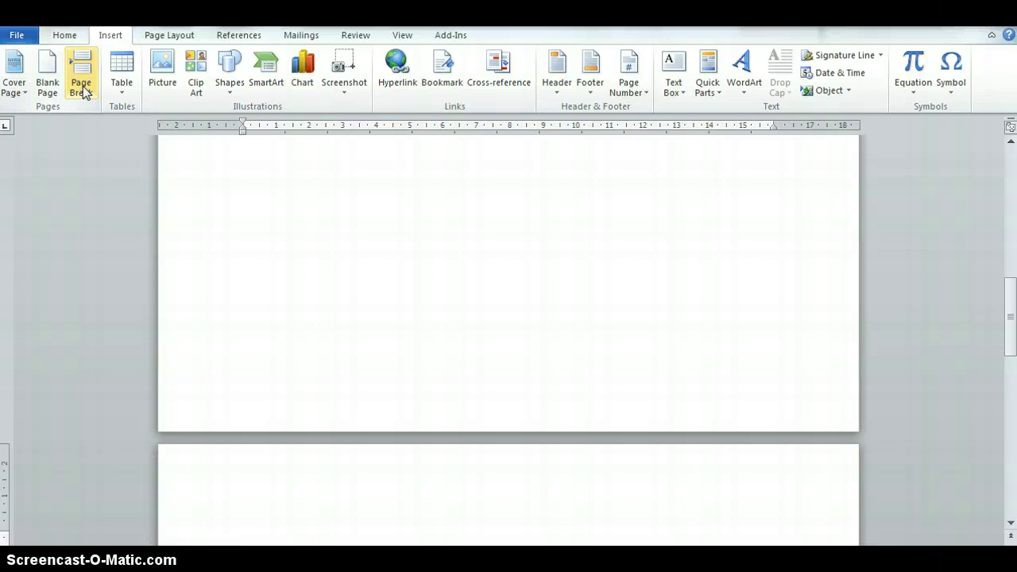
scroll(508, 340, down, 5)
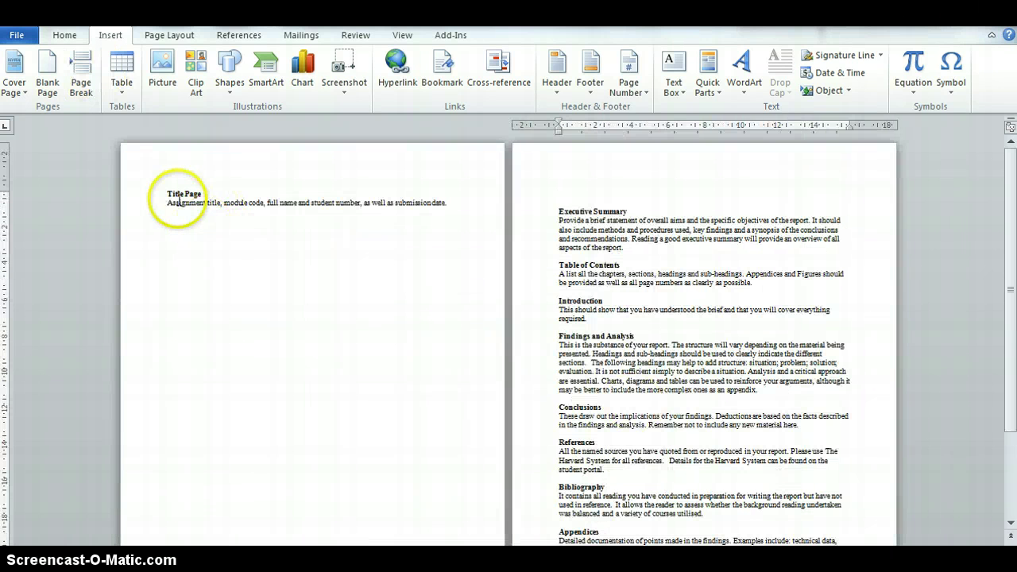
scroll(310, 356, down, 3)
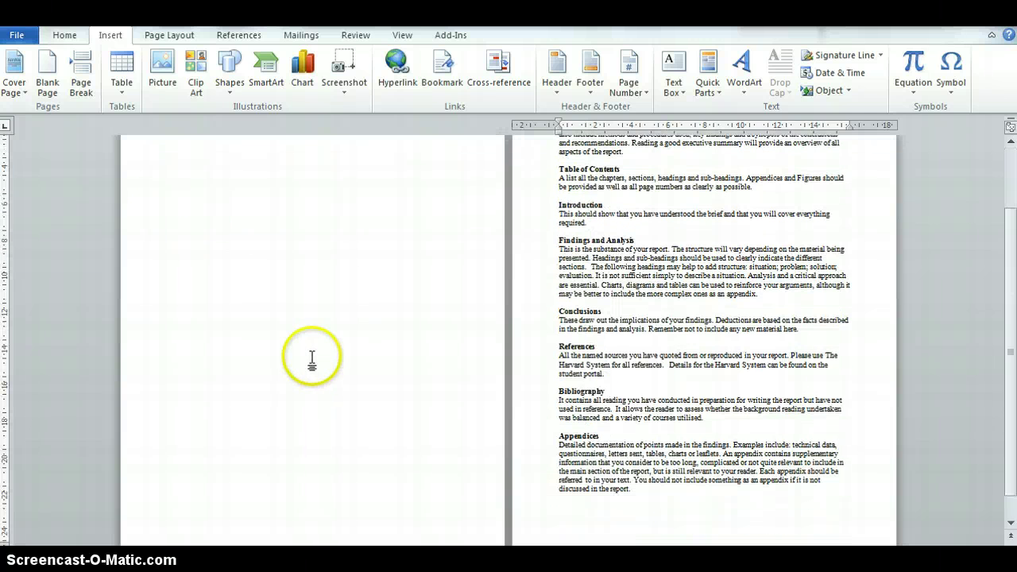
scroll(299, 332, up, 1)
scroll(318, 254, up, 2)
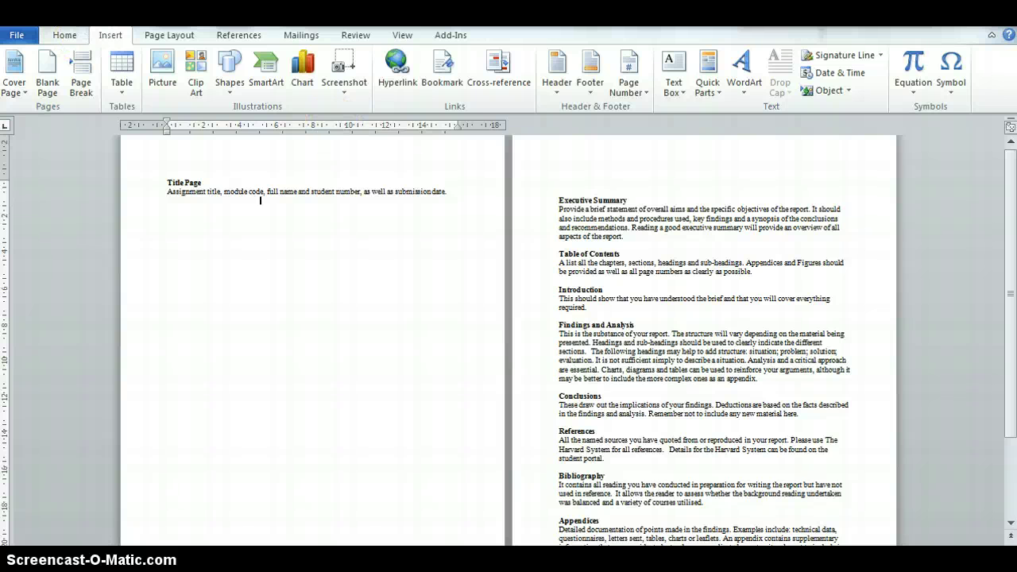
Step: Remove the page break after the Title Page section
key(Delete)
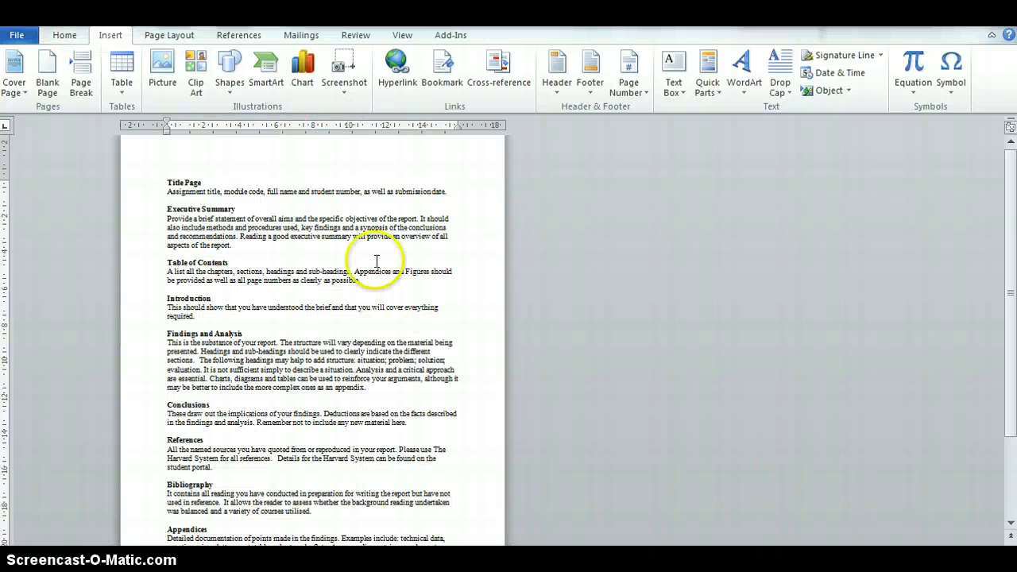
scroll(606, 308, up, 6)
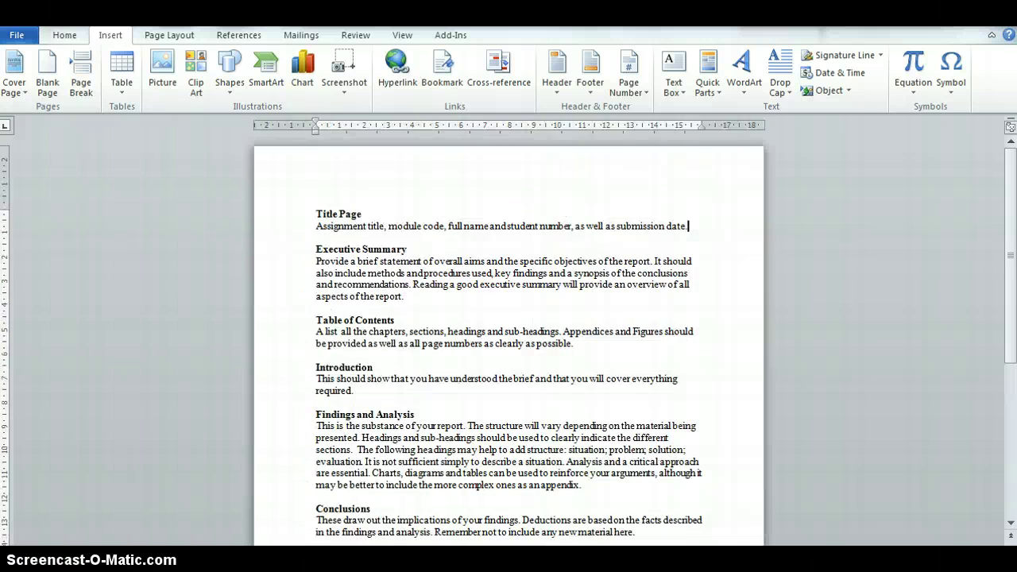
scroll(605, 308, down, 2)
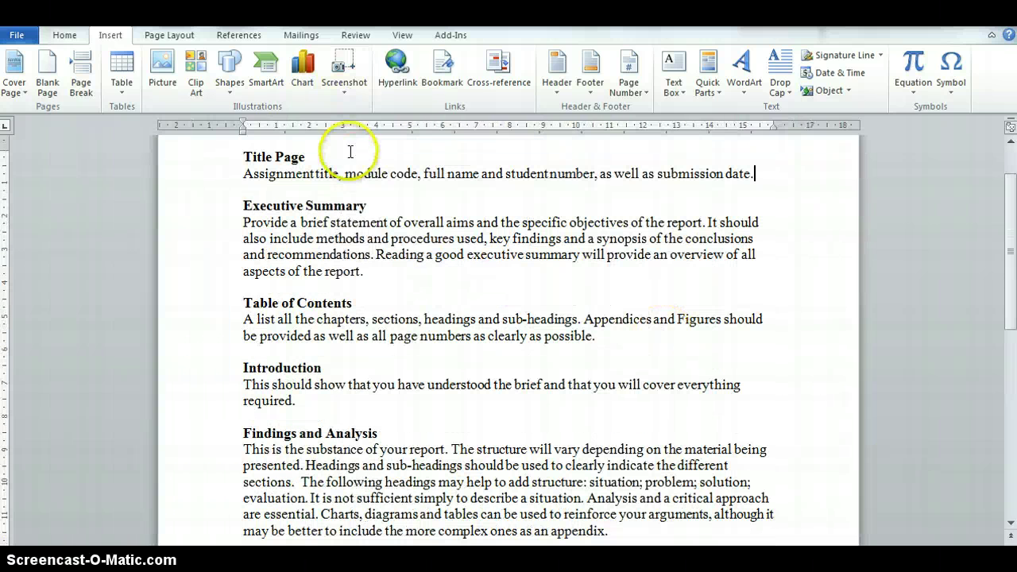
Step: Apply the Heading 1 style to the Title Page and Executive Summary headings
click(309, 156)
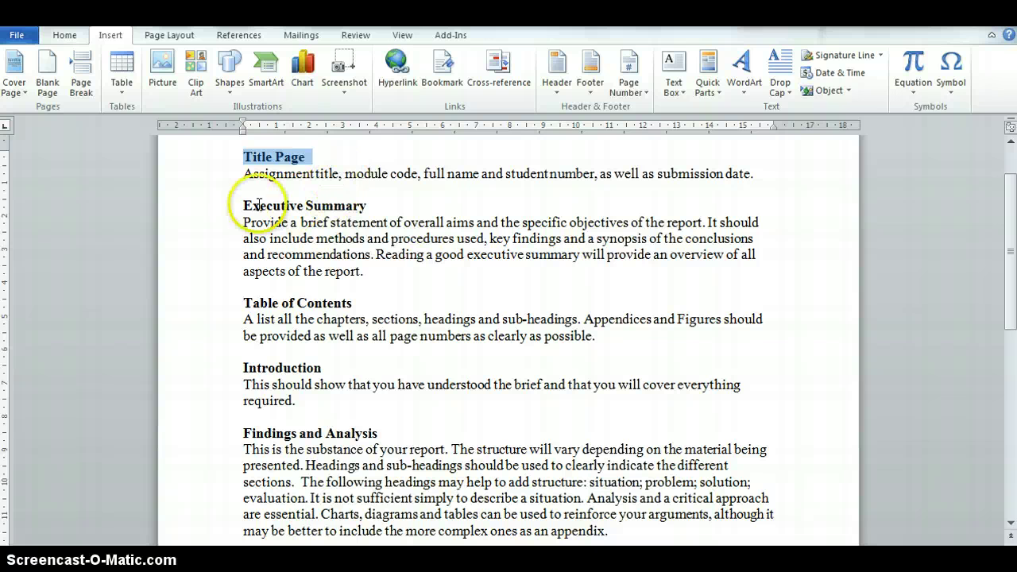
click(64, 35)
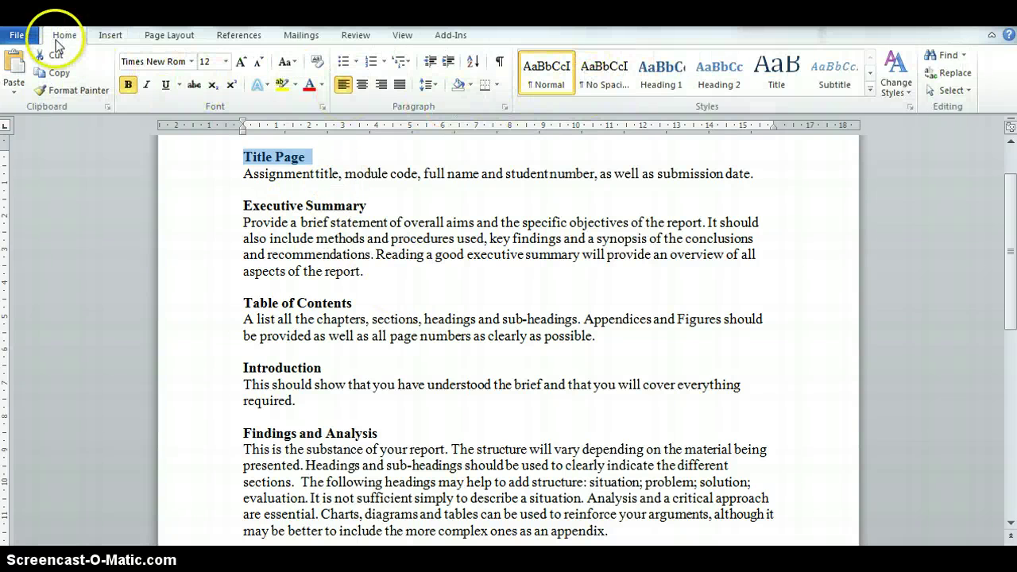
click(667, 93)
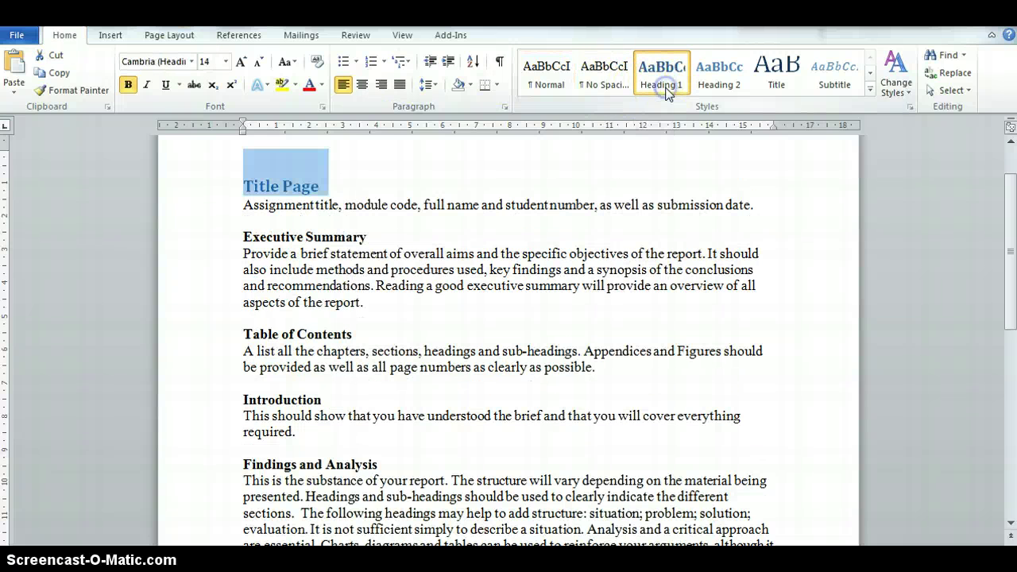
drag(375, 235, 282, 228)
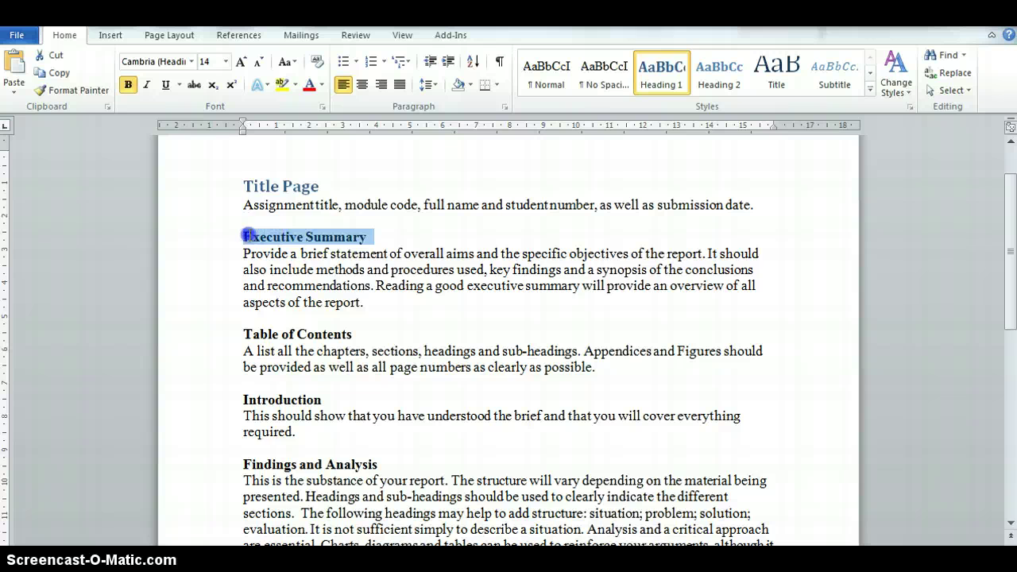
click(659, 68)
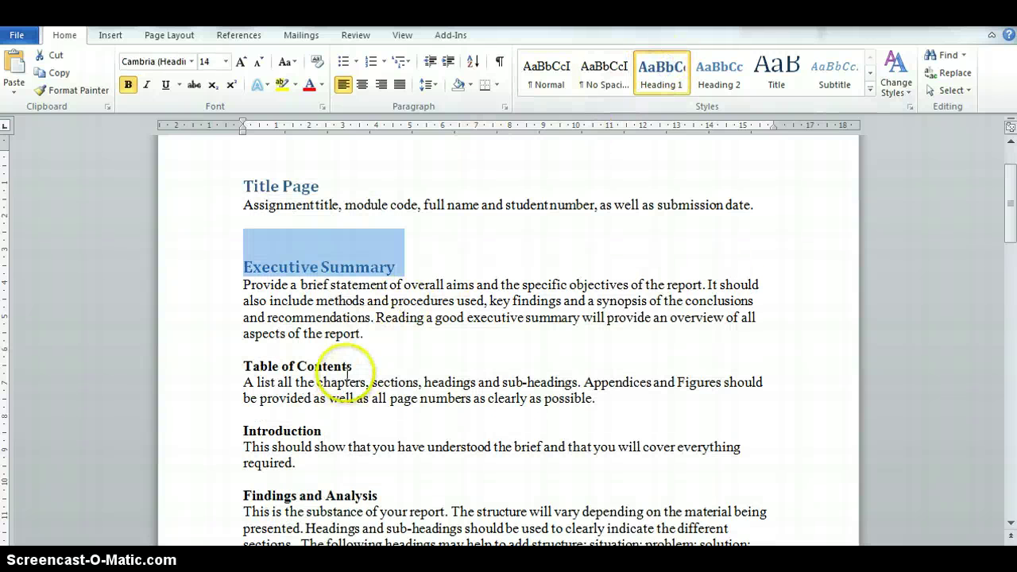
Step: Apply the Heading 1 style to the Table of Contents and Introduction headings
click(351, 366)
drag(352, 366, 244, 364)
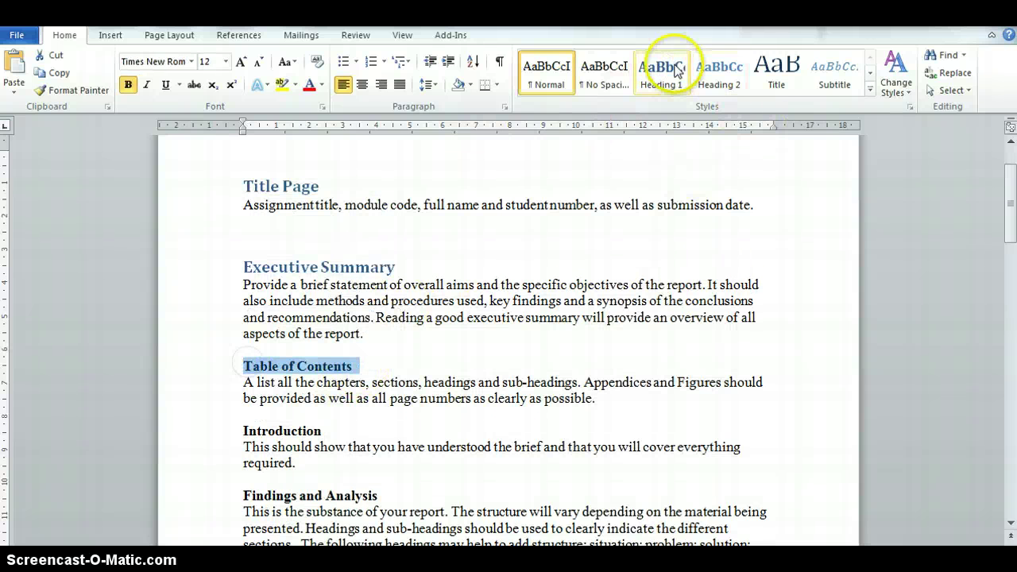
click(676, 71)
scroll(393, 329, down, 3)
drag(327, 333, 241, 334)
click(660, 69)
Step: Apply the Heading 1 style to the Findings and Analysis and Conclusions headings
scroll(470, 286, down, 1)
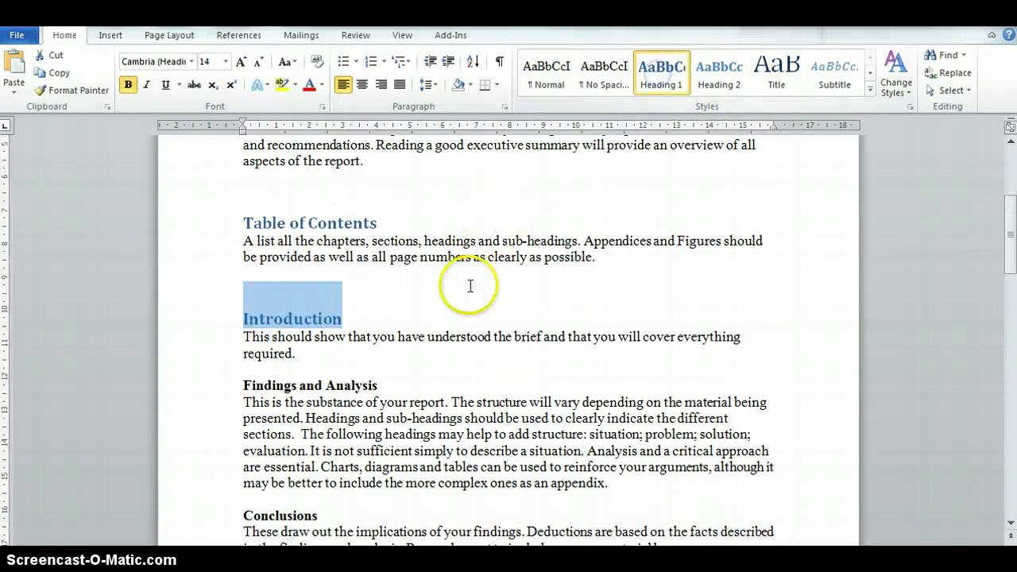
scroll(469, 286, down, 1)
drag(386, 341, 243, 341)
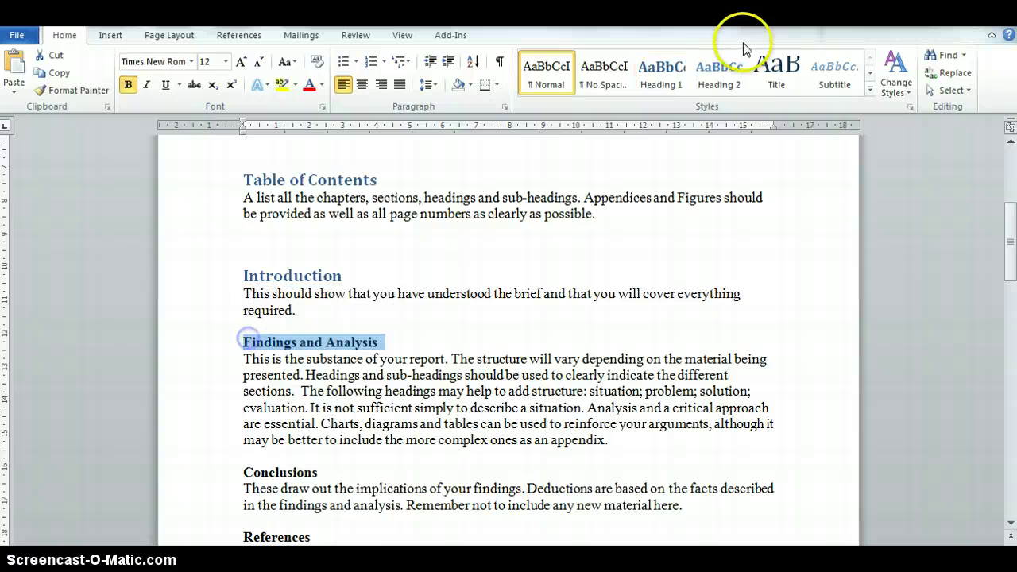
click(656, 80)
scroll(571, 164, down, 2)
click(323, 331)
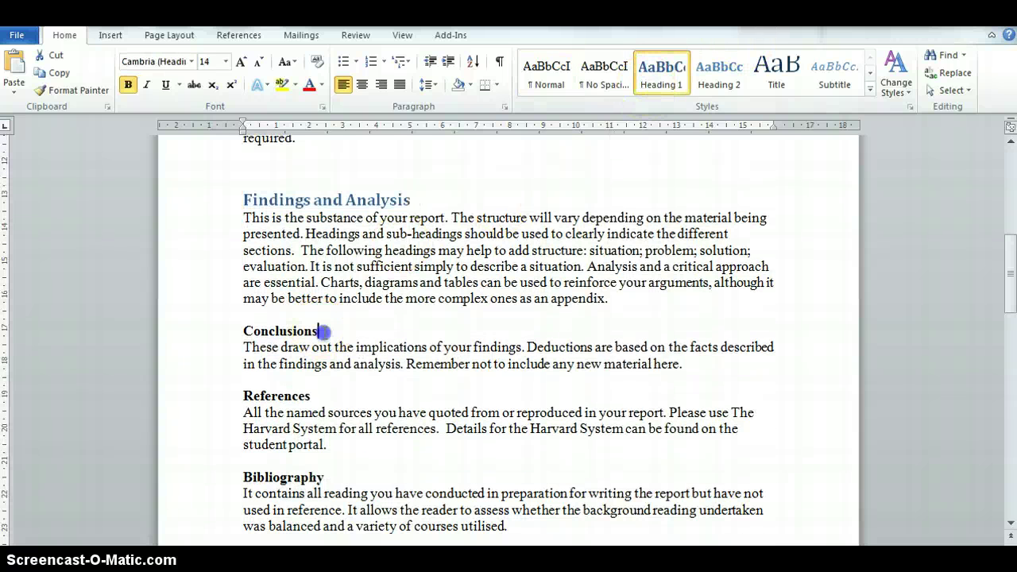
drag(323, 331, 256, 334)
click(661, 75)
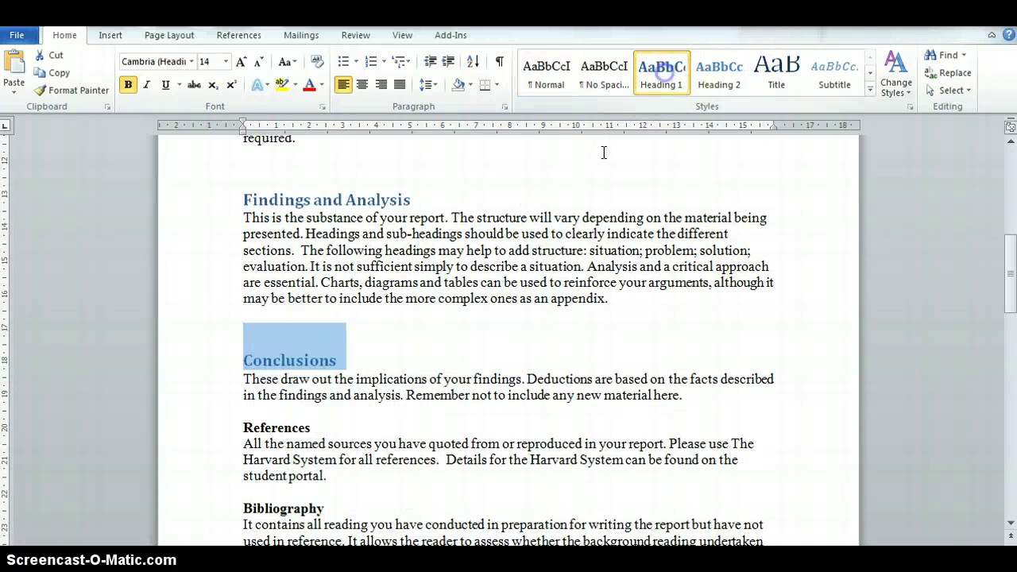
Step: Apply the Heading 1 style to the References and Bibliography headings
scroll(418, 325, down, 2)
drag(317, 342, 243, 342)
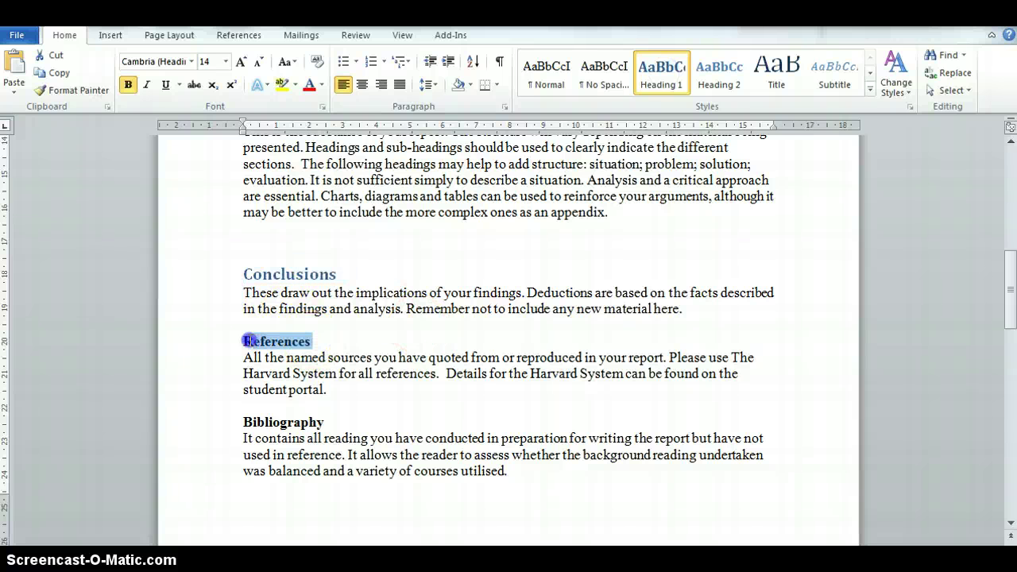
click(681, 72)
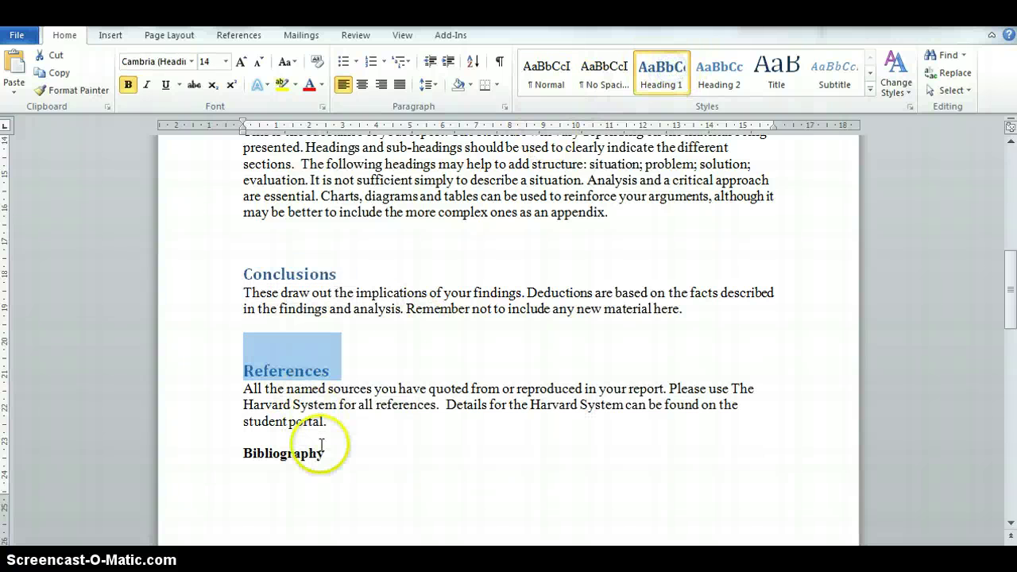
drag(325, 450, 243, 454)
scroll(333, 427, down, 9)
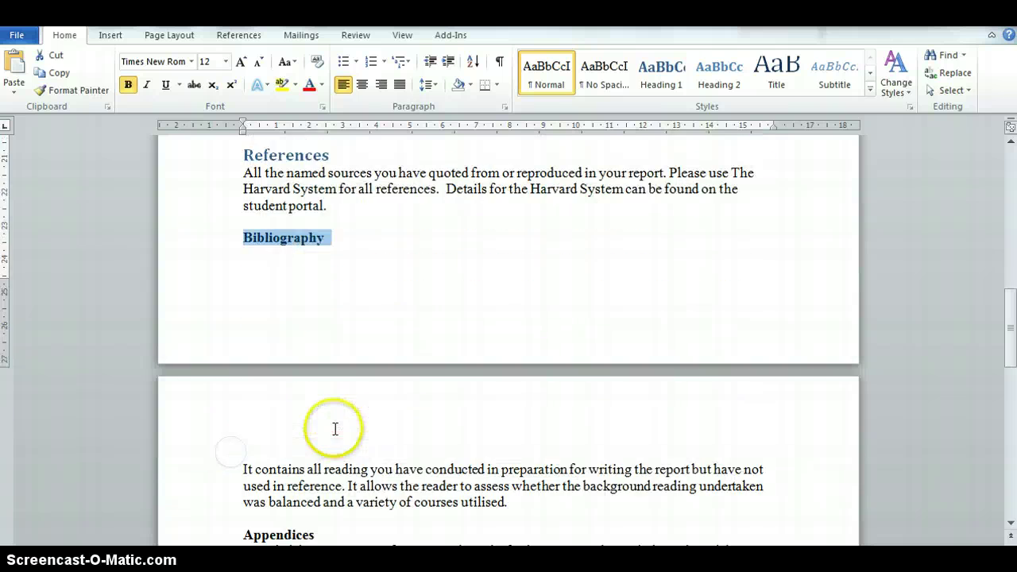
click(673, 75)
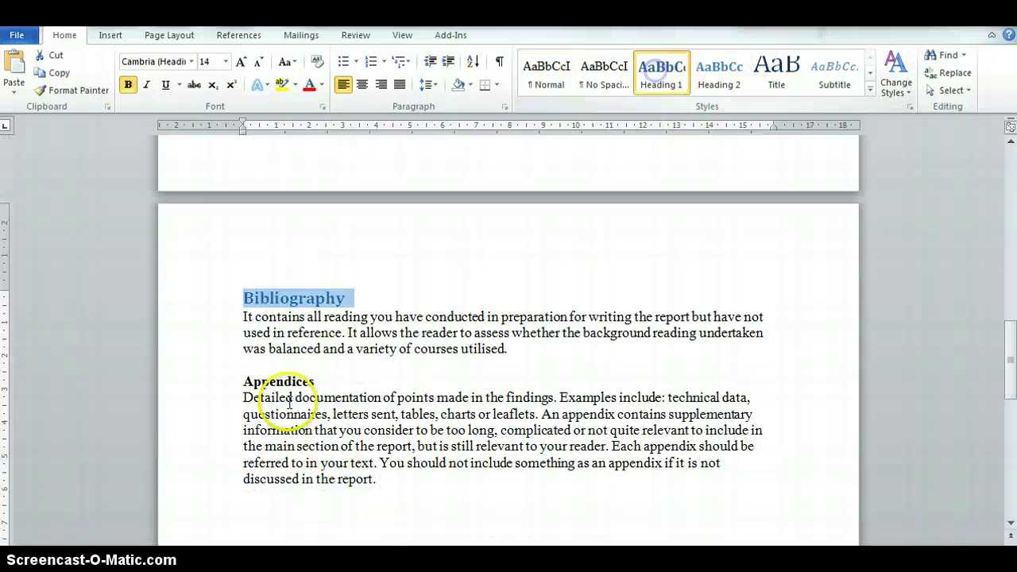
Step: Apply the Heading 1 style to the Appendices heading and return to the start of the report
drag(320, 382, 316, 382)
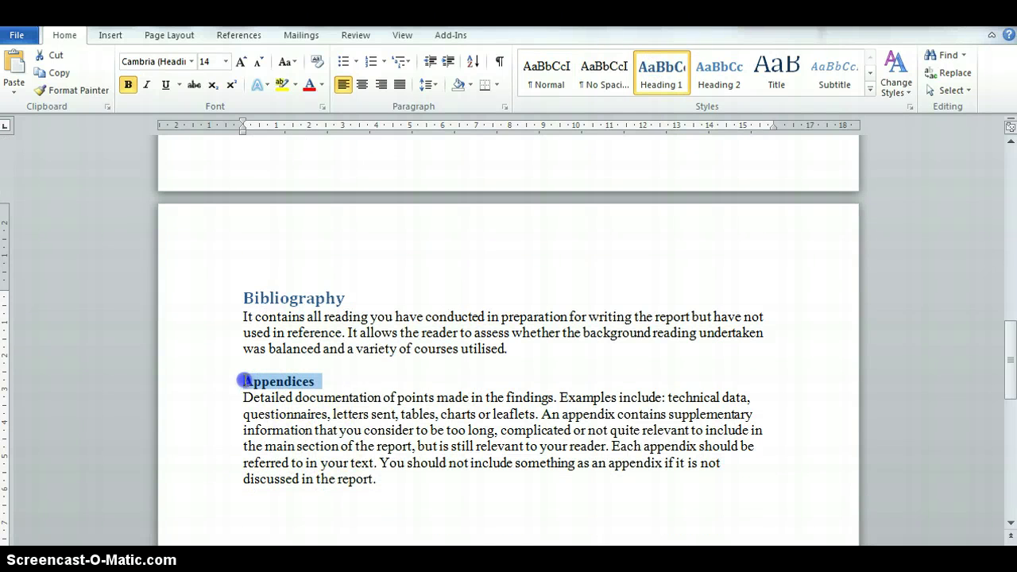
click(661, 75)
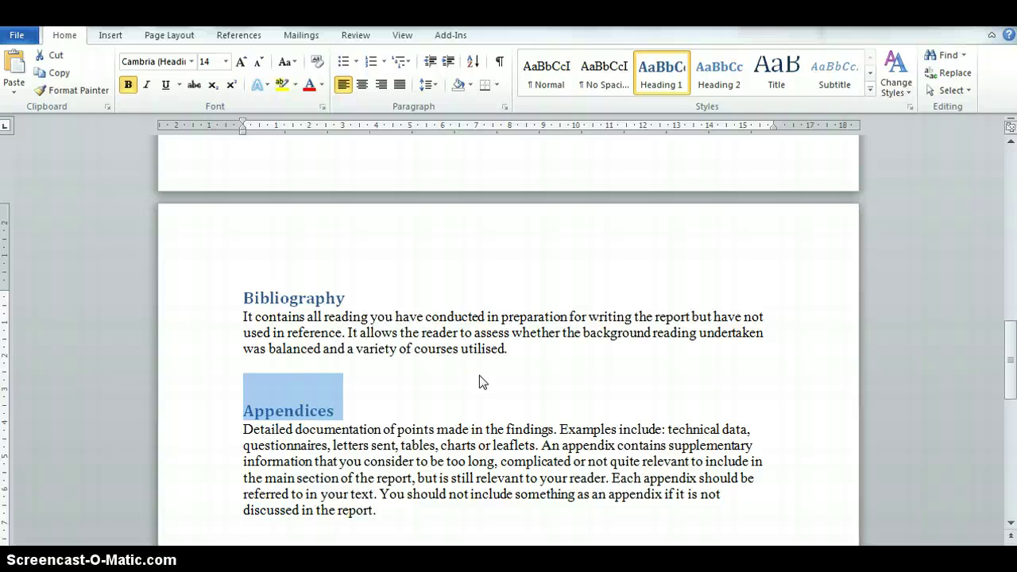
scroll(479, 379, up, 5)
scroll(508, 238, up, 17)
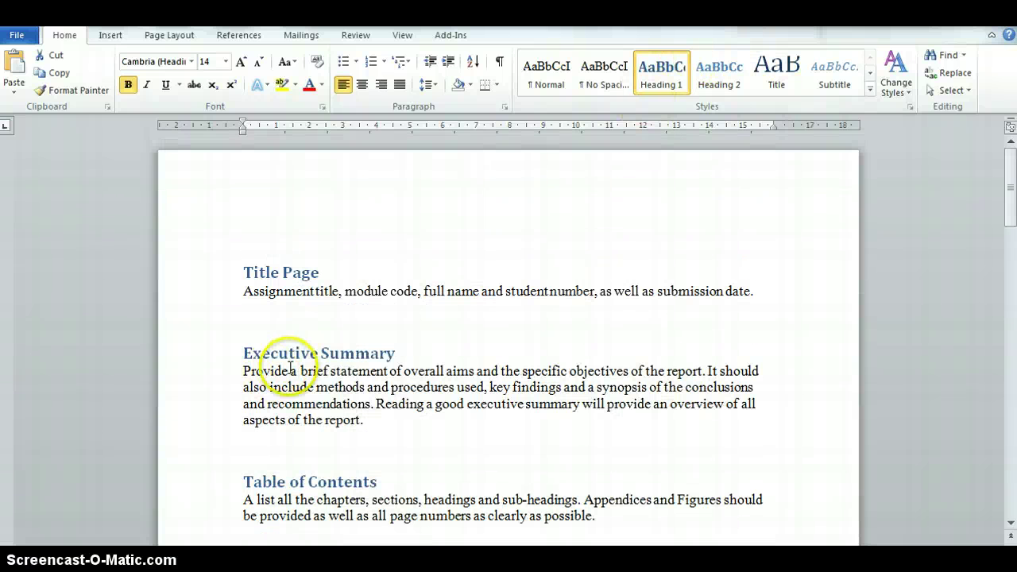
Step: Insert a page break after the Title Page text and remove the blank lines above the Executive Summary heading
scroll(282, 365, down, 4)
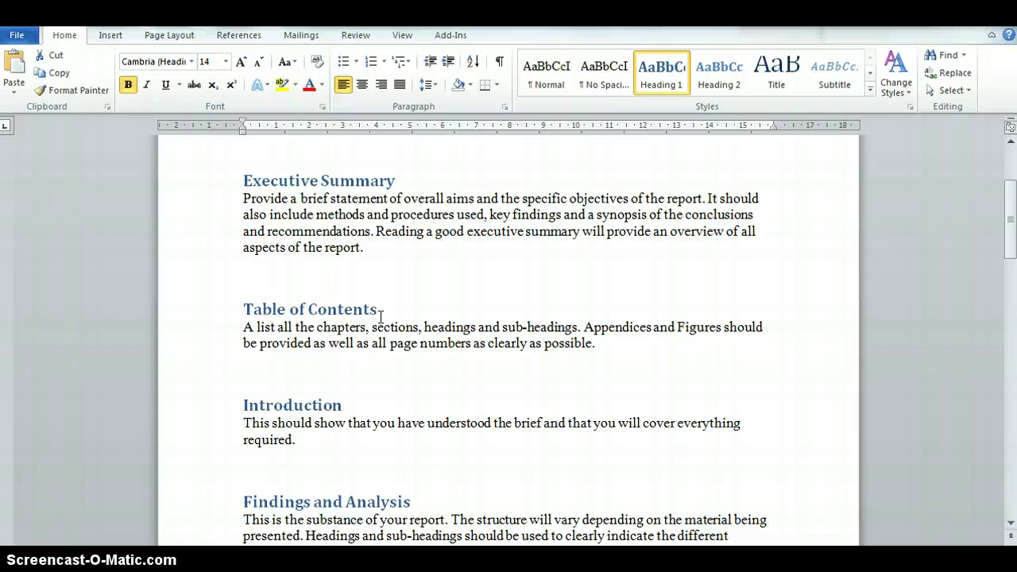
scroll(380, 316, up, 3)
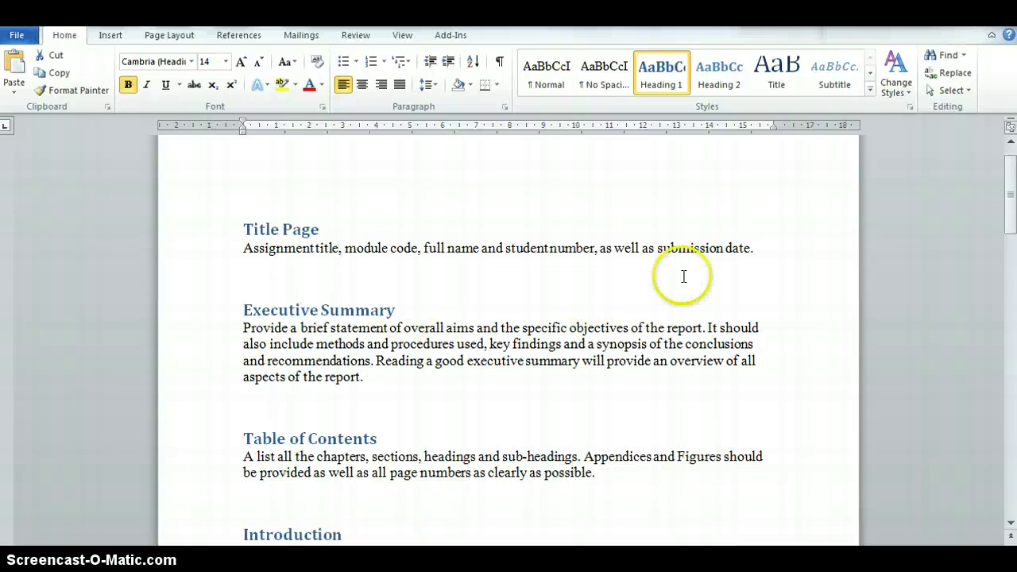
click(761, 249)
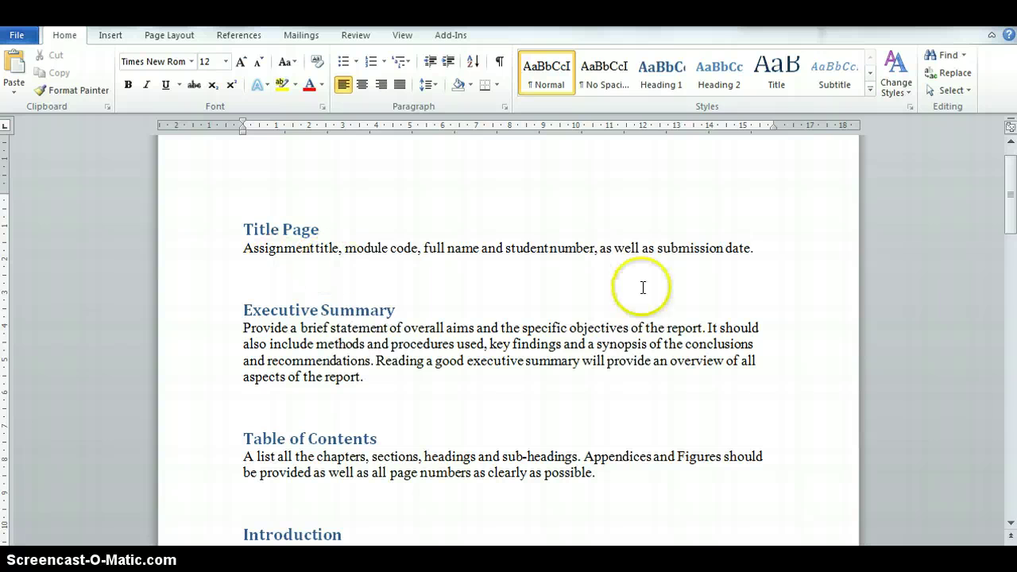
click(759, 251)
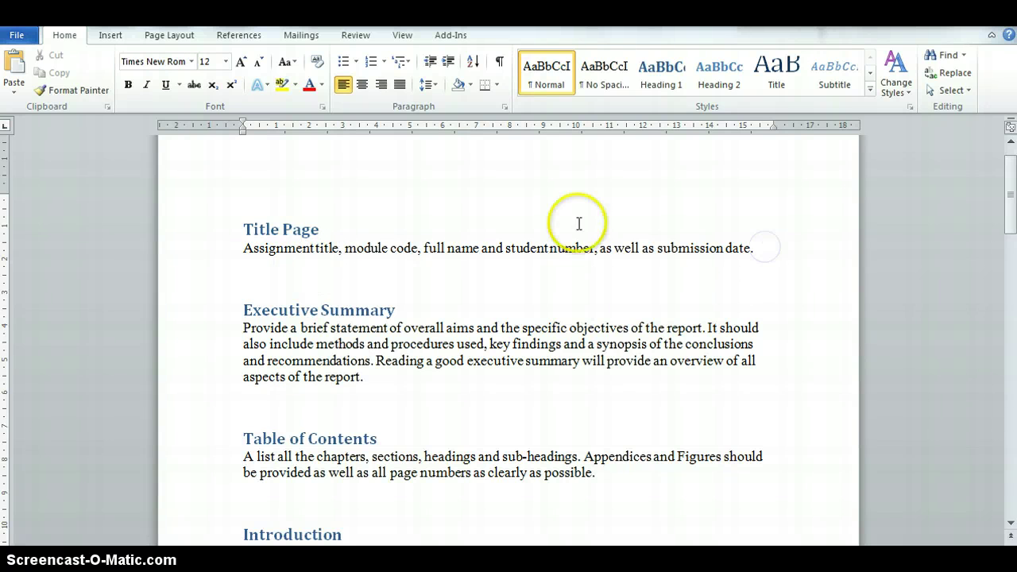
click(110, 34)
click(83, 80)
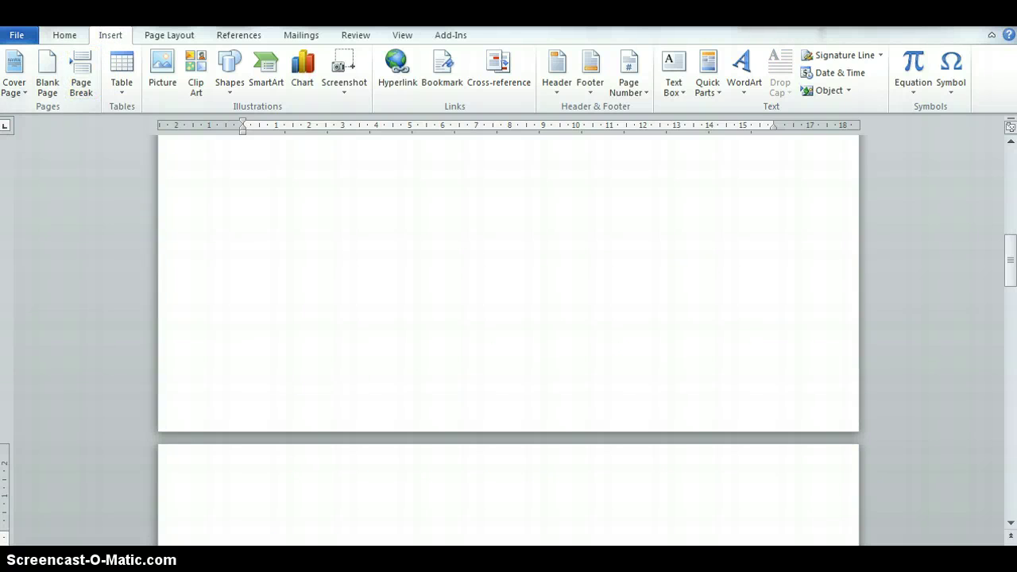
scroll(508, 342, down, 5)
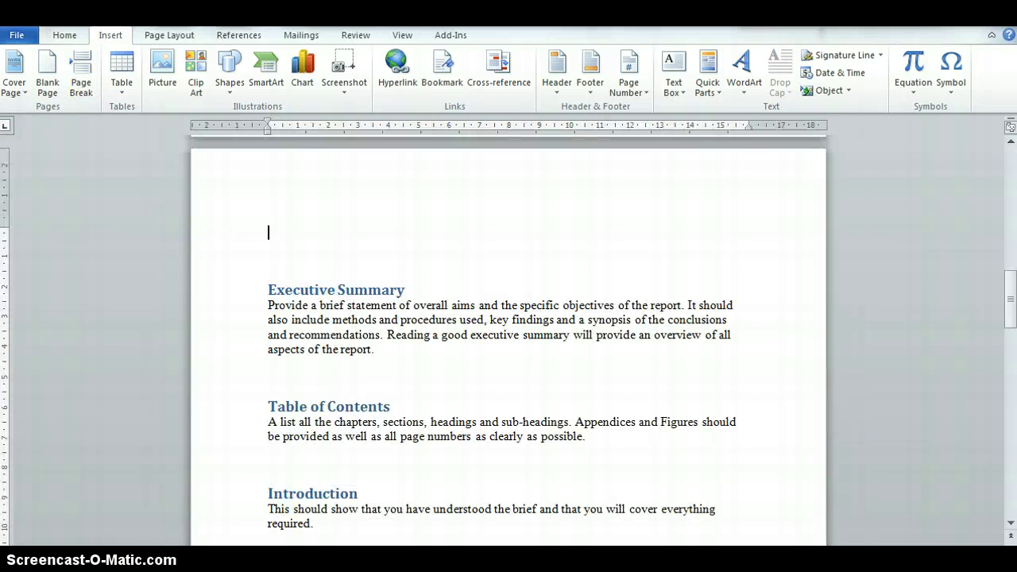
ctrl+scroll(508, 342, down, 4)
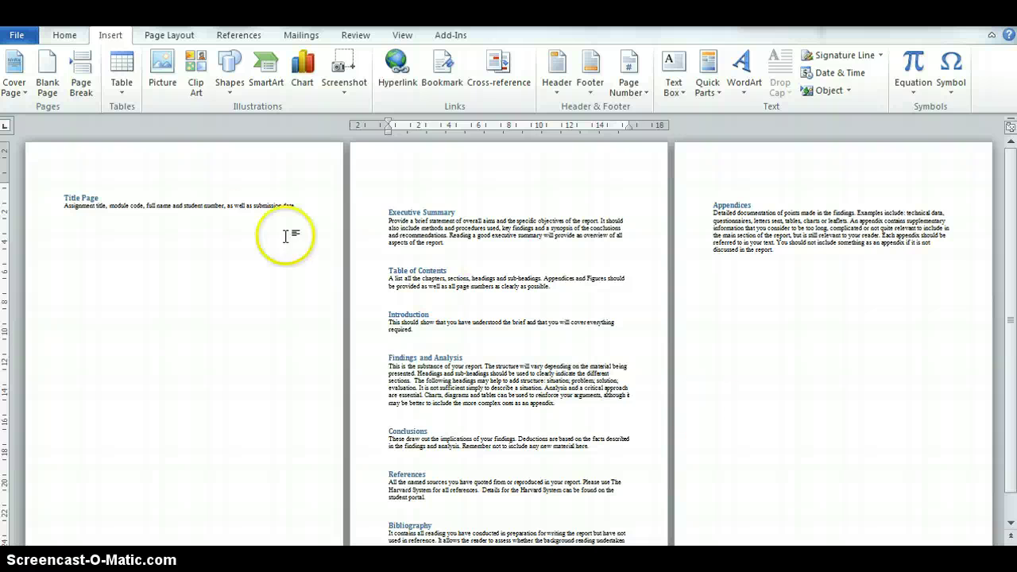
click(408, 204)
key(Delete)
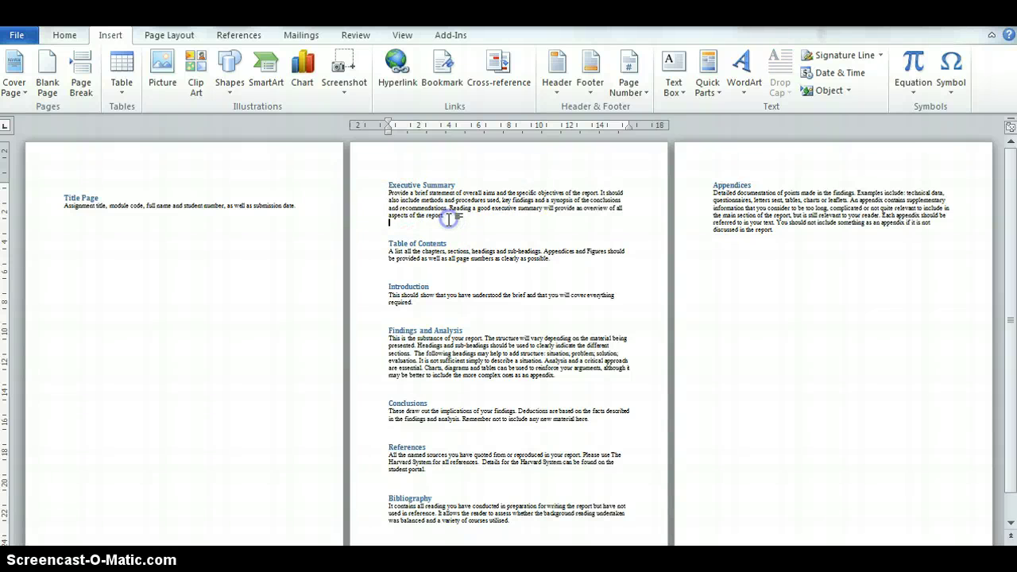
Step: Start the Table of Contents and Introduction sections on new pages with page breaks, removing the blank lines above their headings
click(82, 89)
key(Delete)
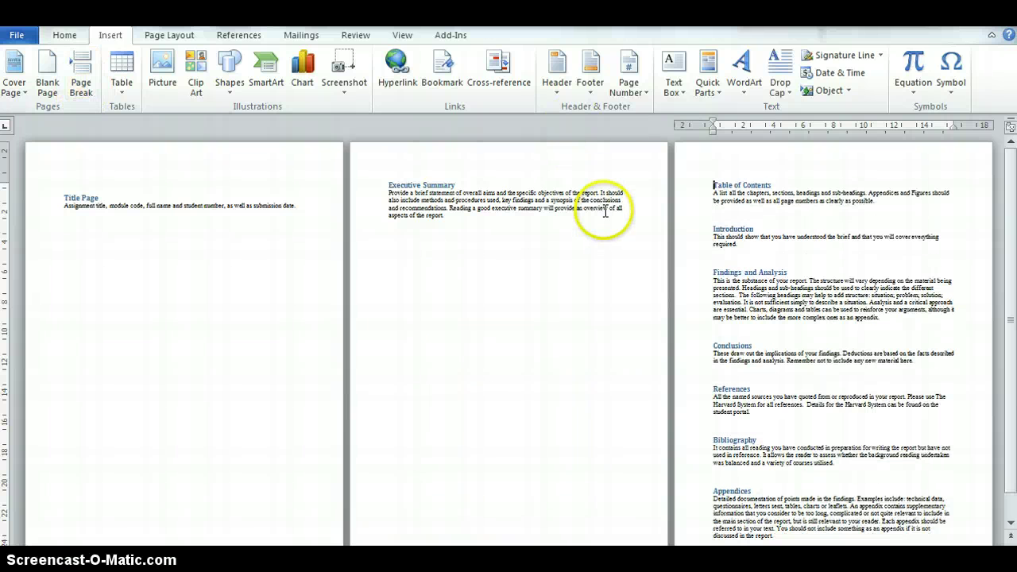
click(880, 200)
click(80, 88)
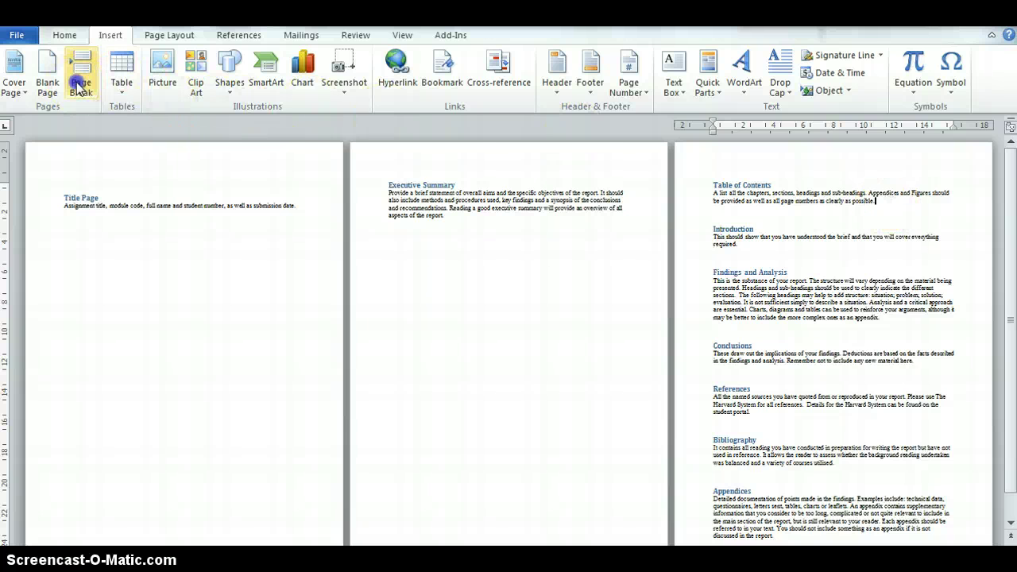
scroll(476, 253, down, 5)
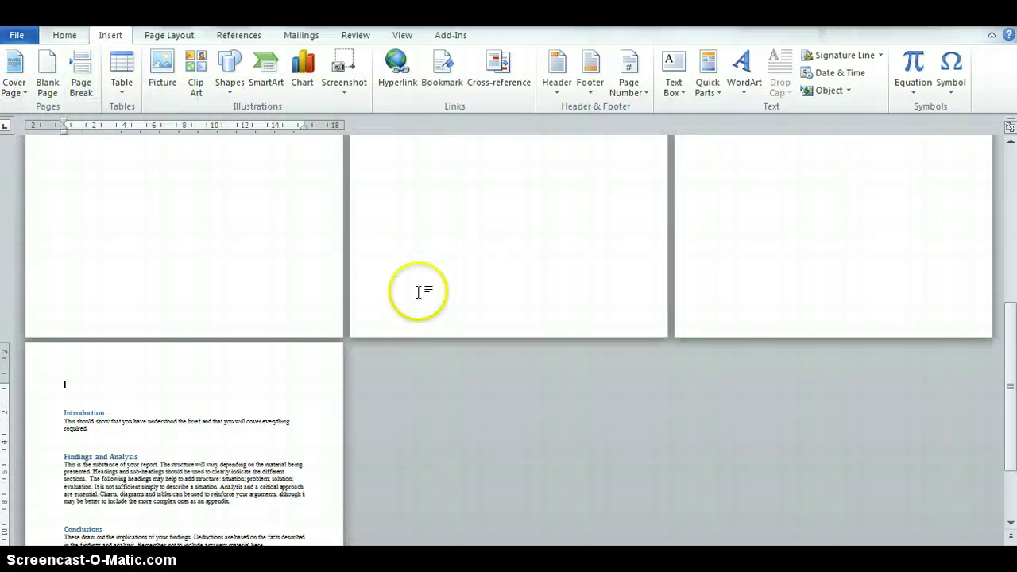
key(Delete)
key(Delete)
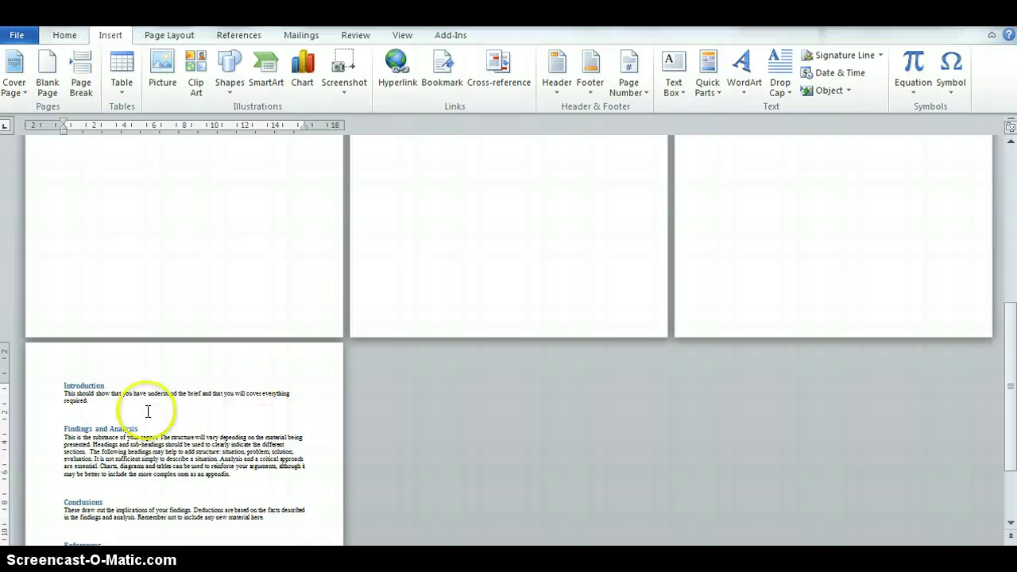
Step: Insert page breaks after the Introduction and the Findings and Analysis text, removing the blank lines above the headings that follow
scroll(139, 381, down, 2)
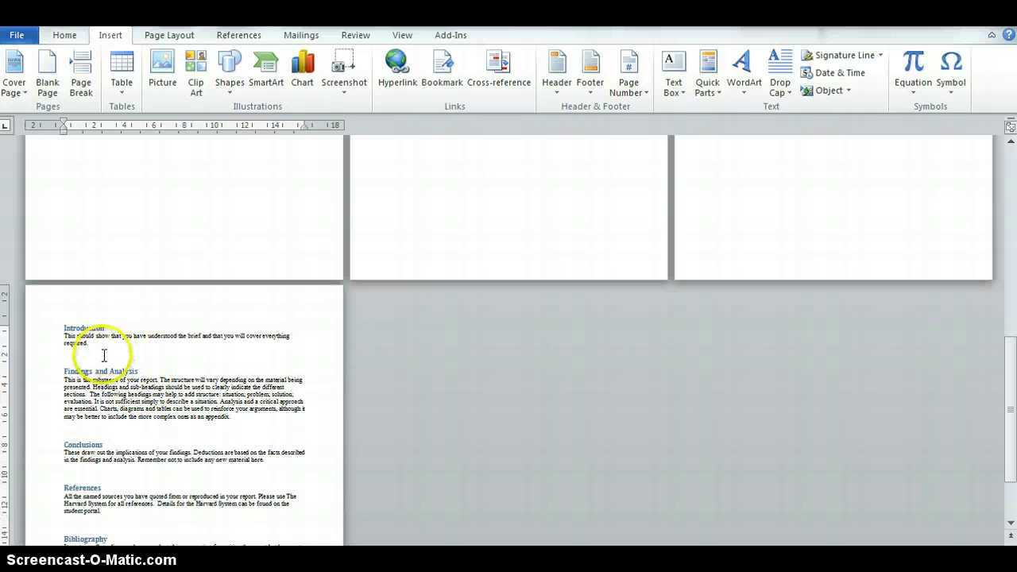
scroll(89, 294, down, 1)
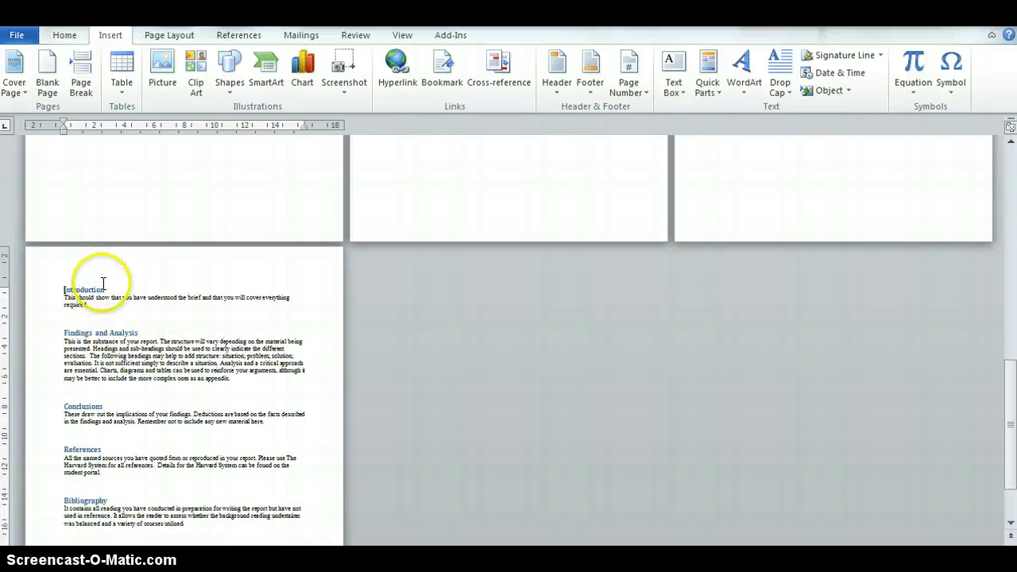
scroll(94, 293, down, 1)
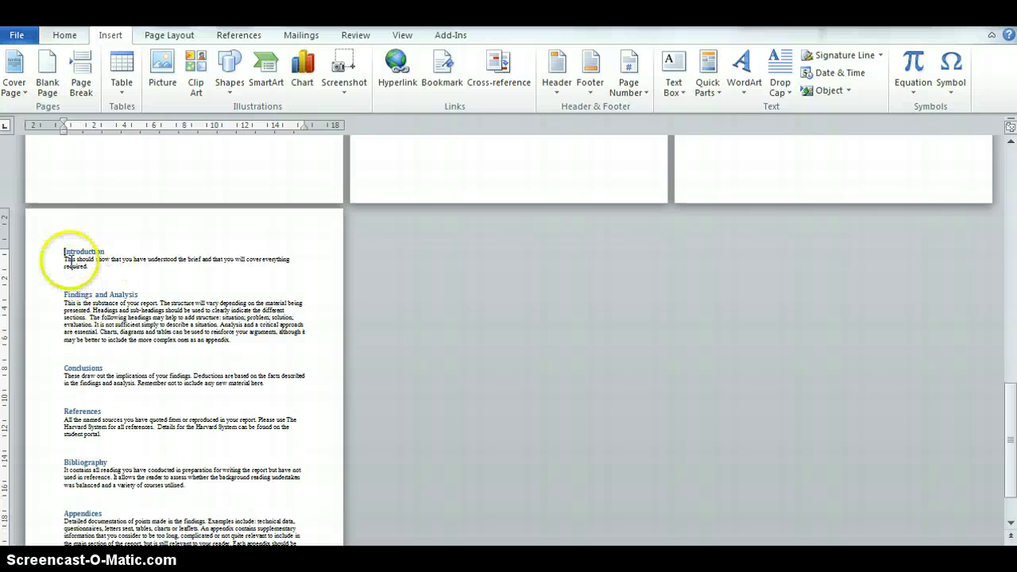
click(81, 79)
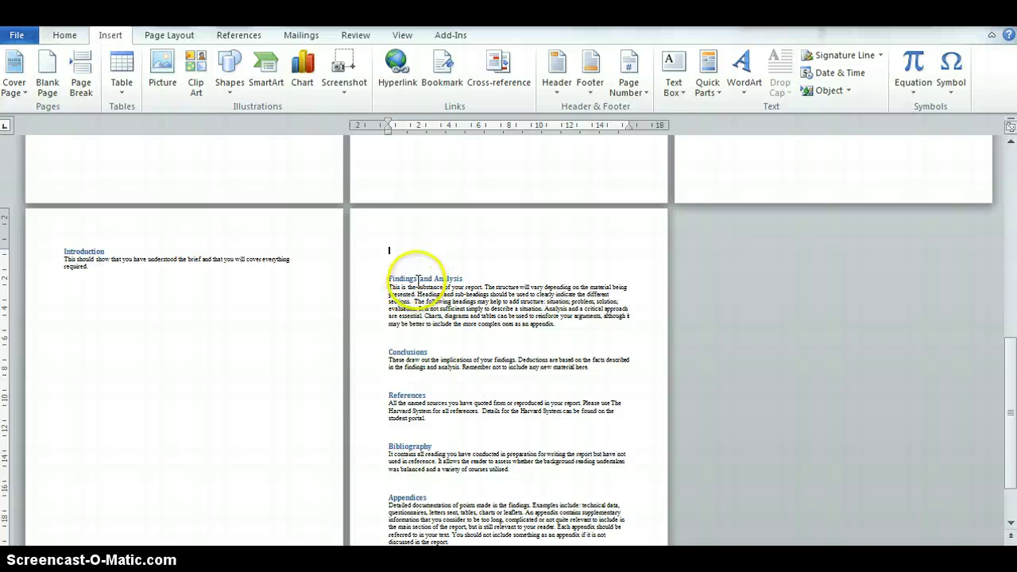
key(Delete)
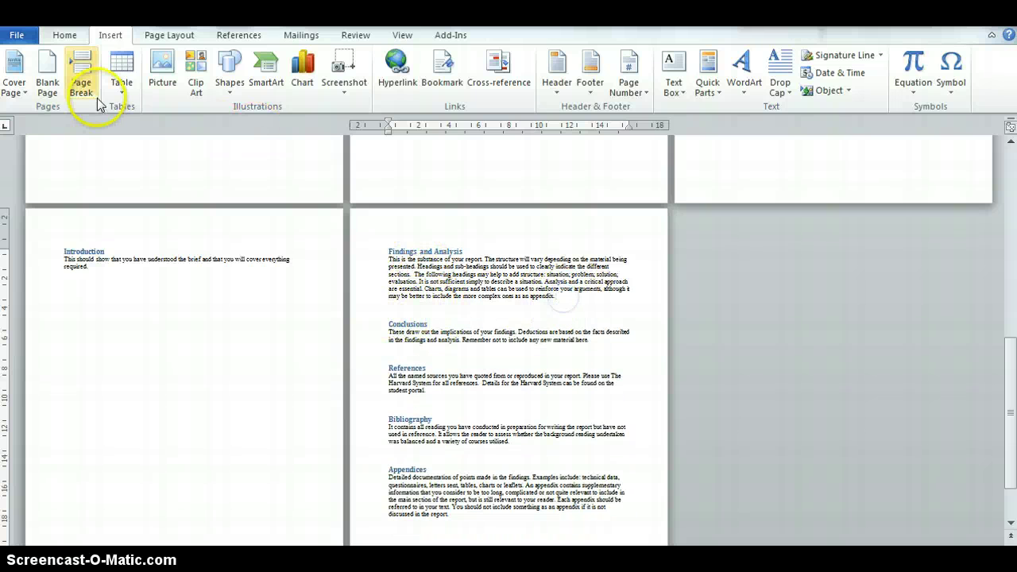
click(81, 79)
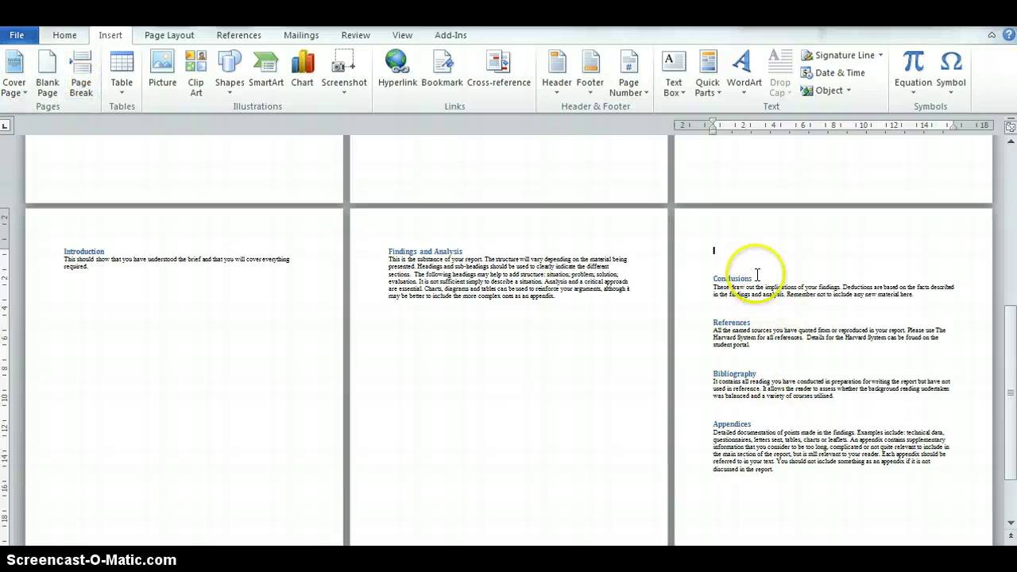
key(Delete)
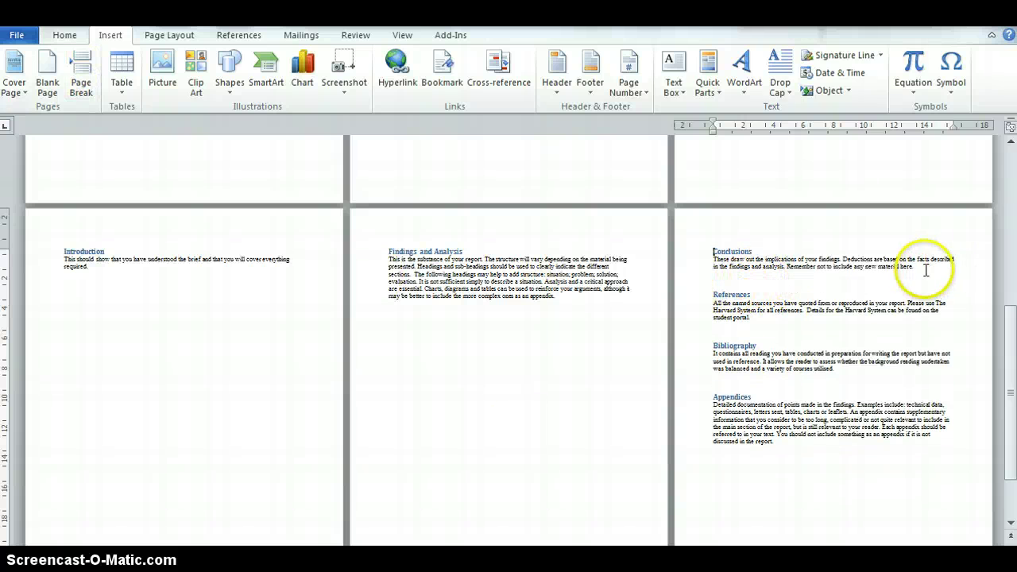
Step: Move the References and Bibliography sections onto their own pages with page breaks and delete the blank lines above their headings
click(86, 79)
scroll(609, 259, down, 7)
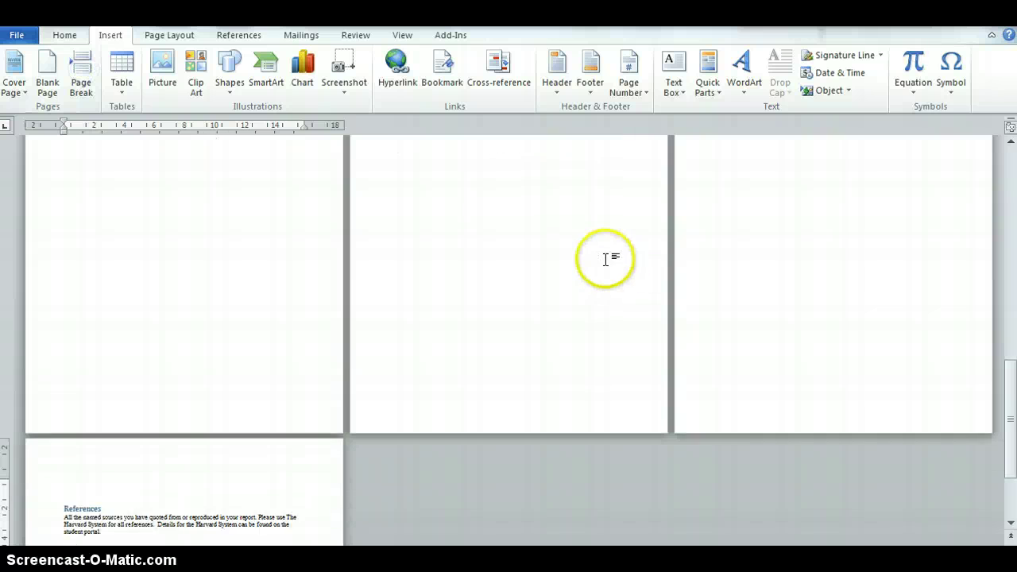
key(Delete)
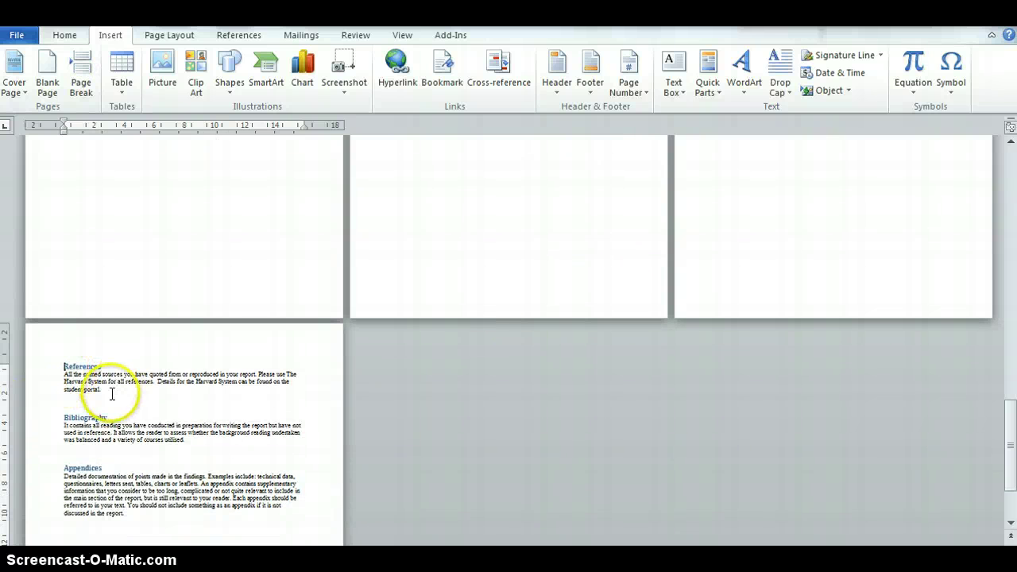
click(114, 391)
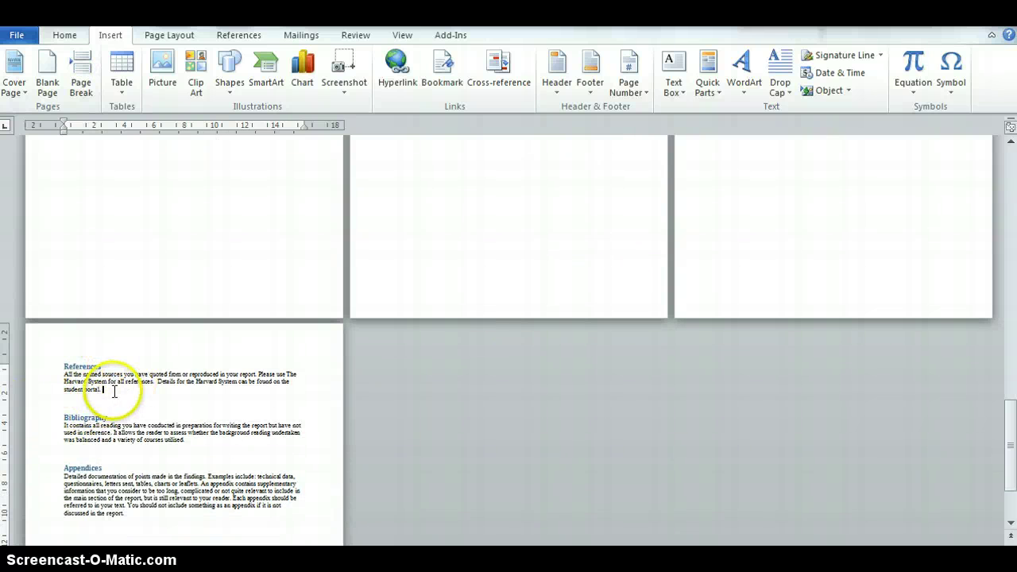
click(80, 73)
scroll(397, 406, down, 1)
key(Delete)
key(Delete)
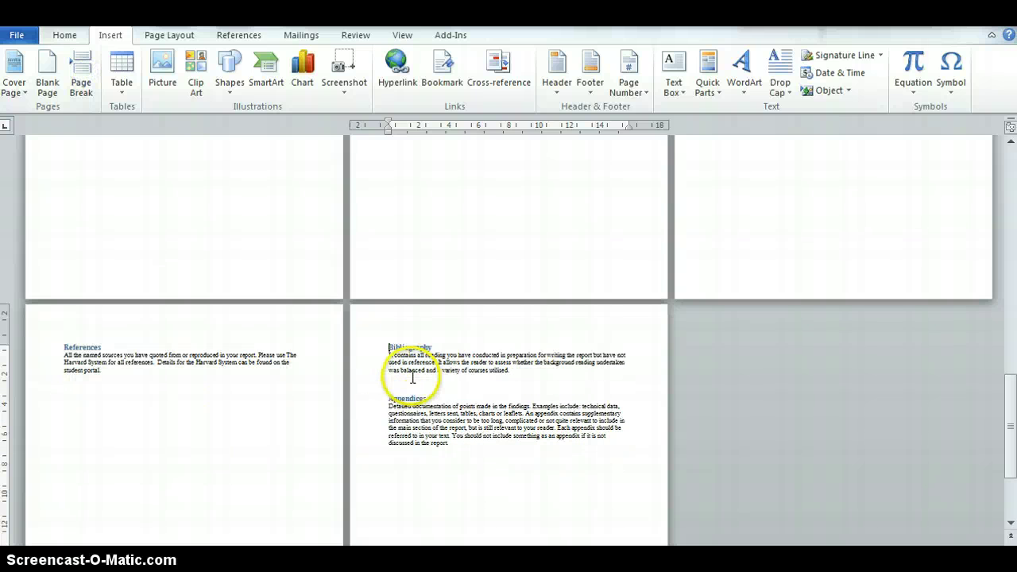
Step: Insert a page break after the Bibliography text, delete the blank lines above Appendices, and check the page layout of the whole report
click(526, 380)
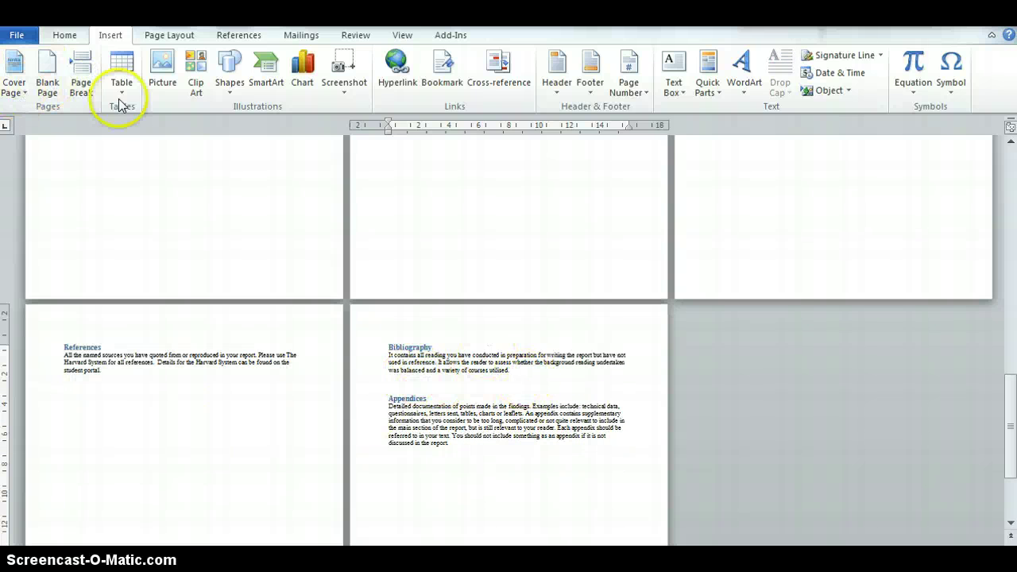
click(80, 75)
key(Delete)
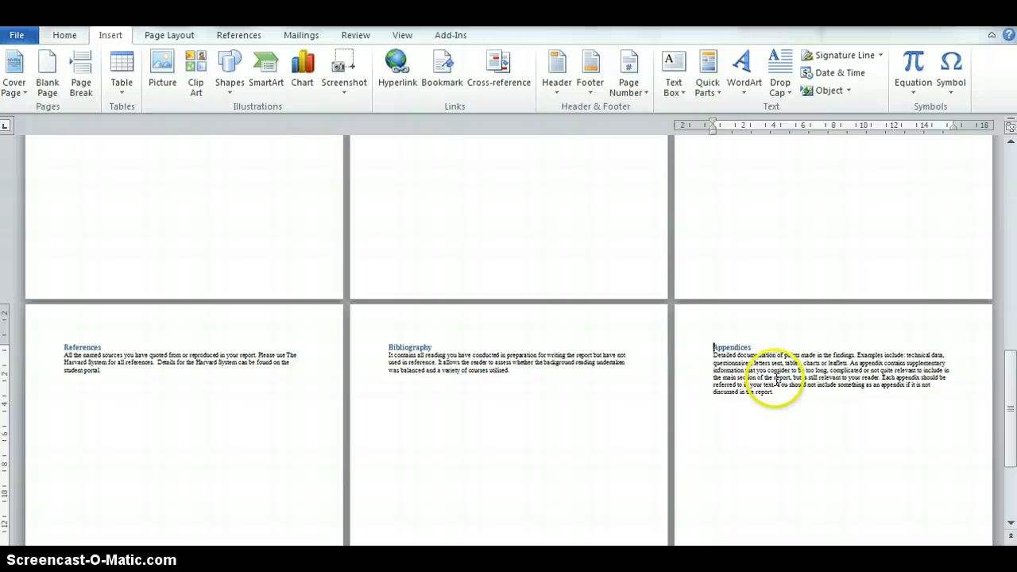
scroll(606, 449, down, 3)
scroll(606, 447, down, 1)
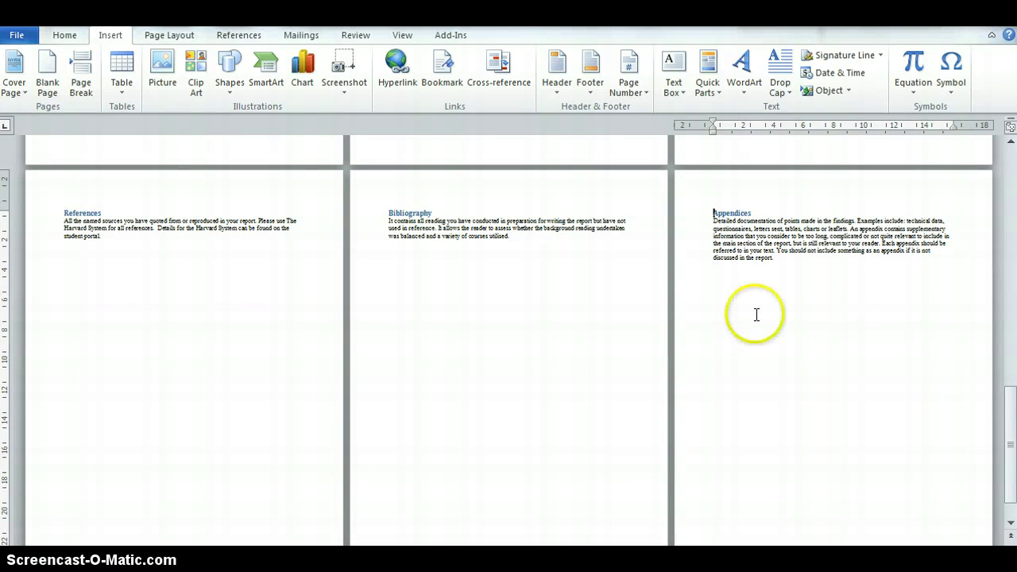
scroll(756, 314, up, 4)
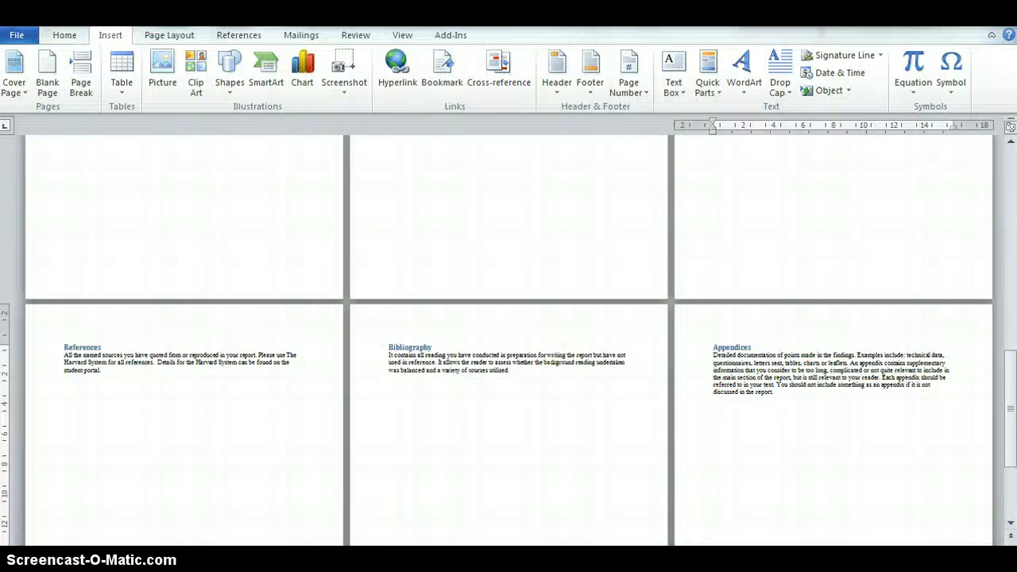
scroll(508, 340, down, 3)
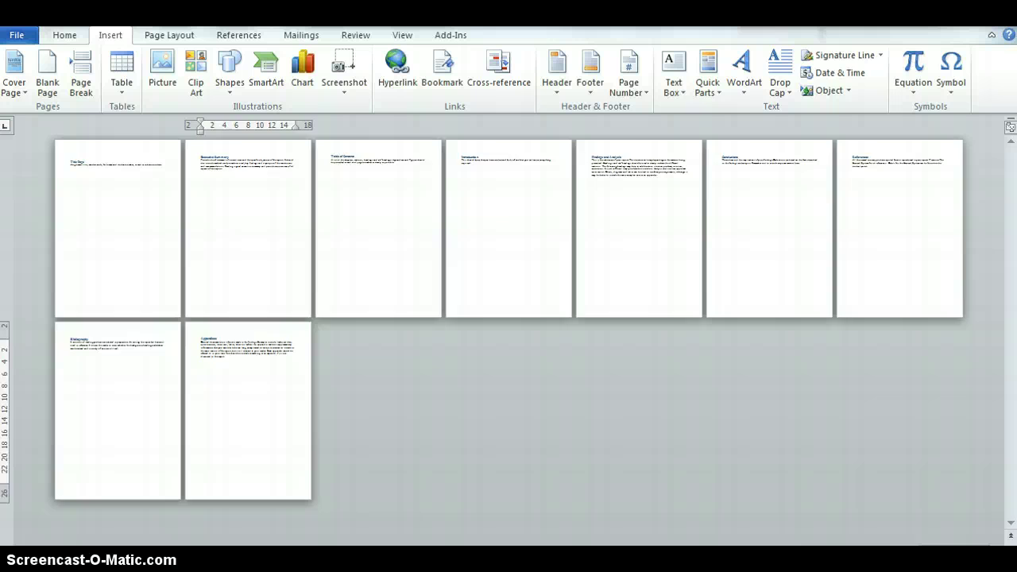
ctrl+scroll(508, 334, up, 5)
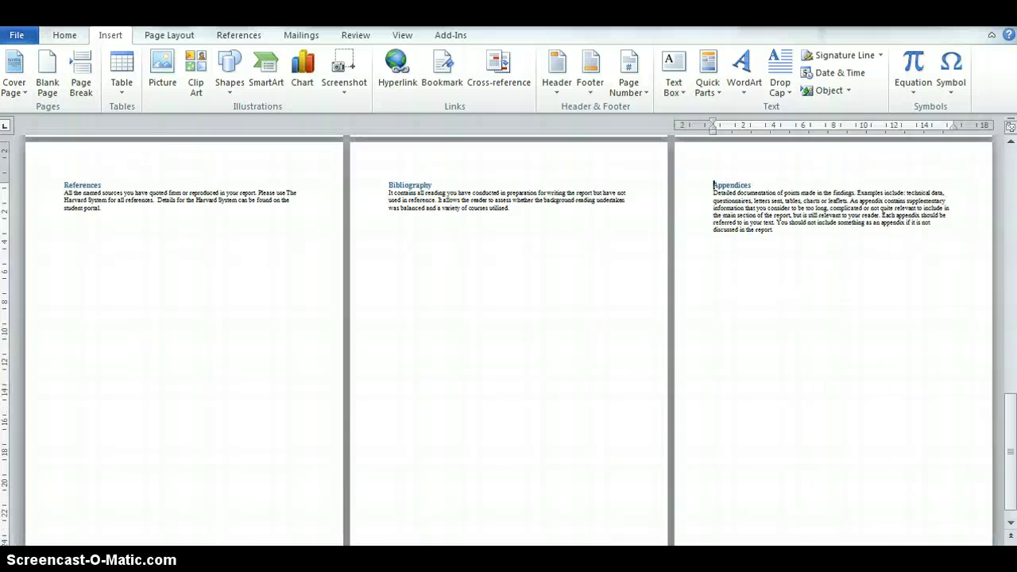
ctrl+scroll(453, 368, up, 3)
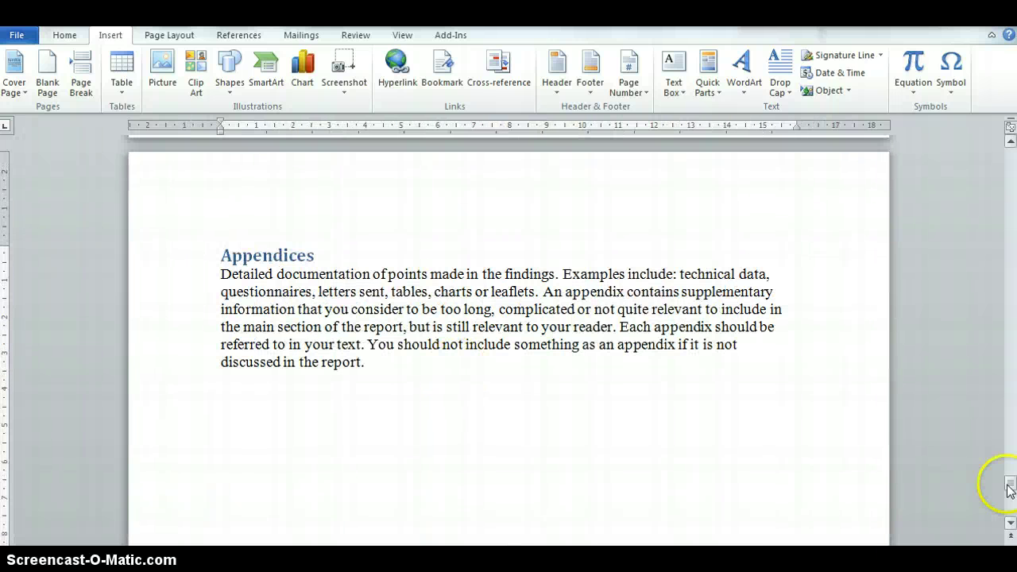
Step: Reapply the Heading 1 style to the Title Page heading at the start of the report
drag(1010, 486, 1009, 156)
drag(304, 279, 228, 289)
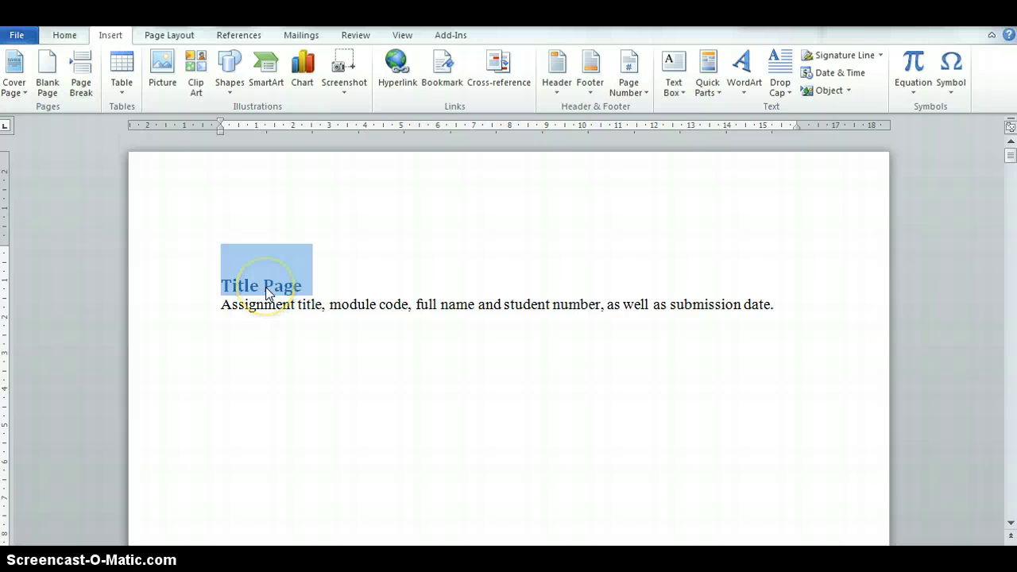
click(64, 35)
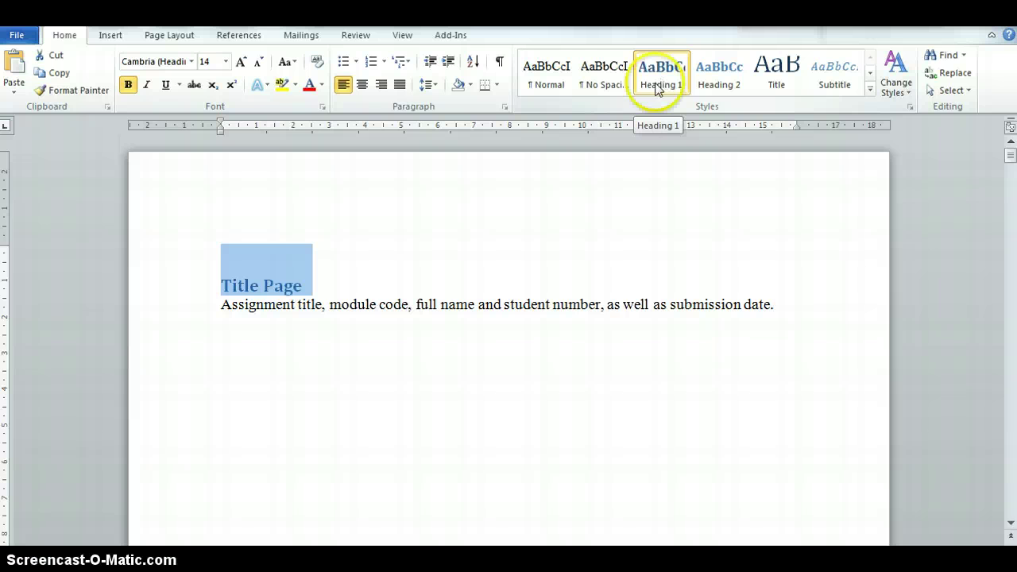
click(656, 90)
Step: Delete the descriptive text below the Table of Contents heading
scroll(347, 416, down, 20)
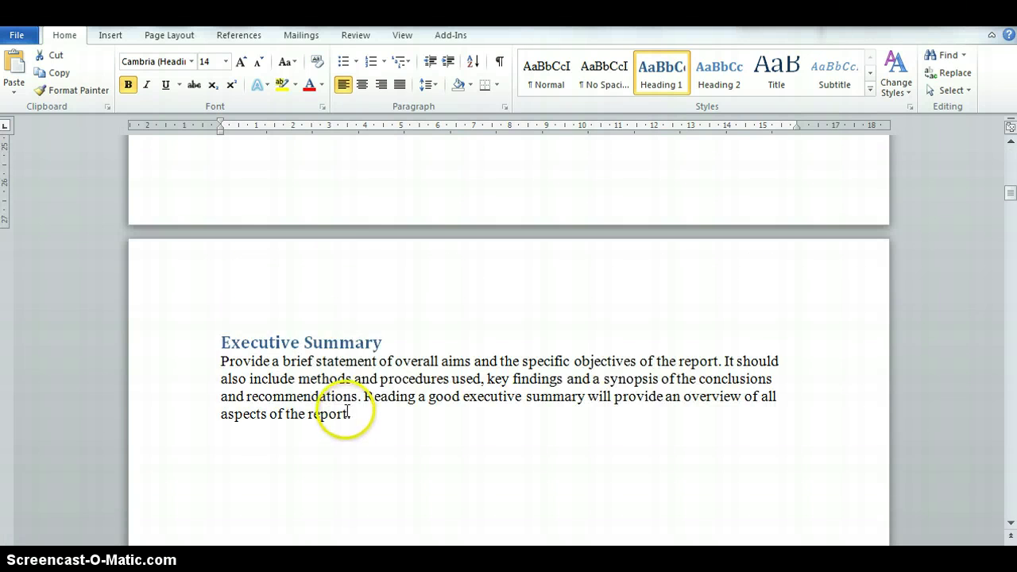
scroll(347, 413, down, 20)
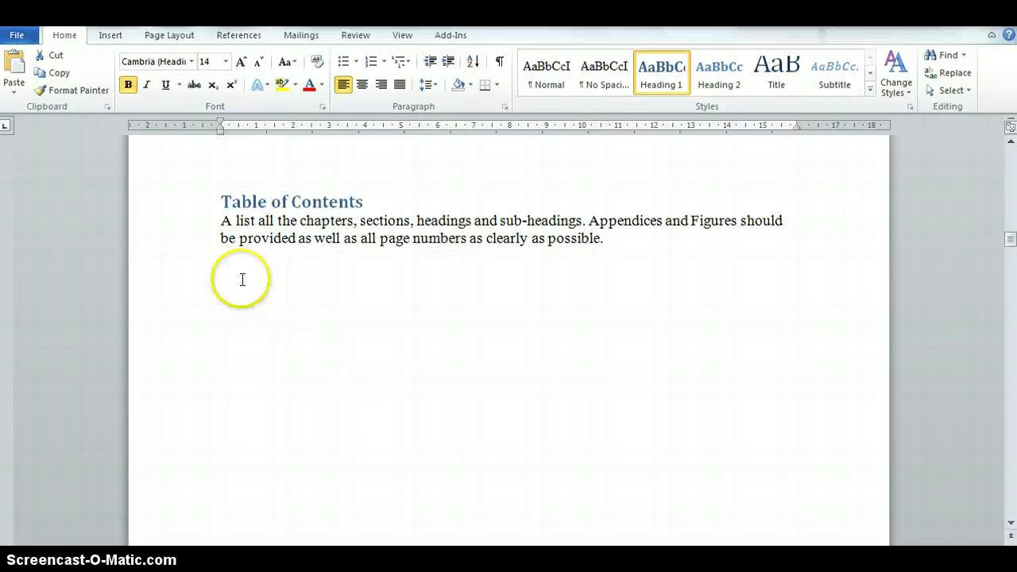
click(242, 279)
drag(617, 241, 224, 226)
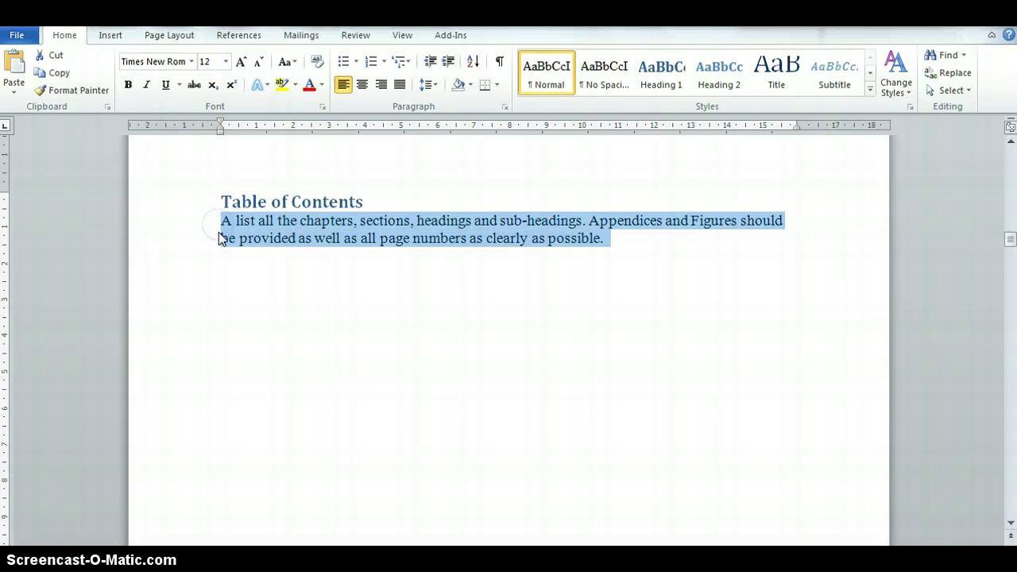
key(Delete)
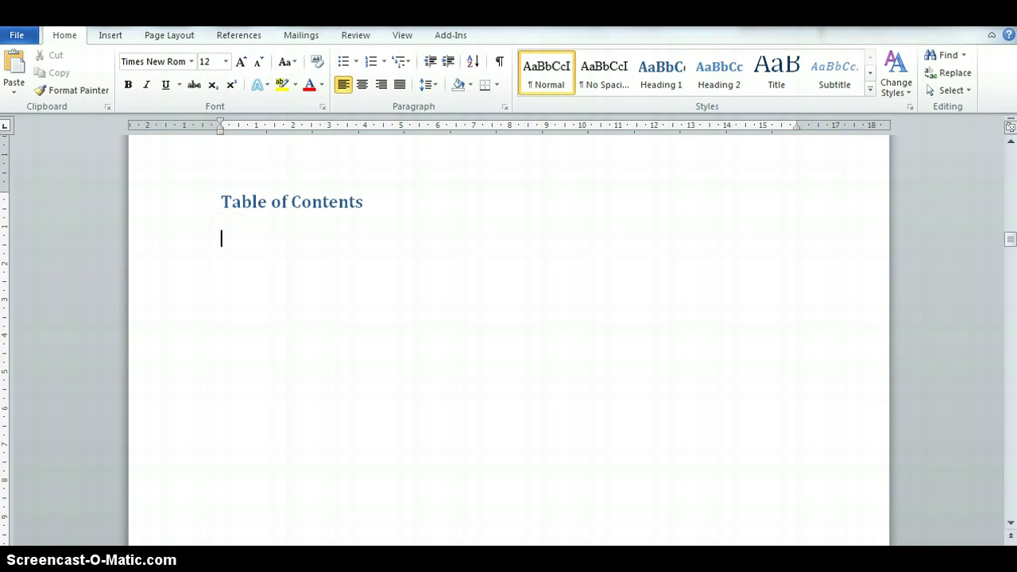
Step: Insert the Automatic Table 2 table of contents below the Table of Contents heading and look over its entries
click(237, 38)
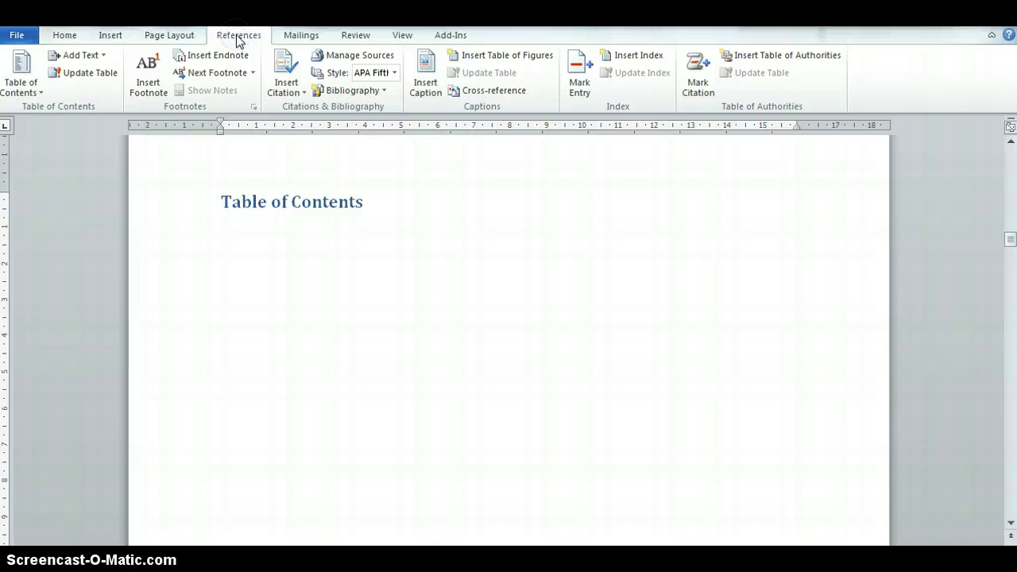
click(39, 92)
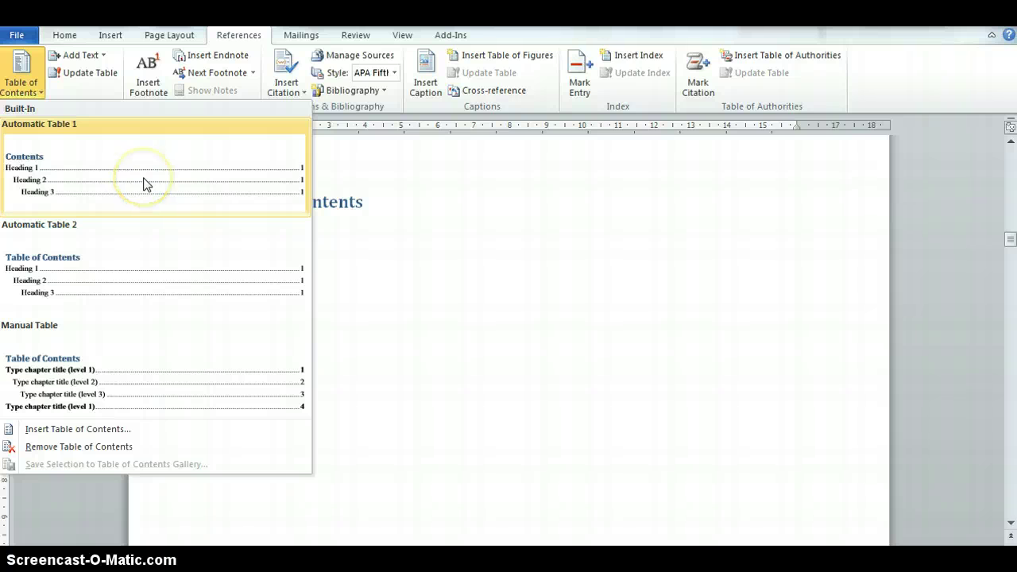
click(102, 277)
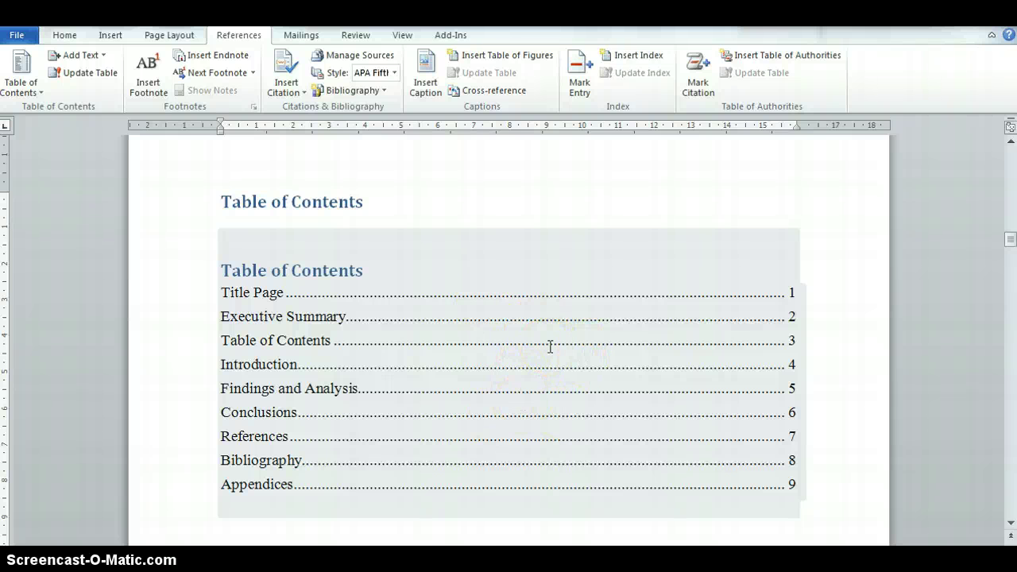
scroll(795, 476, down, 1)
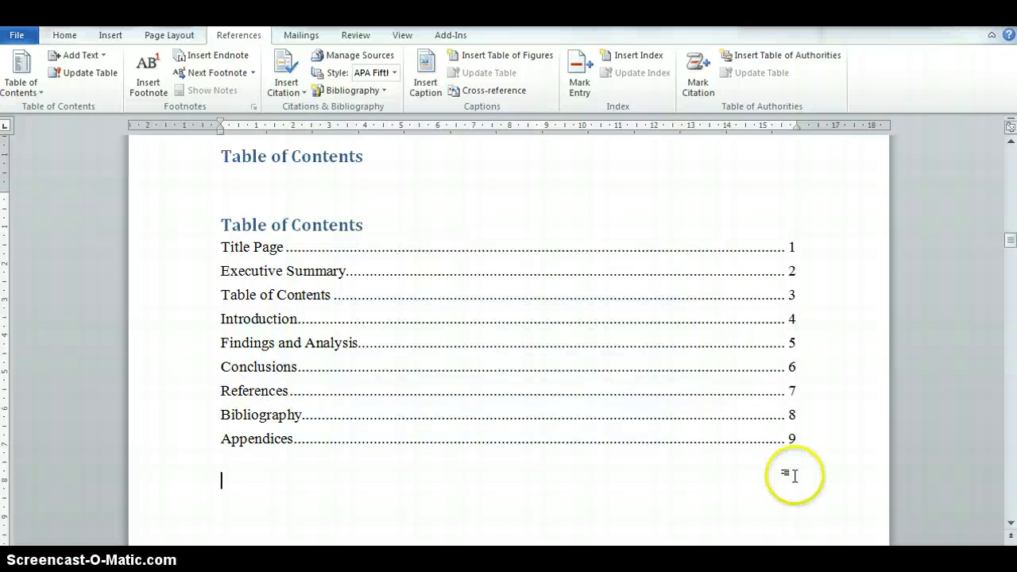
scroll(794, 475, down, 2)
click(422, 259)
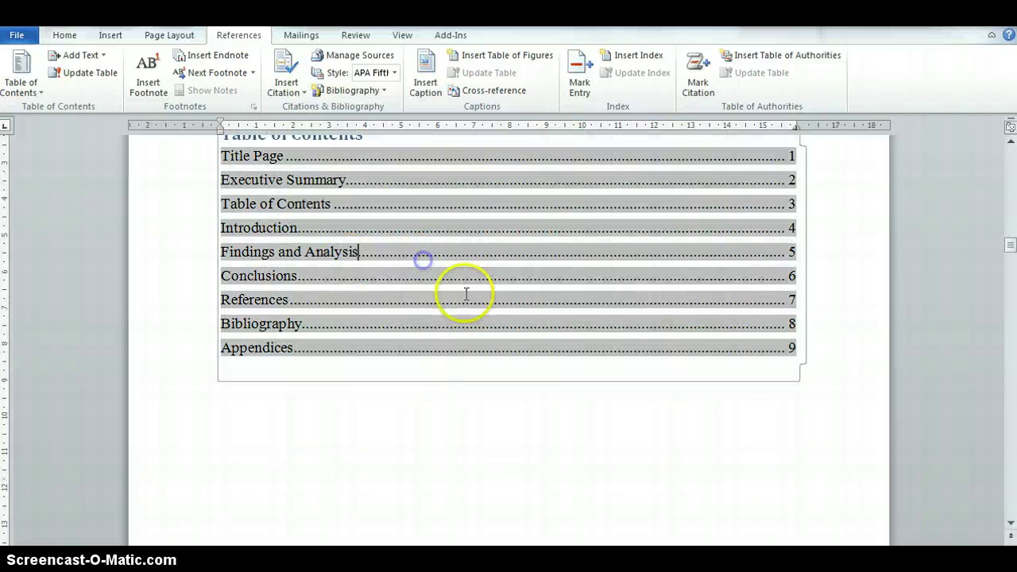
Step: Add a new line reading "The results" below the Findings and Analysis text
scroll(466, 294, down, 10)
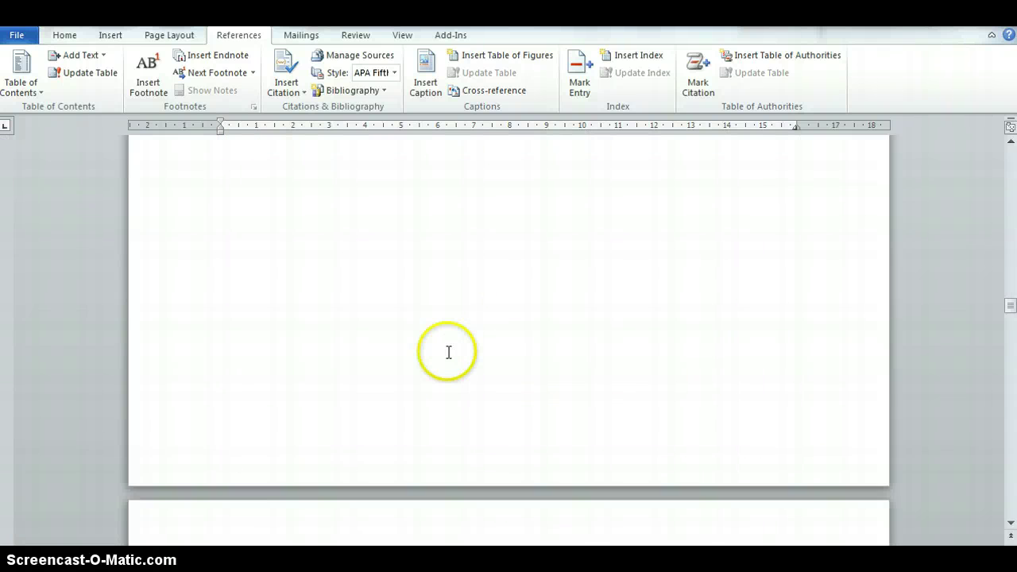
scroll(448, 352, down, 20)
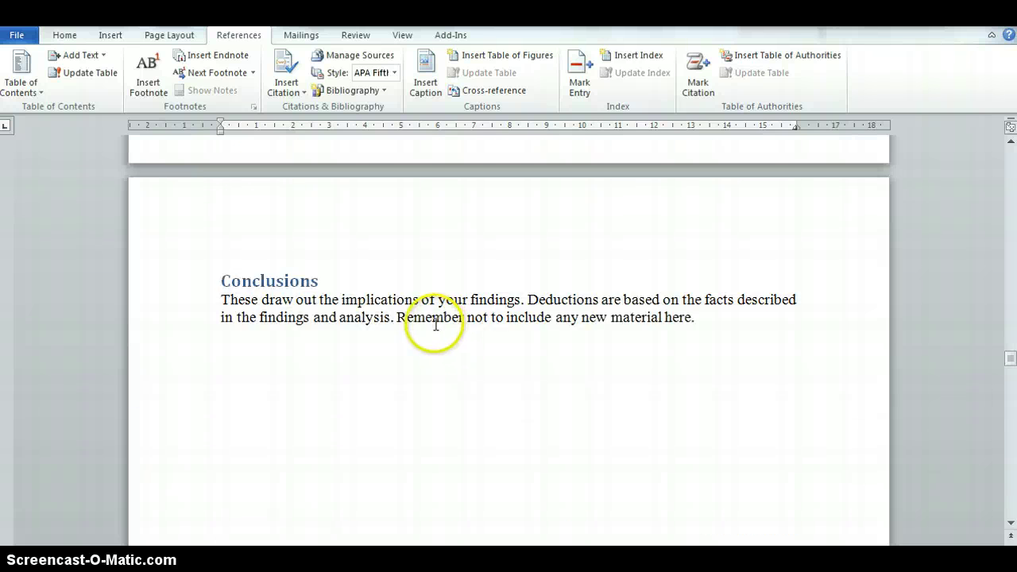
scroll(433, 318, up, 4)
scroll(433, 316, down, 9)
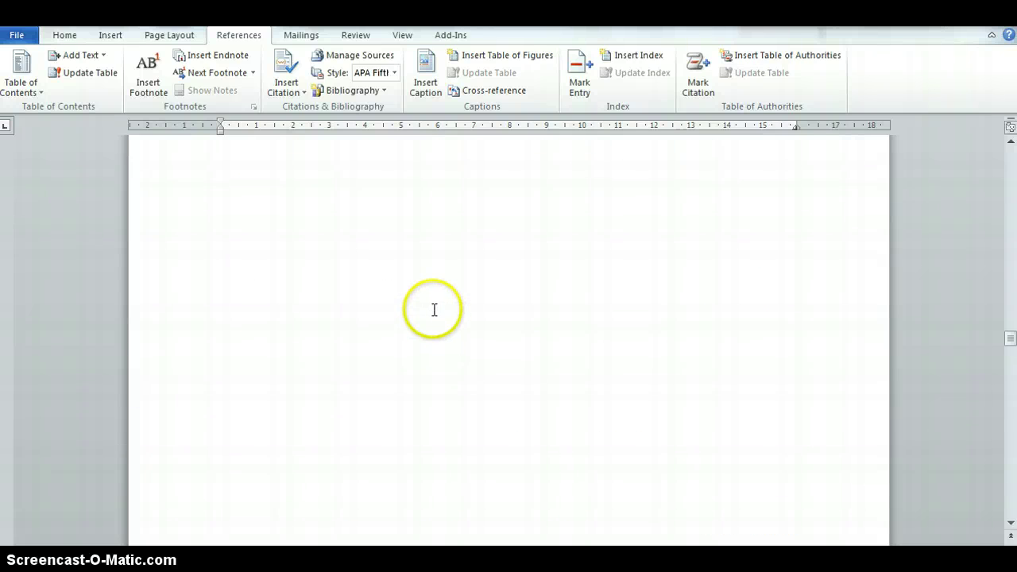
scroll(433, 312, up, 7)
scroll(421, 300, down, 1)
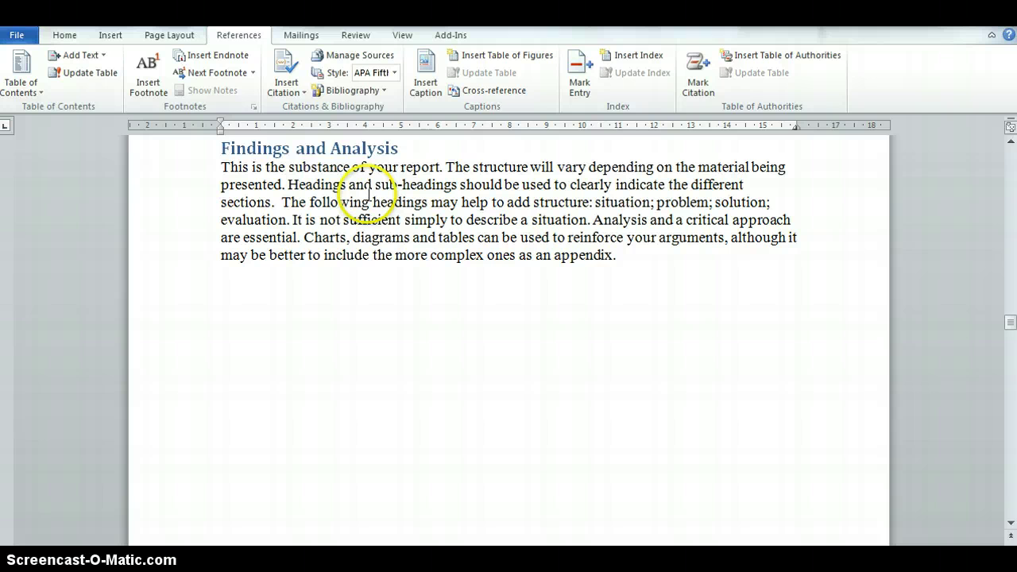
click(235, 424)
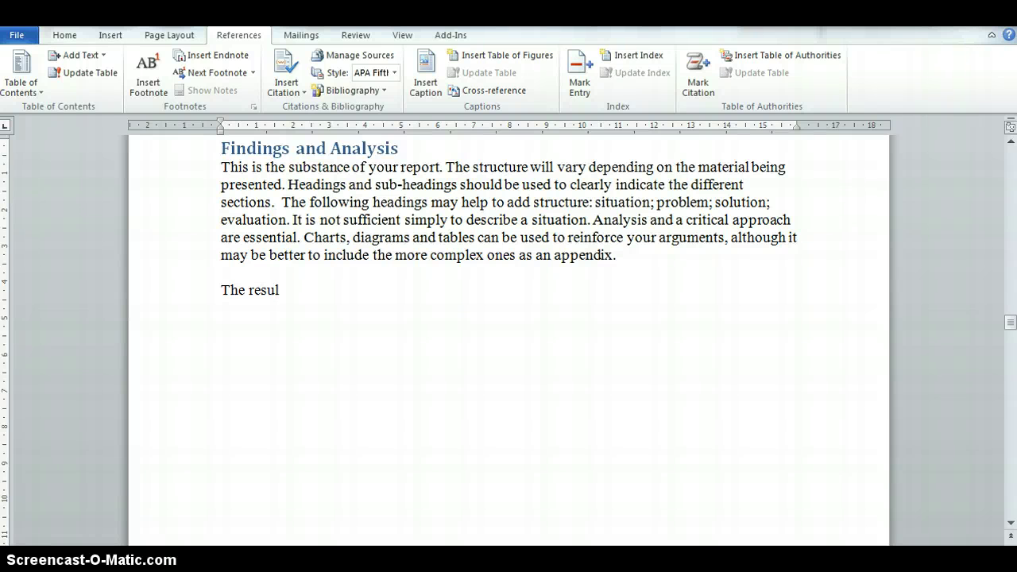
click(385, 332)
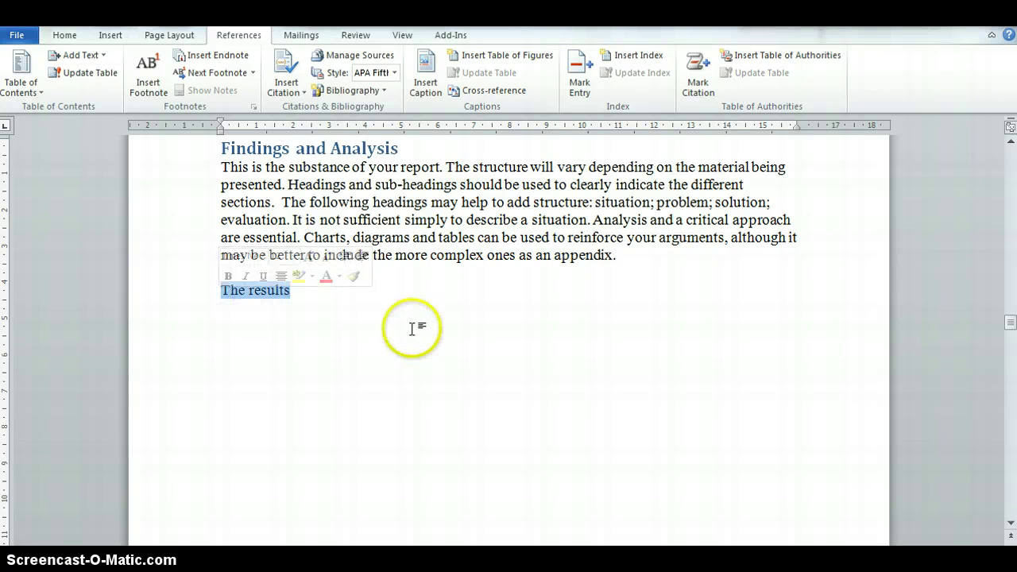
Step: Insert a page break before "The results" so that it starts on its own page
click(218, 291)
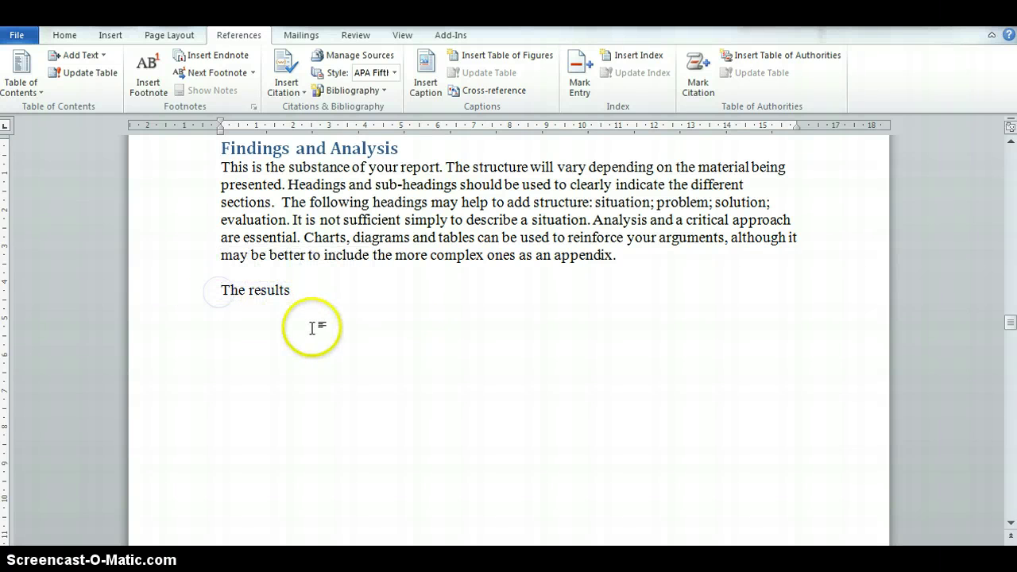
click(110, 35)
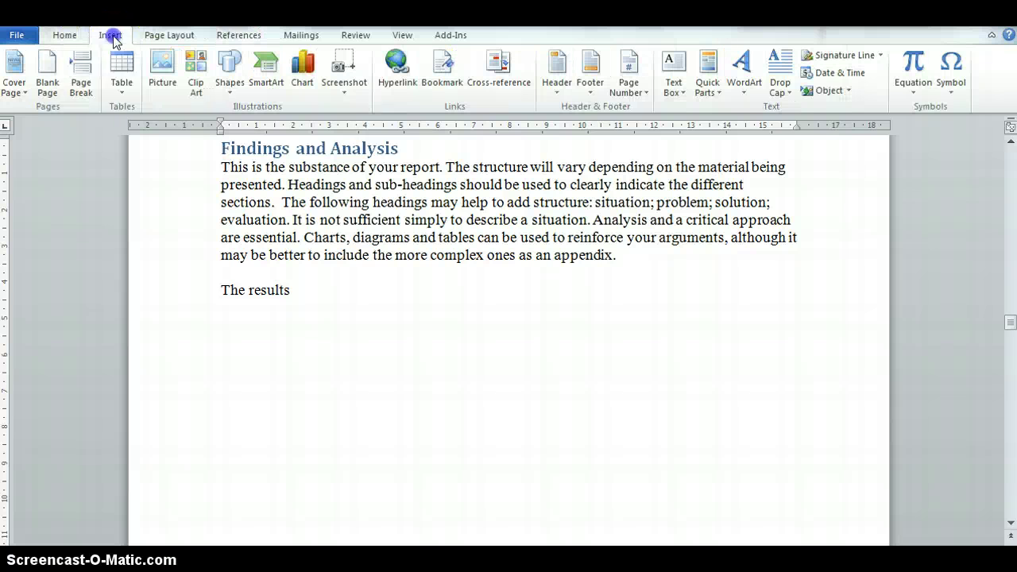
click(83, 90)
scroll(386, 379, down, 5)
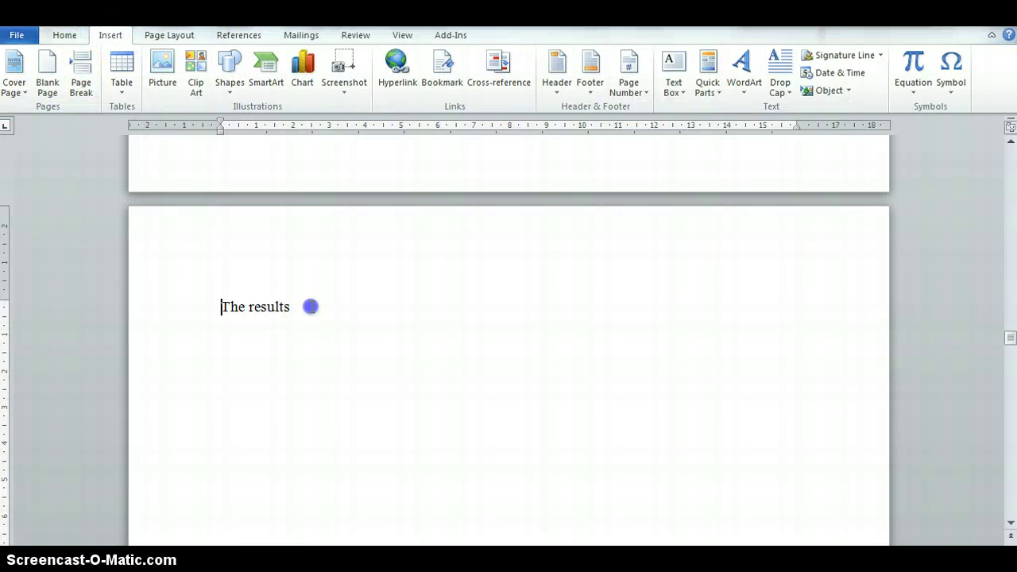
Step: Apply the Heading 1 style to "The results" and capitalise its second word to read "The Results"
click(73, 36)
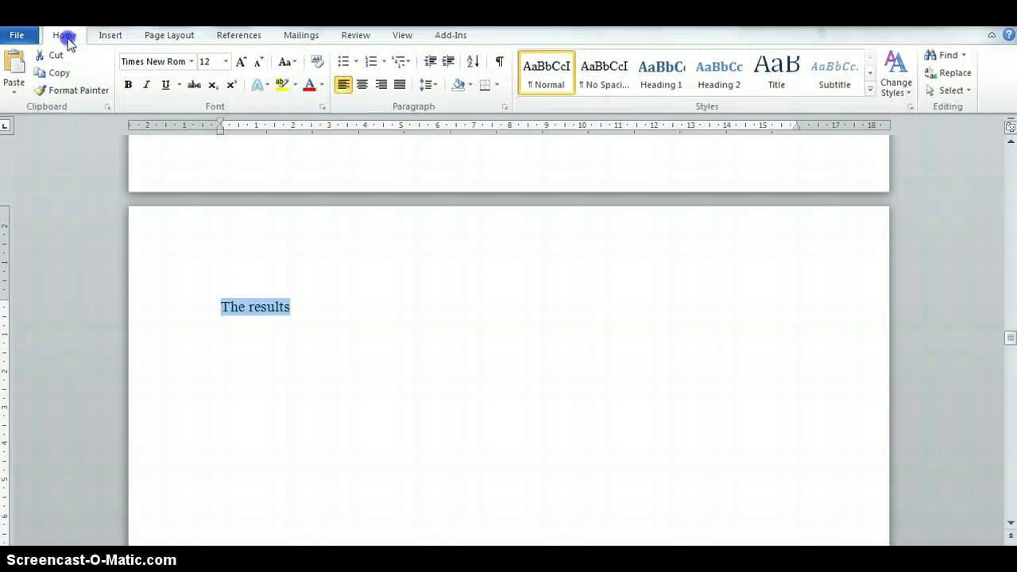
click(659, 86)
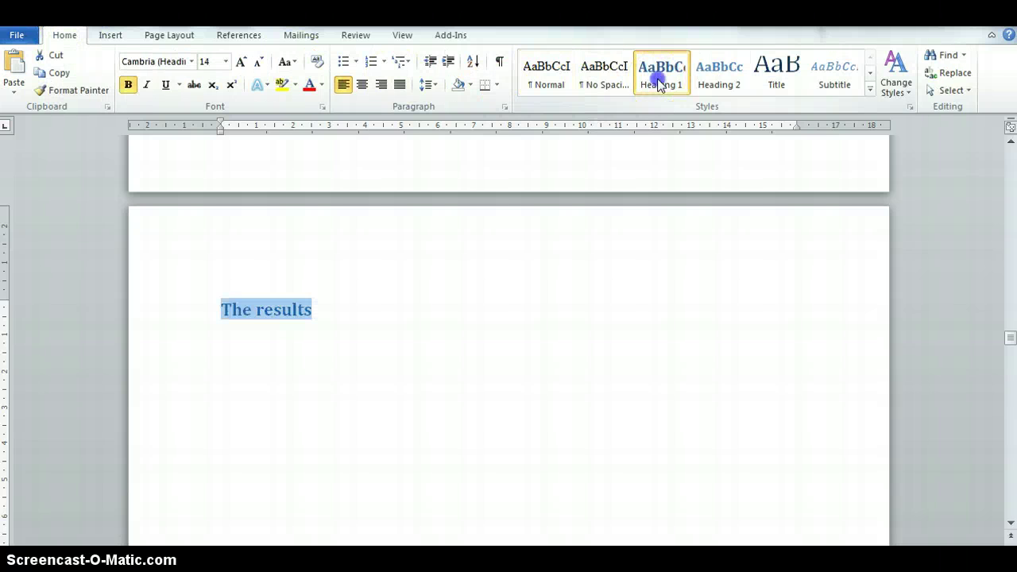
click(265, 311)
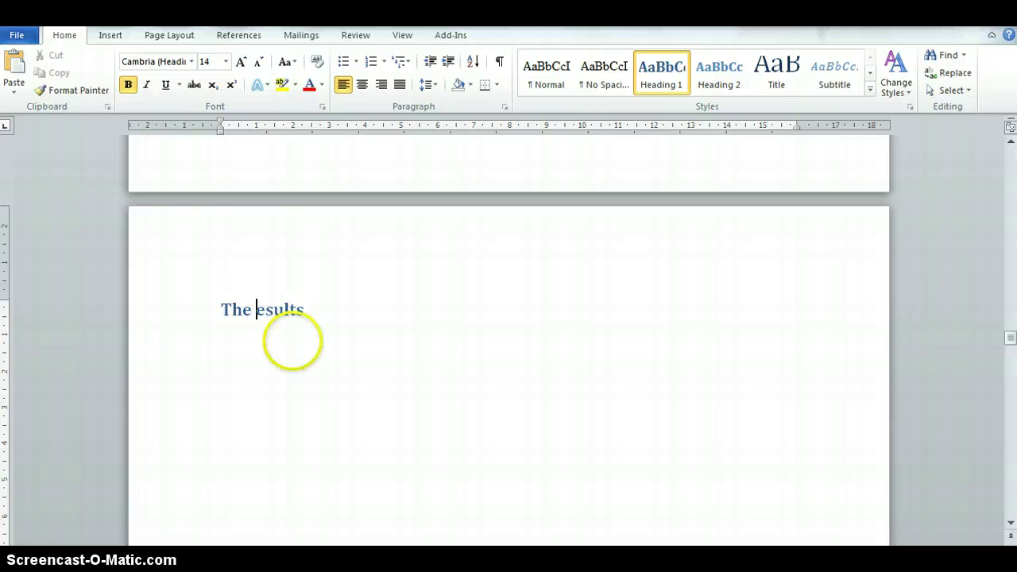
Step: Update the entire table of contents so that it includes The Results section
scroll(421, 324, up, 10)
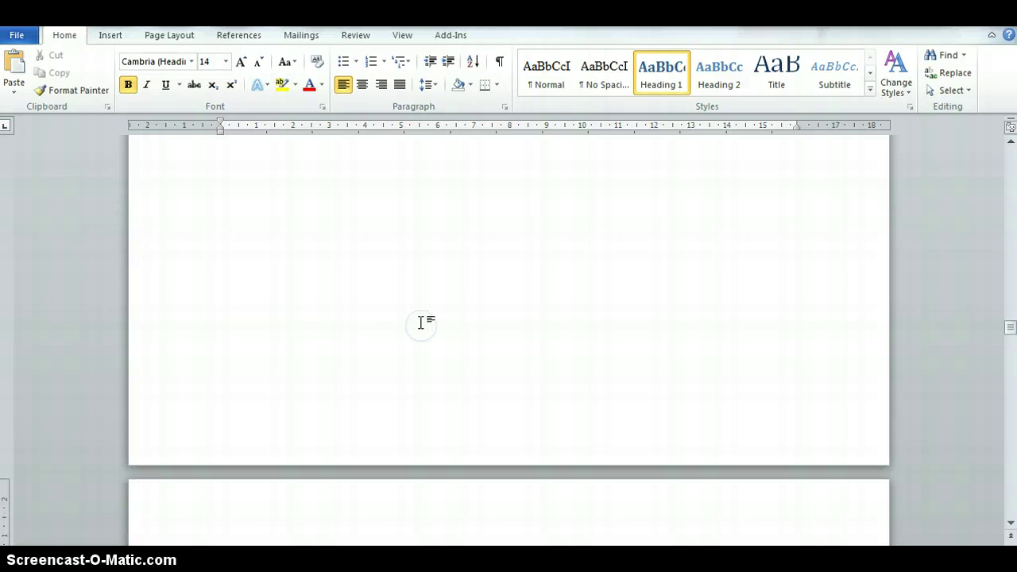
scroll(422, 321, up, 20)
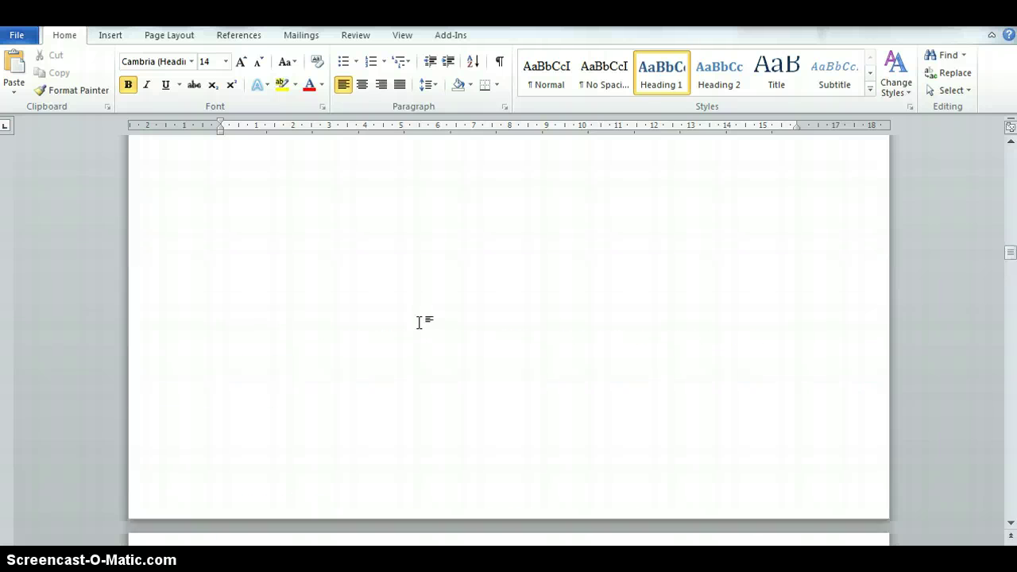
scroll(421, 324, up, 1)
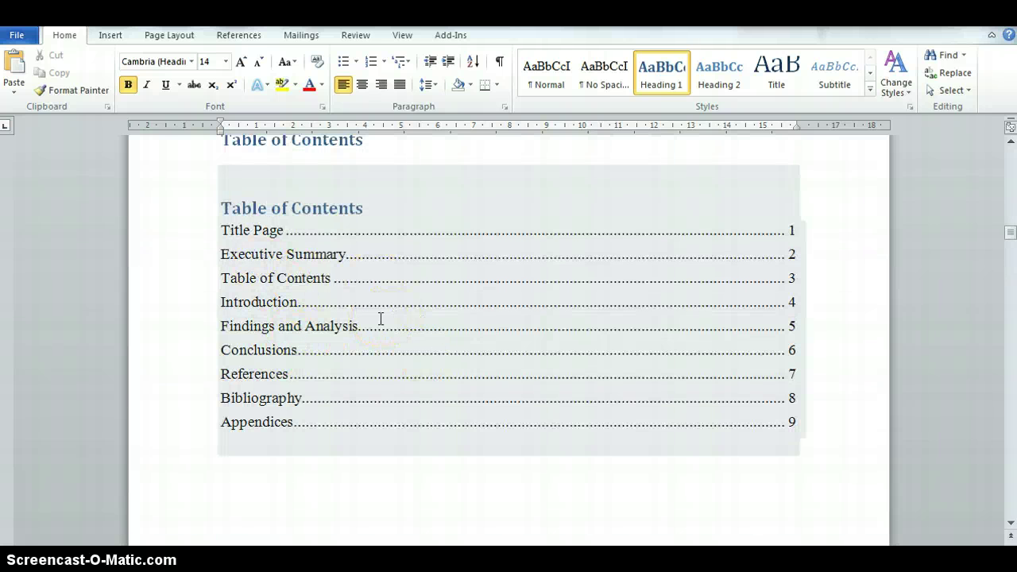
click(447, 253)
scroll(371, 298, up, 3)
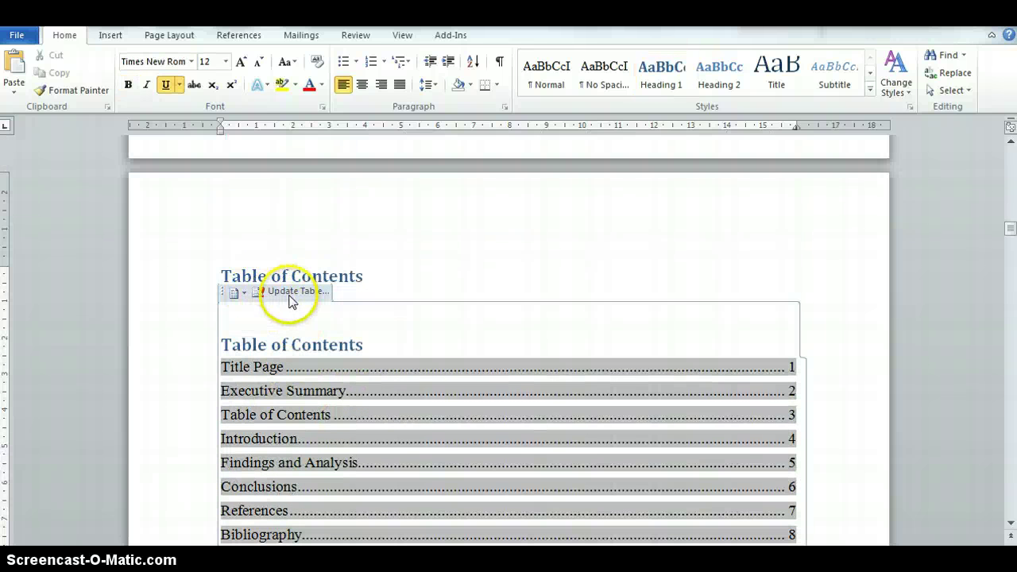
click(296, 292)
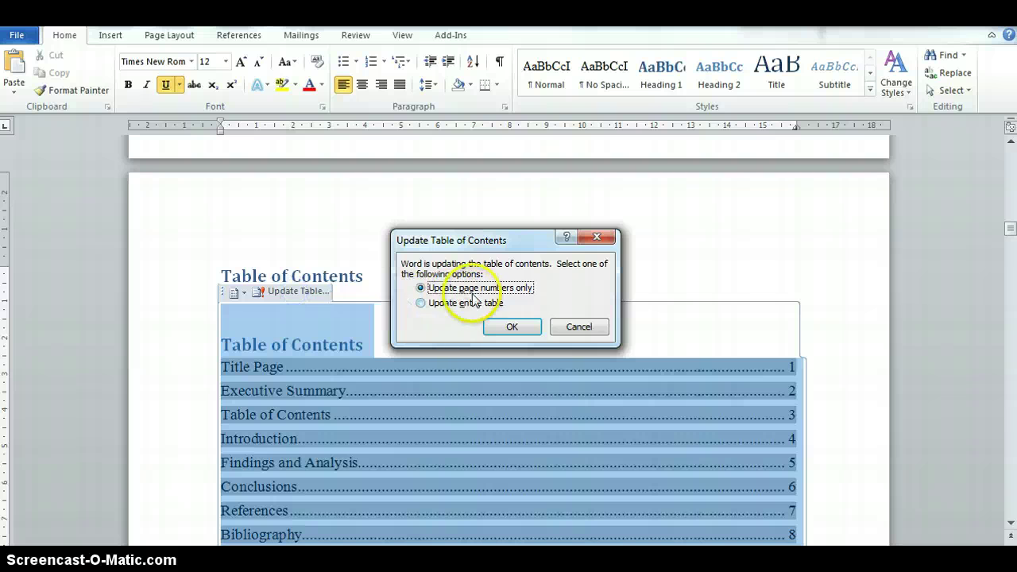
click(446, 303)
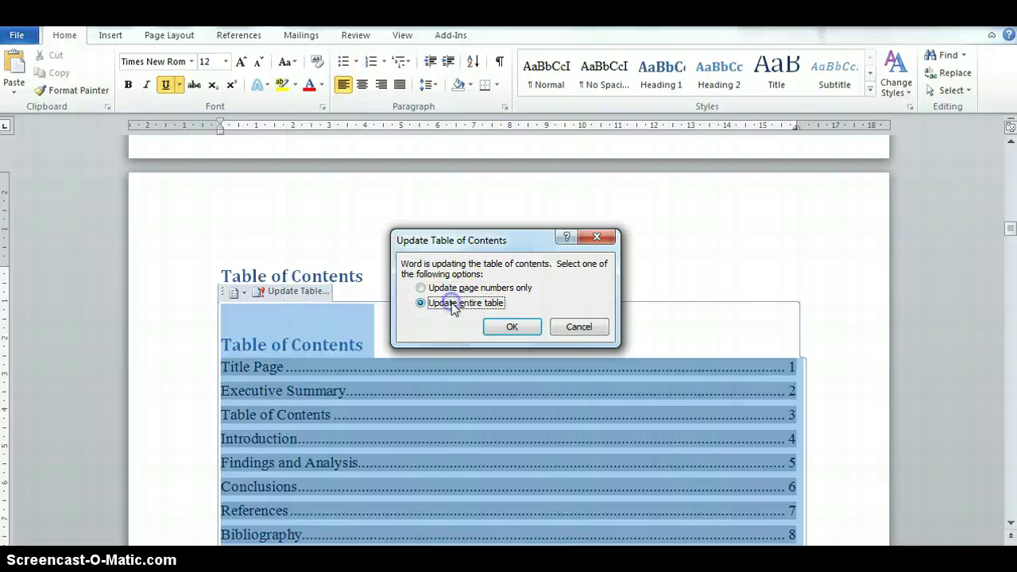
click(511, 328)
scroll(512, 320, down, 4)
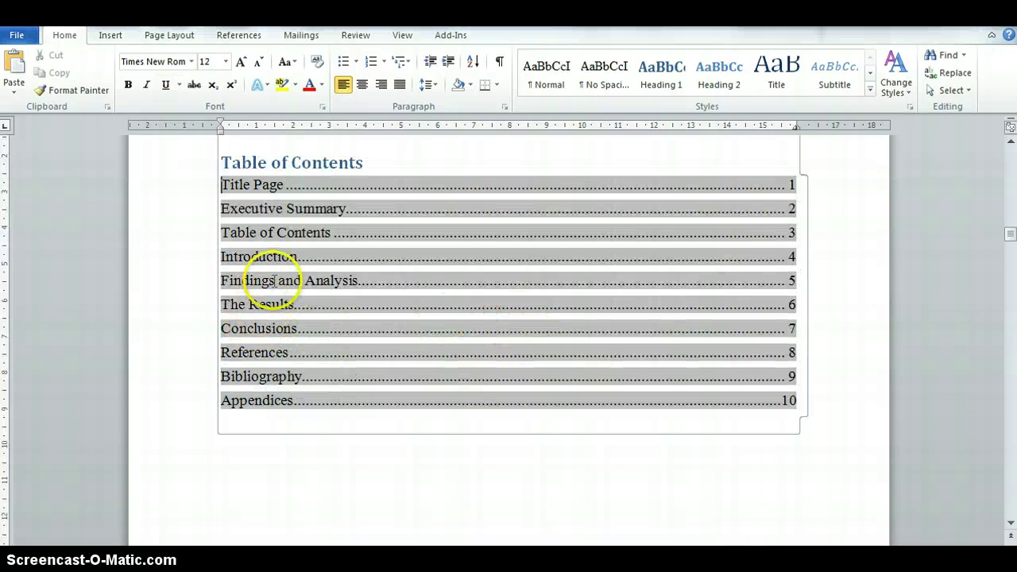
click(295, 304)
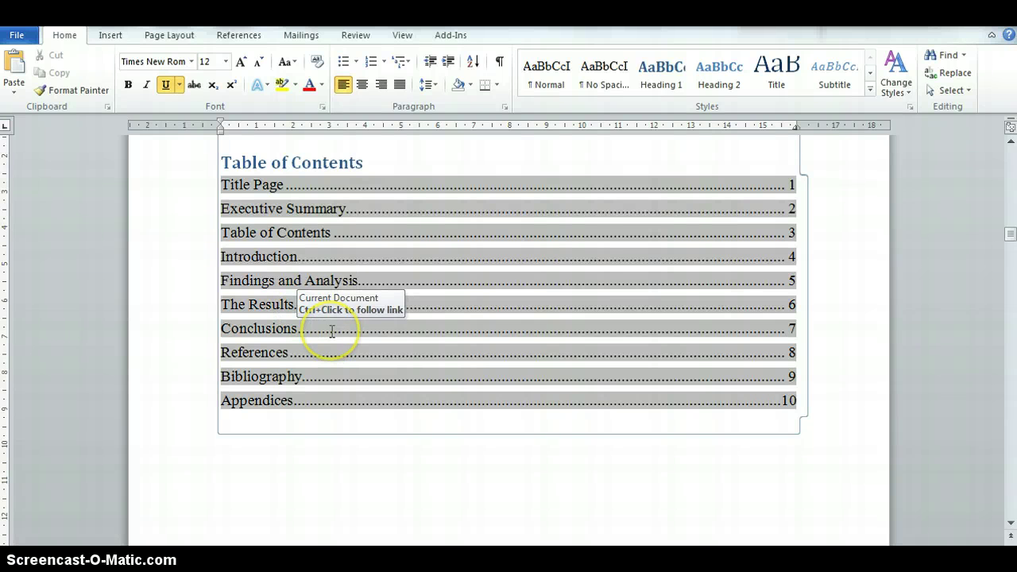
Step: Add the subheadings Greenwich and London Bridge below The Results and apply the Heading 2 style to both
scroll(332, 330, down, 20)
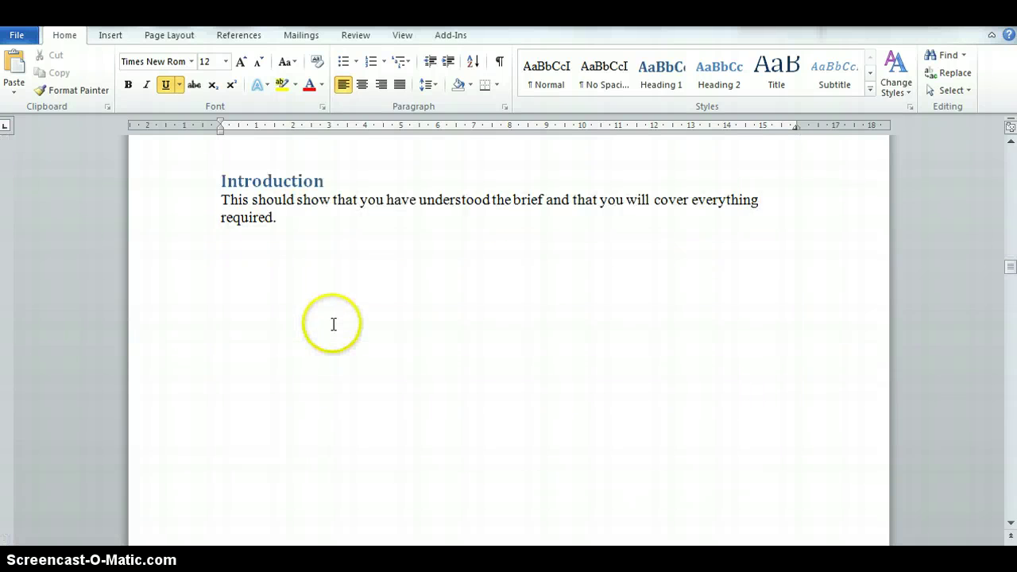
scroll(335, 322, down, 15)
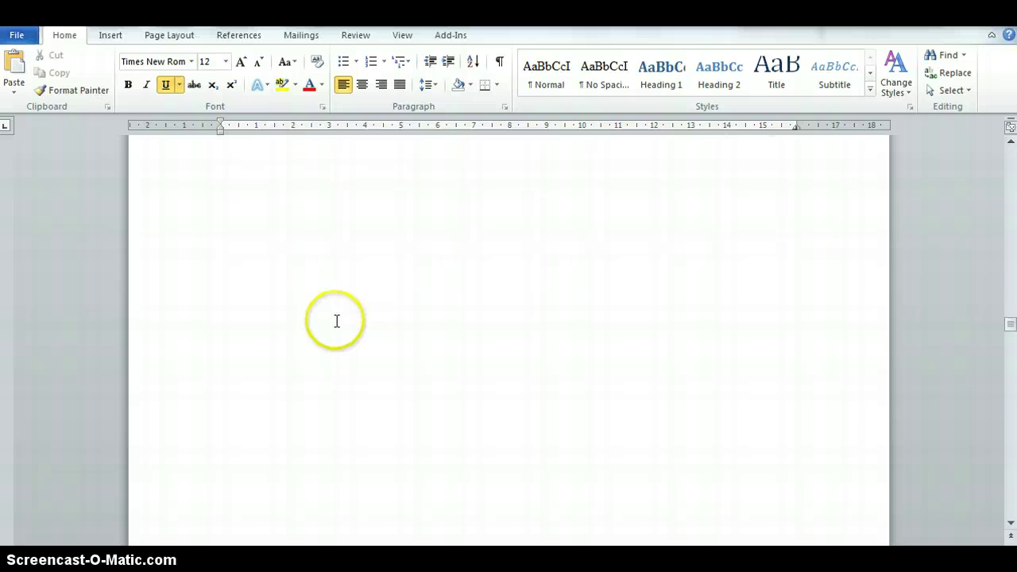
click(293, 288)
click(333, 220)
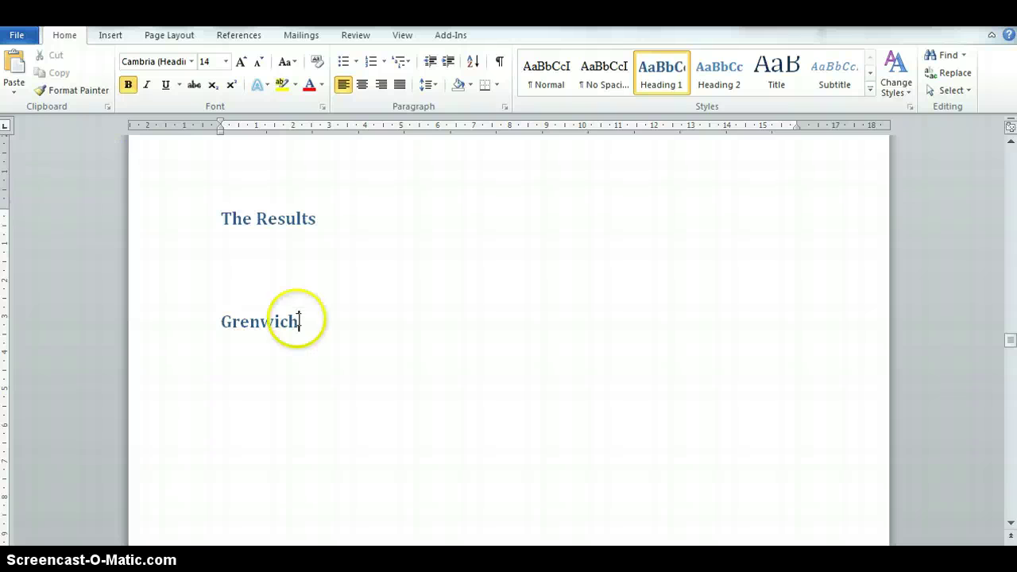
click(249, 323)
text(e)
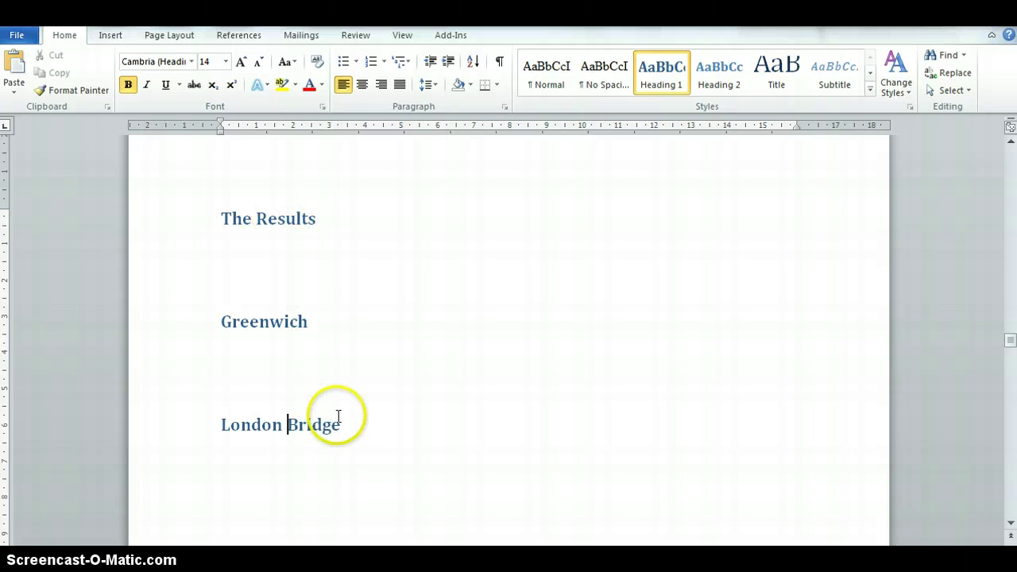
drag(342, 422, 219, 323)
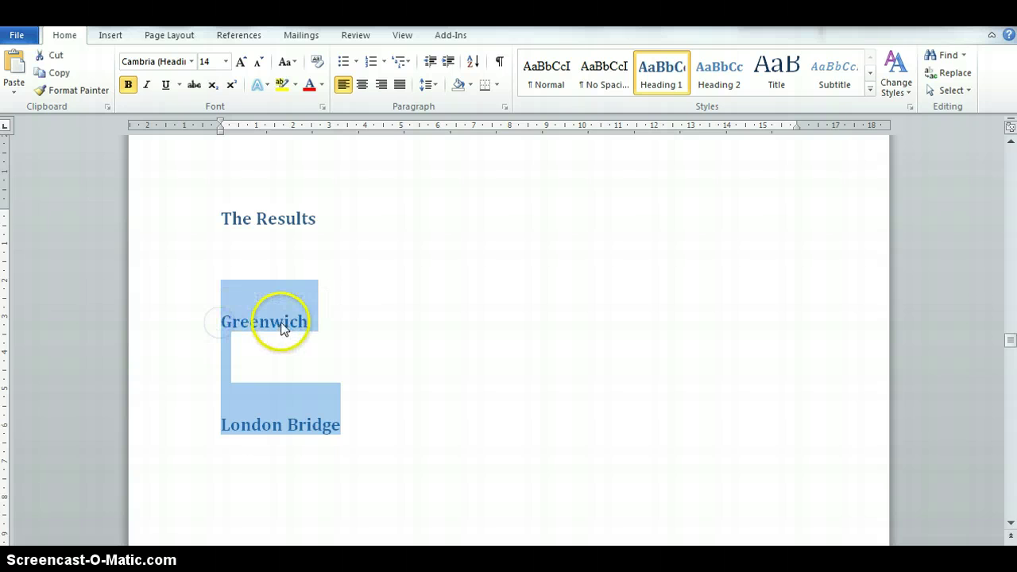
click(718, 80)
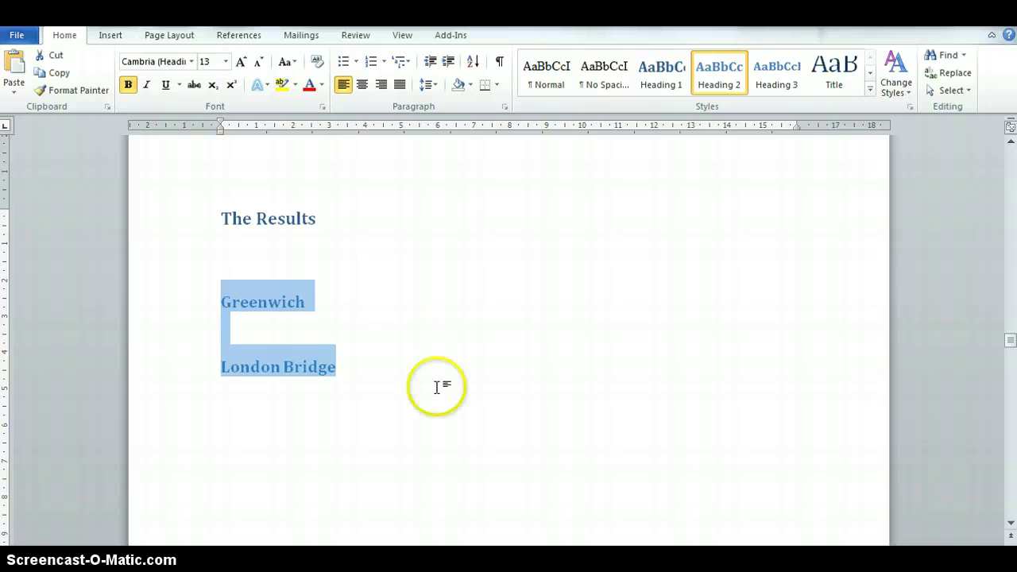
Step: Indent the Greenwich and London Bridge subheadings by one tab stop and add an extra blank line between them
click(367, 411)
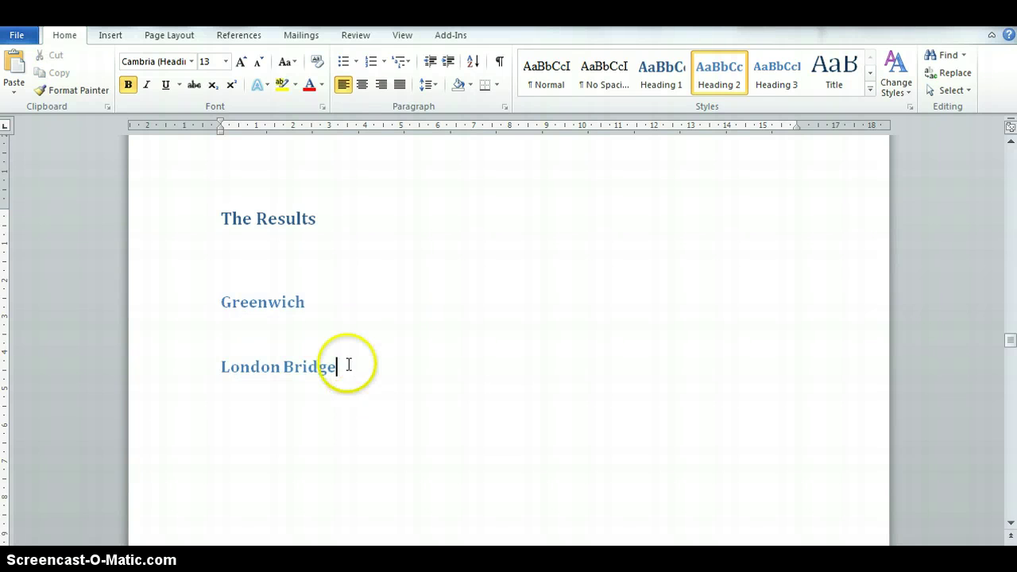
click(221, 302)
key(Tab)
click(220, 368)
key(Tab)
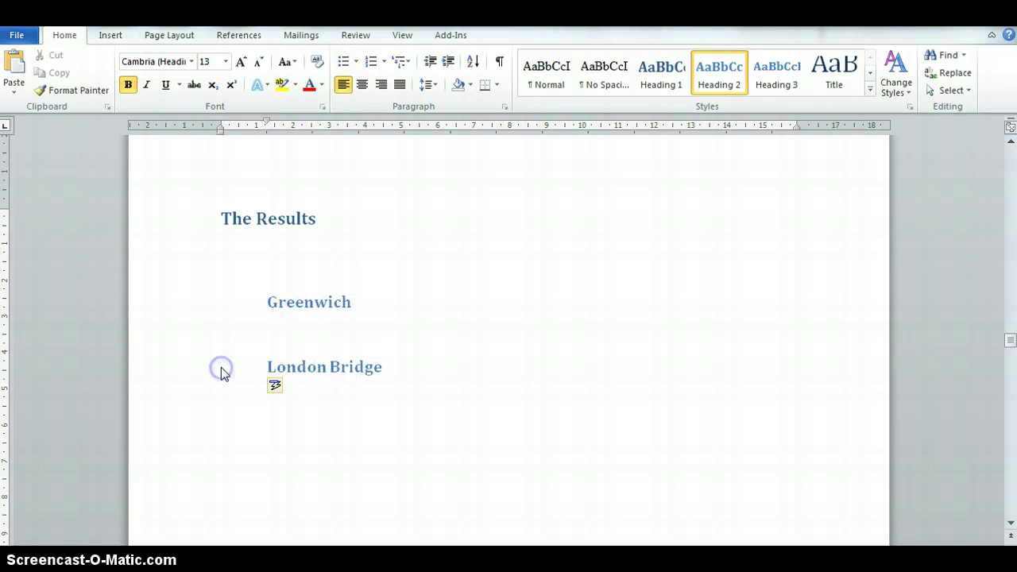
click(309, 329)
key(Return)
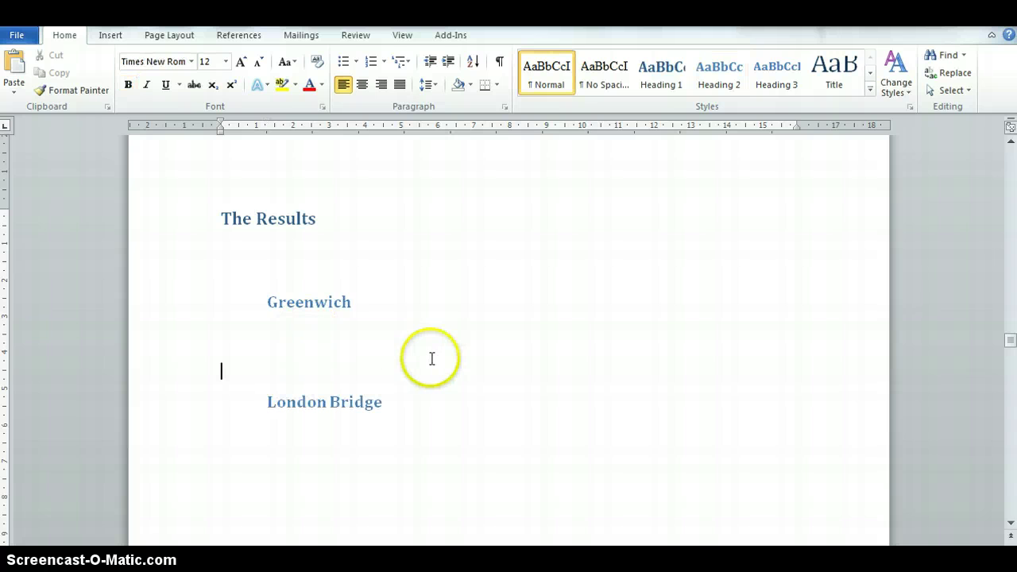
Step: Update the entire table of contents so that it includes the Greenwich and London Bridge subheadings under The Results
drag(1010, 347, 1011, 153)
scroll(535, 515, down, 20)
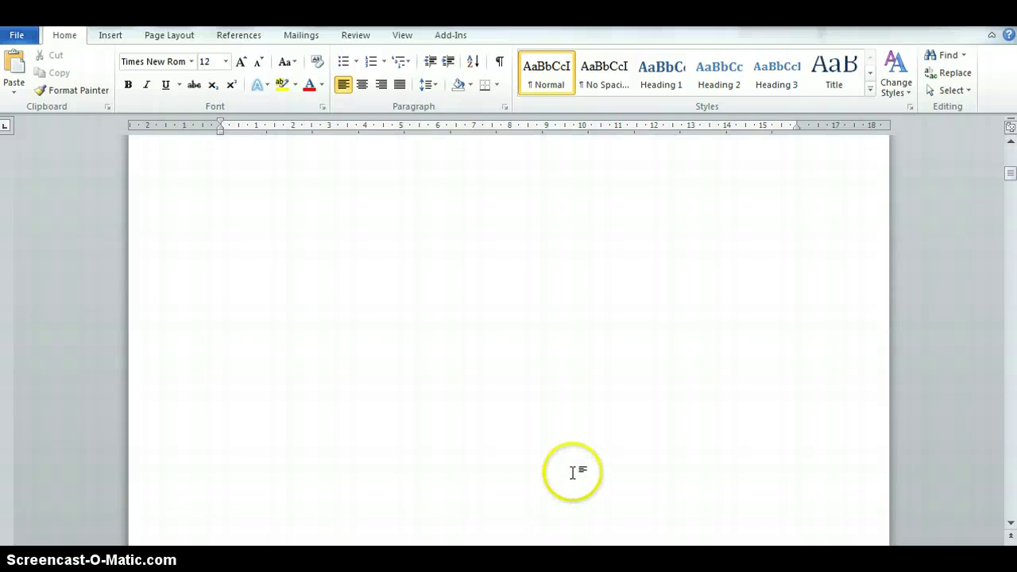
scroll(599, 432, down, 2)
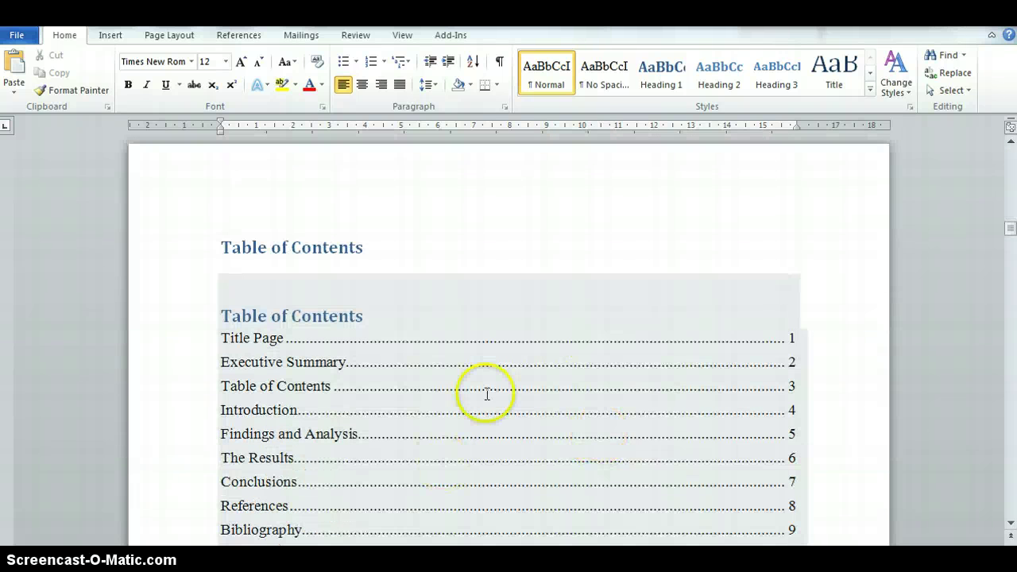
click(345, 361)
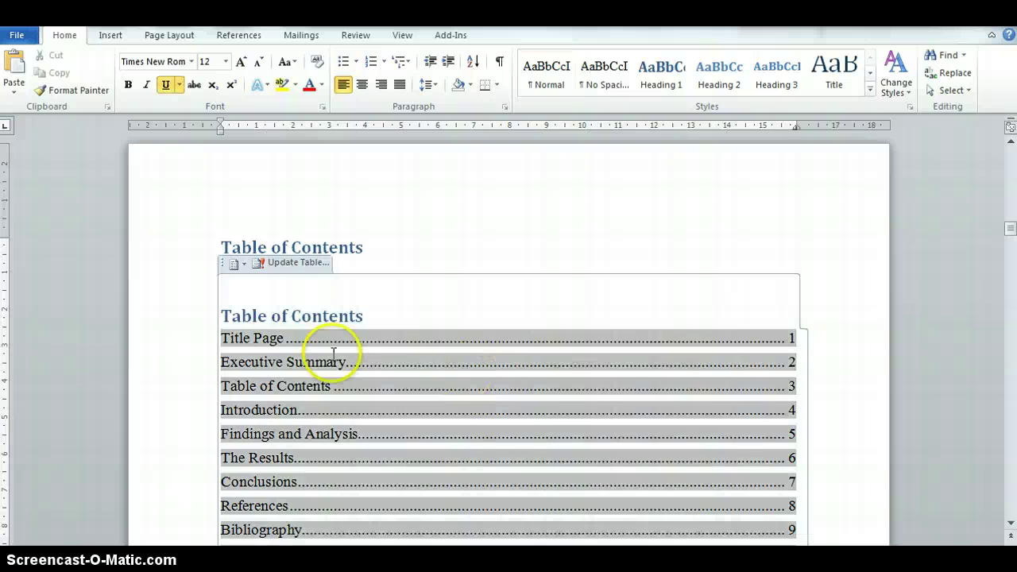
click(305, 263)
click(435, 303)
click(508, 325)
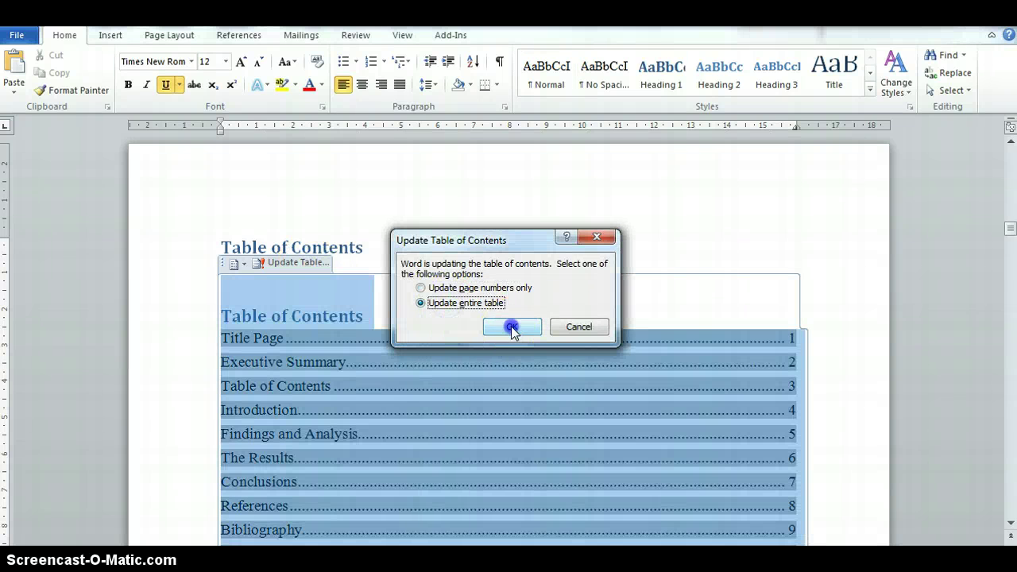
scroll(504, 325, down, 3)
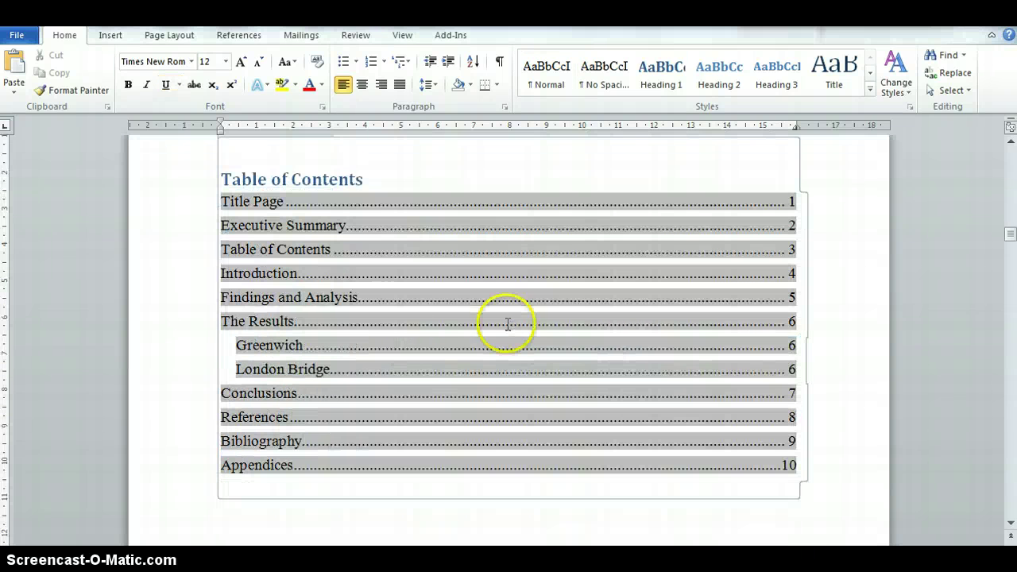
click(307, 368)
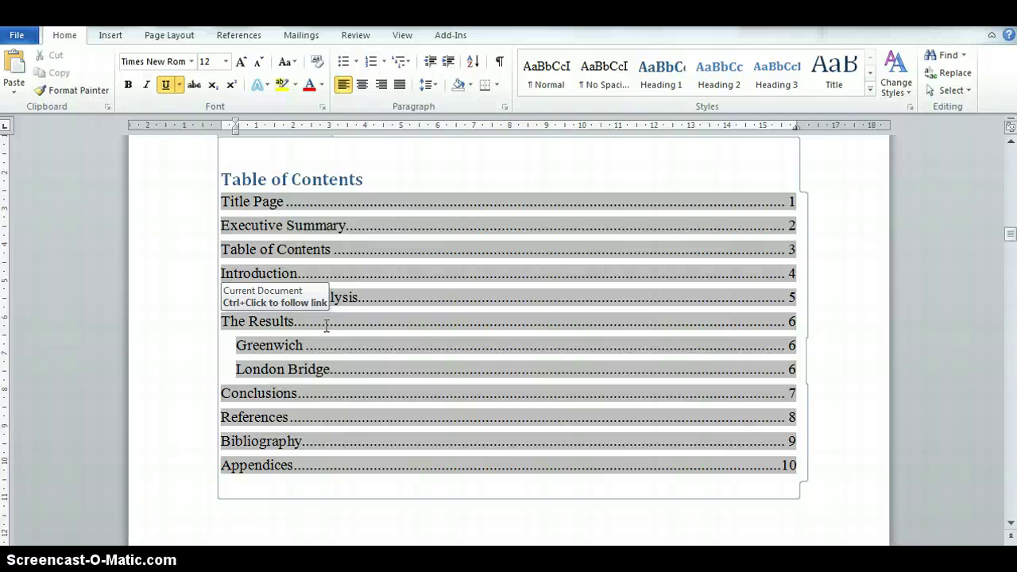
Step: Display the commands for inserting elements into the document
click(111, 35)
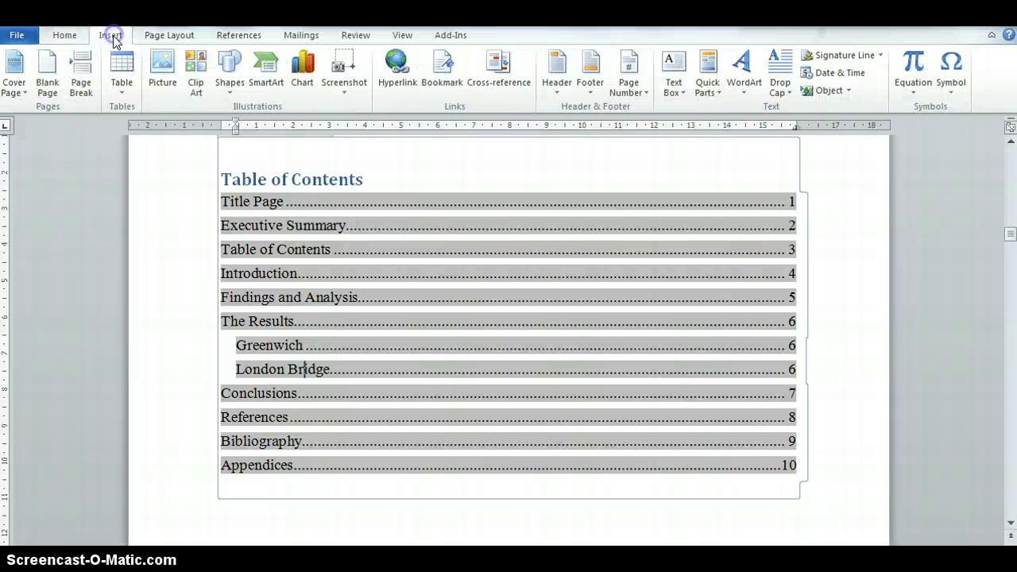